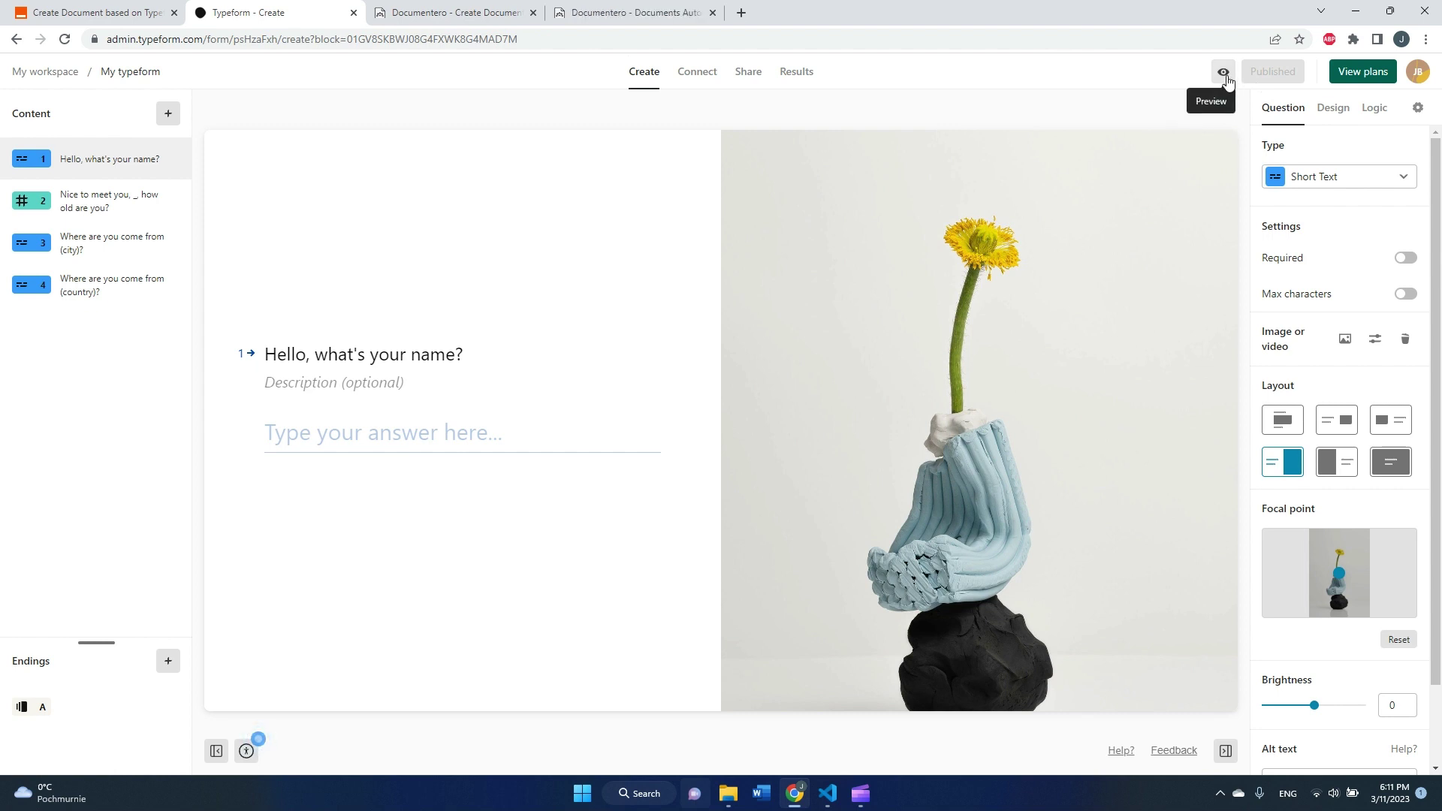
# - Preview the Typeform name question as a respondent sees it, then return to the Zapier zap
pyautogui.click(1224, 72)
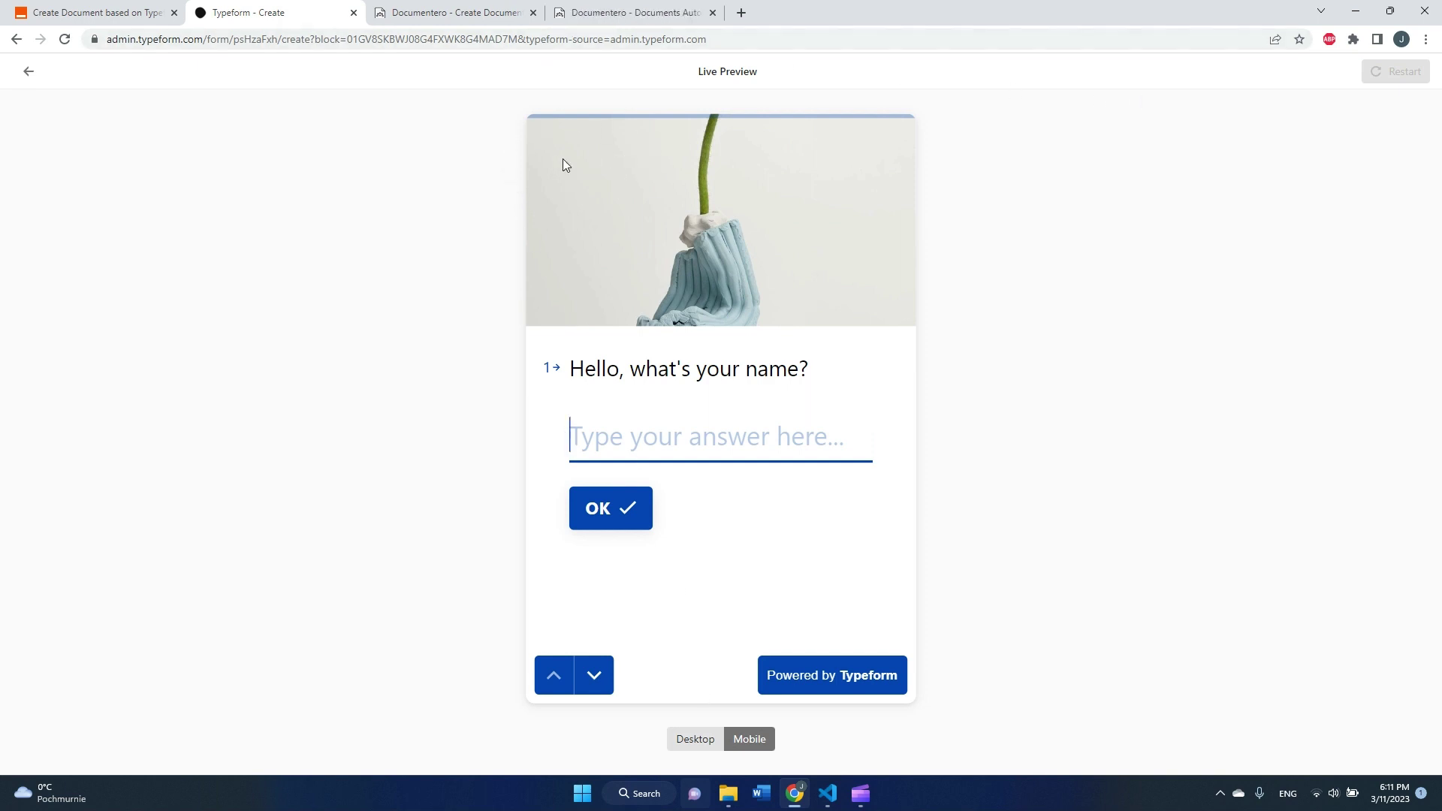
pyautogui.click(121, 15)
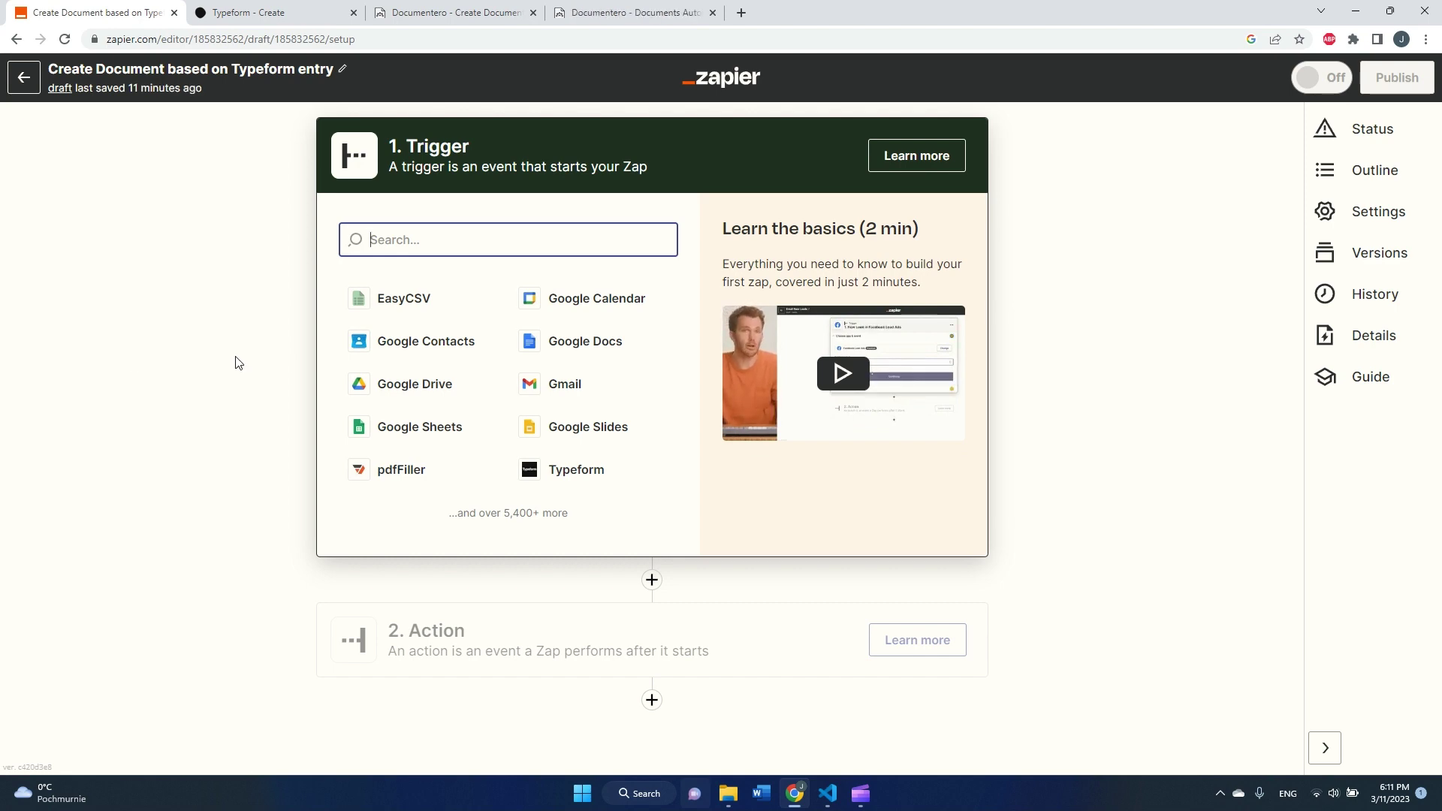
pyautogui.click(435, 27)
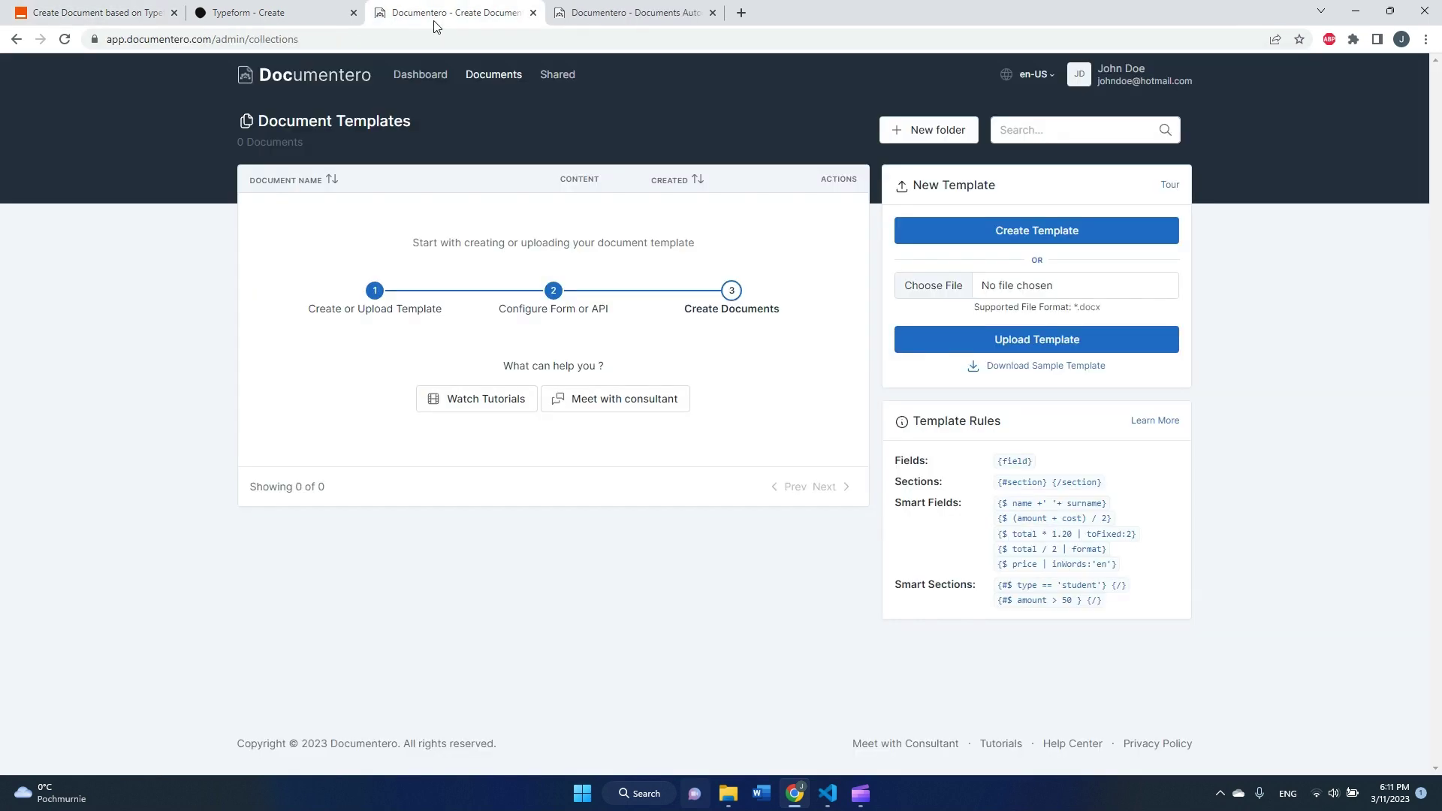
pyautogui.click(599, 13)
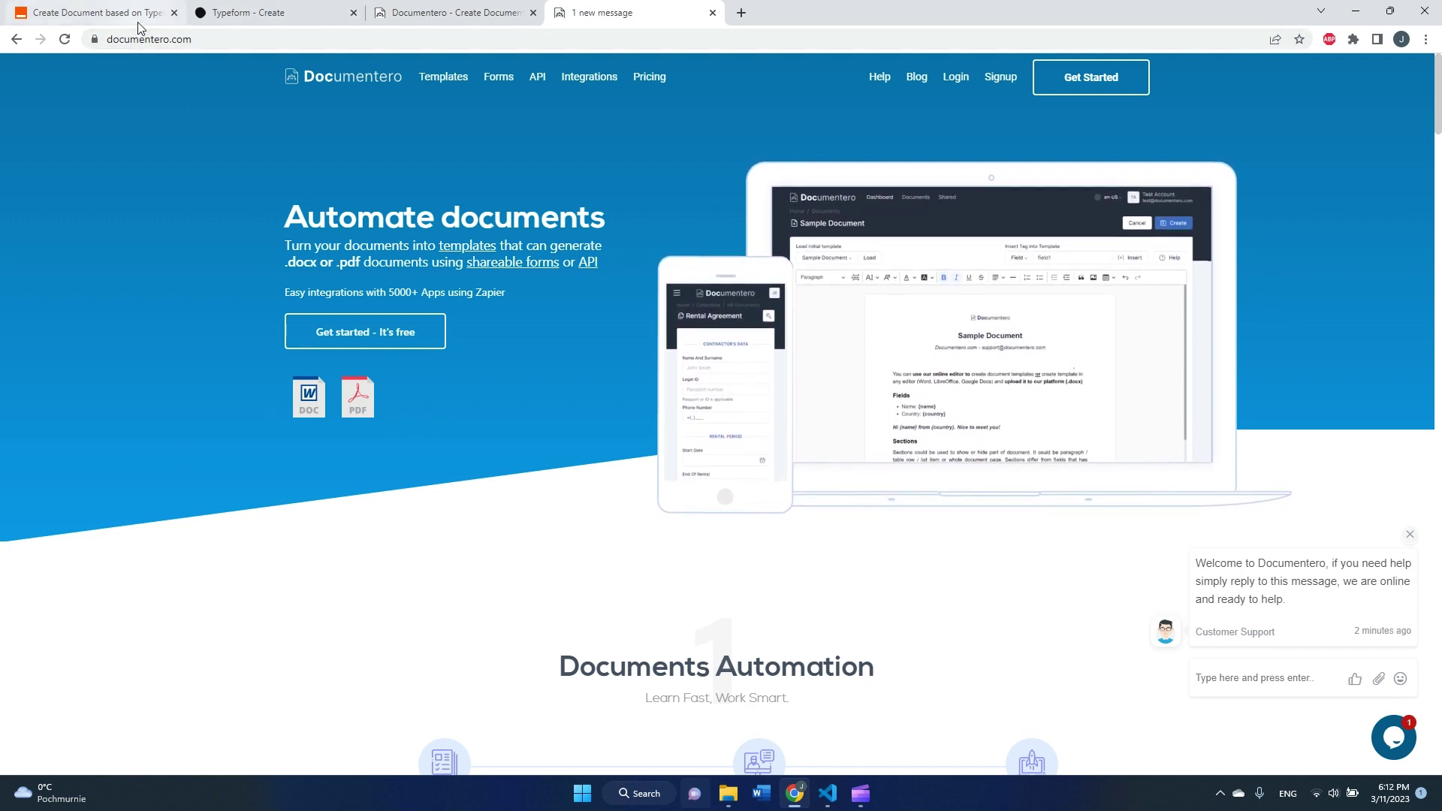
pyautogui.moveTo(246, 23)
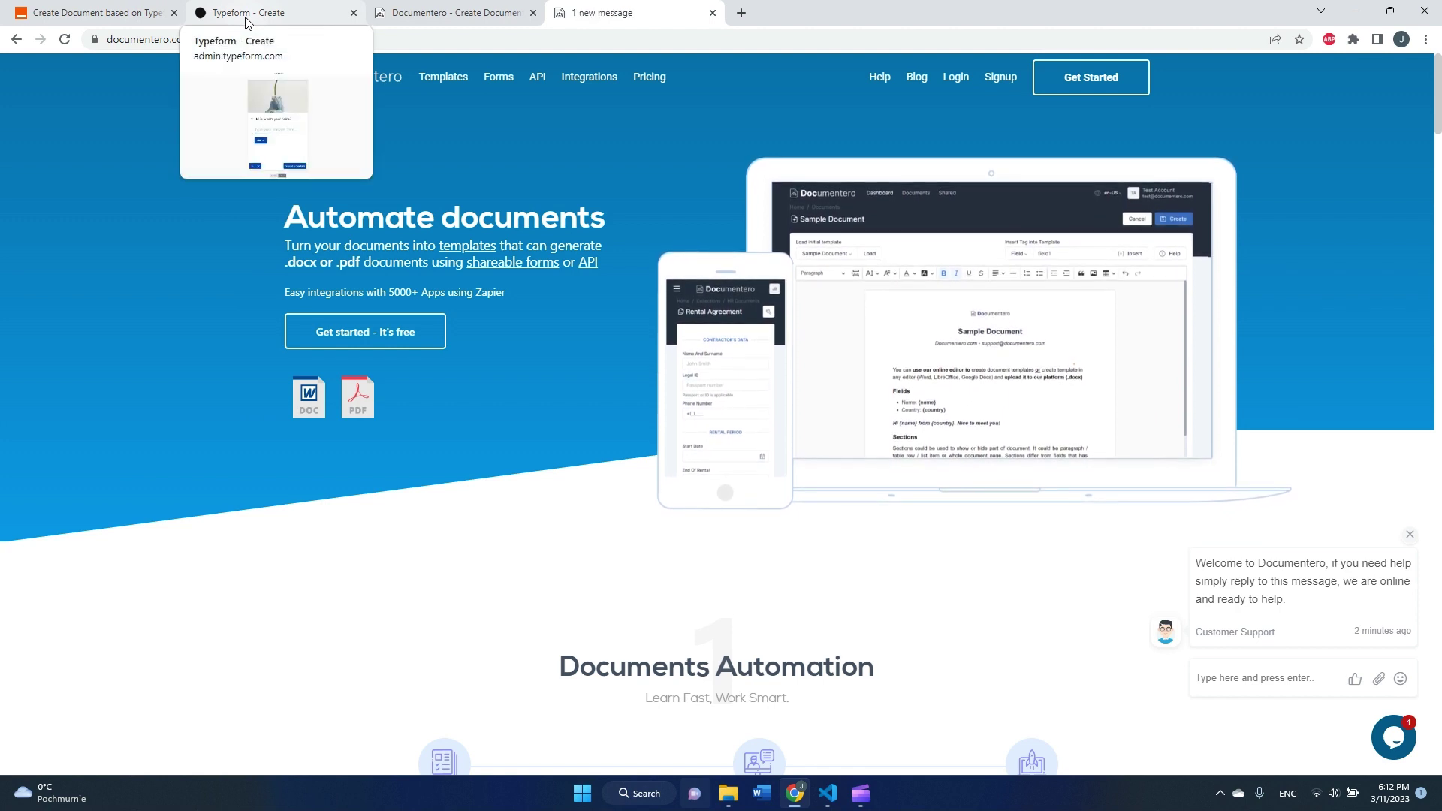
pyautogui.click(94, 19)
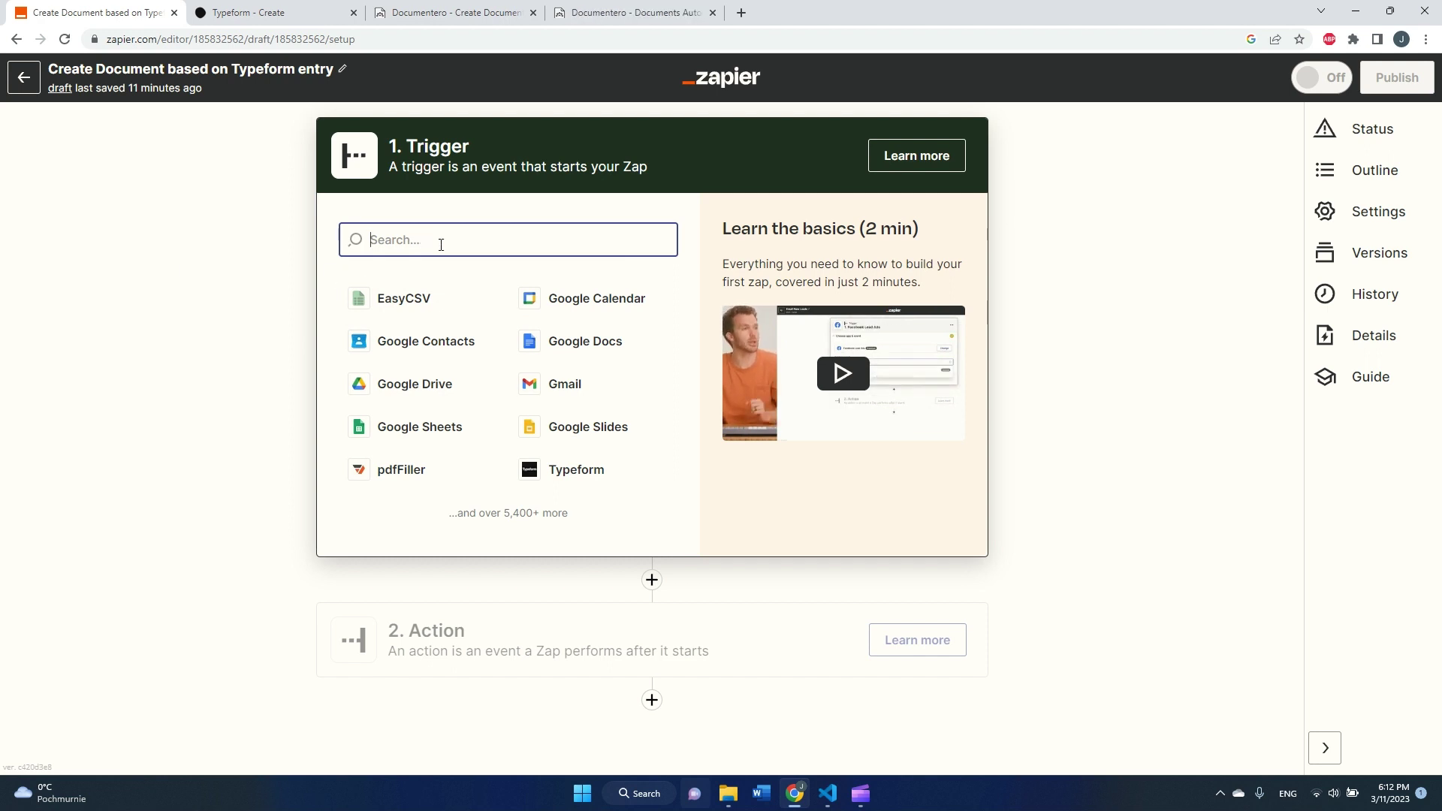
# - Set the zap trigger to Typeform's New Entry event and continue to the Account section
pyautogui.write('Type')
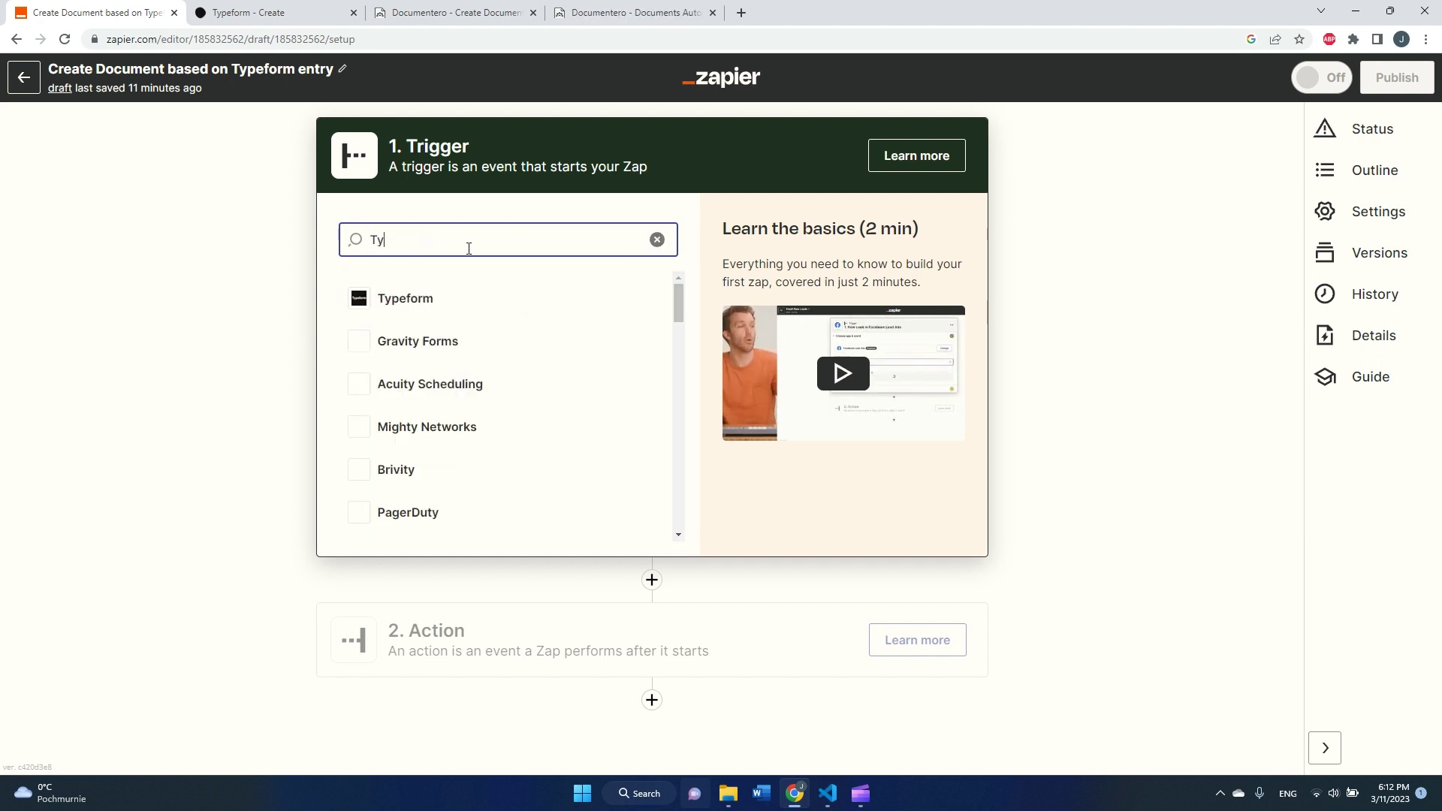
pyautogui.click(423, 298)
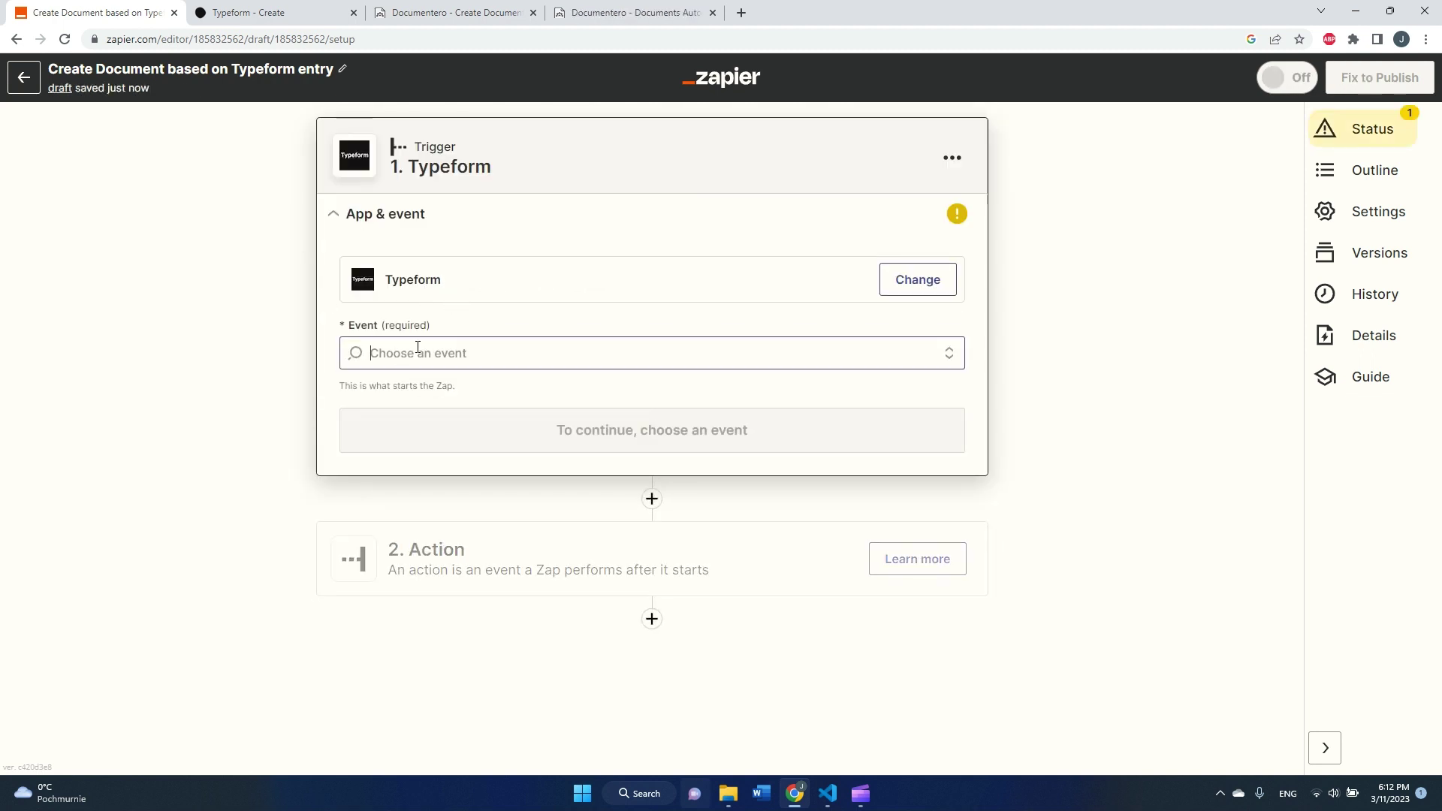
pyautogui.click(418, 350)
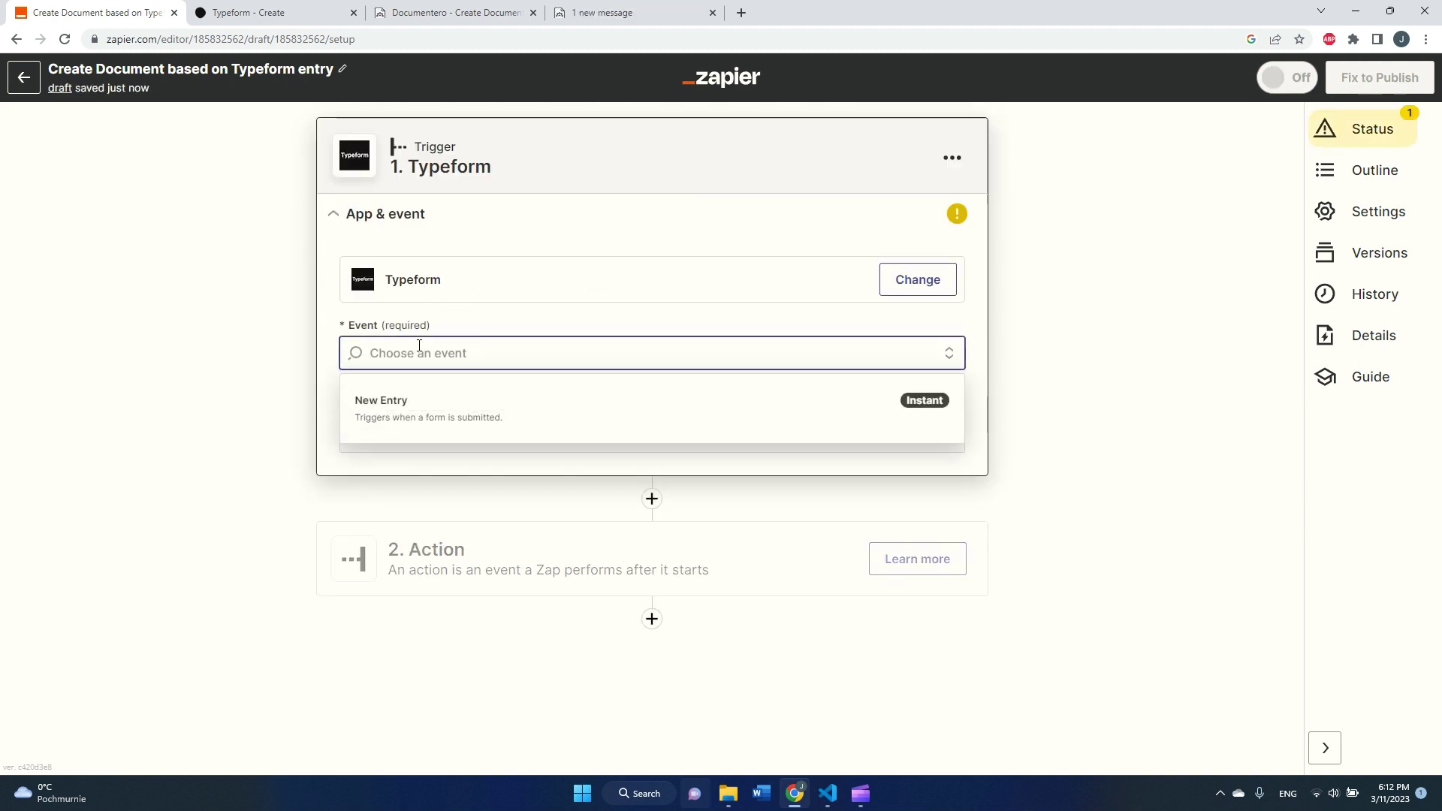
pyautogui.click(442, 429)
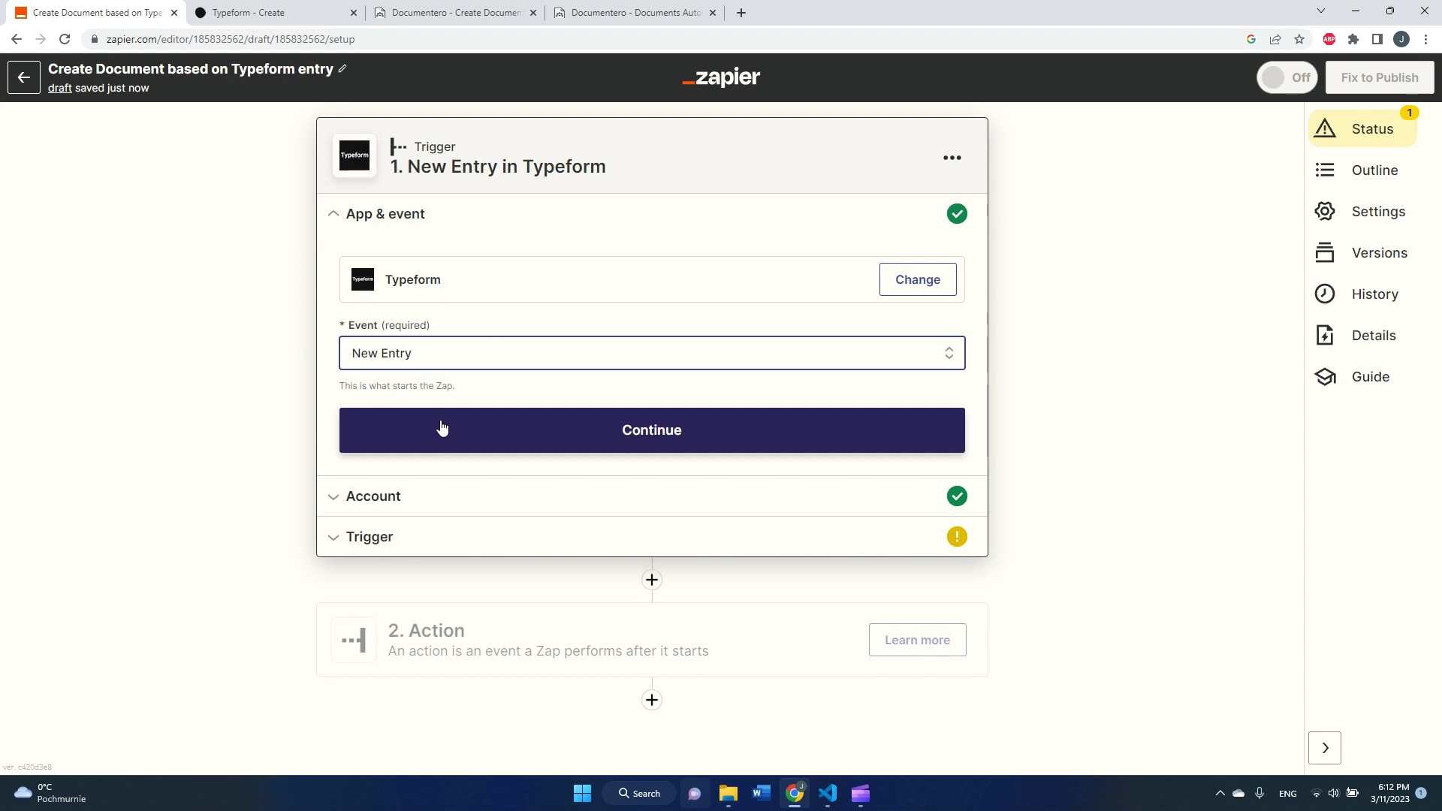
pyautogui.click(441, 428)
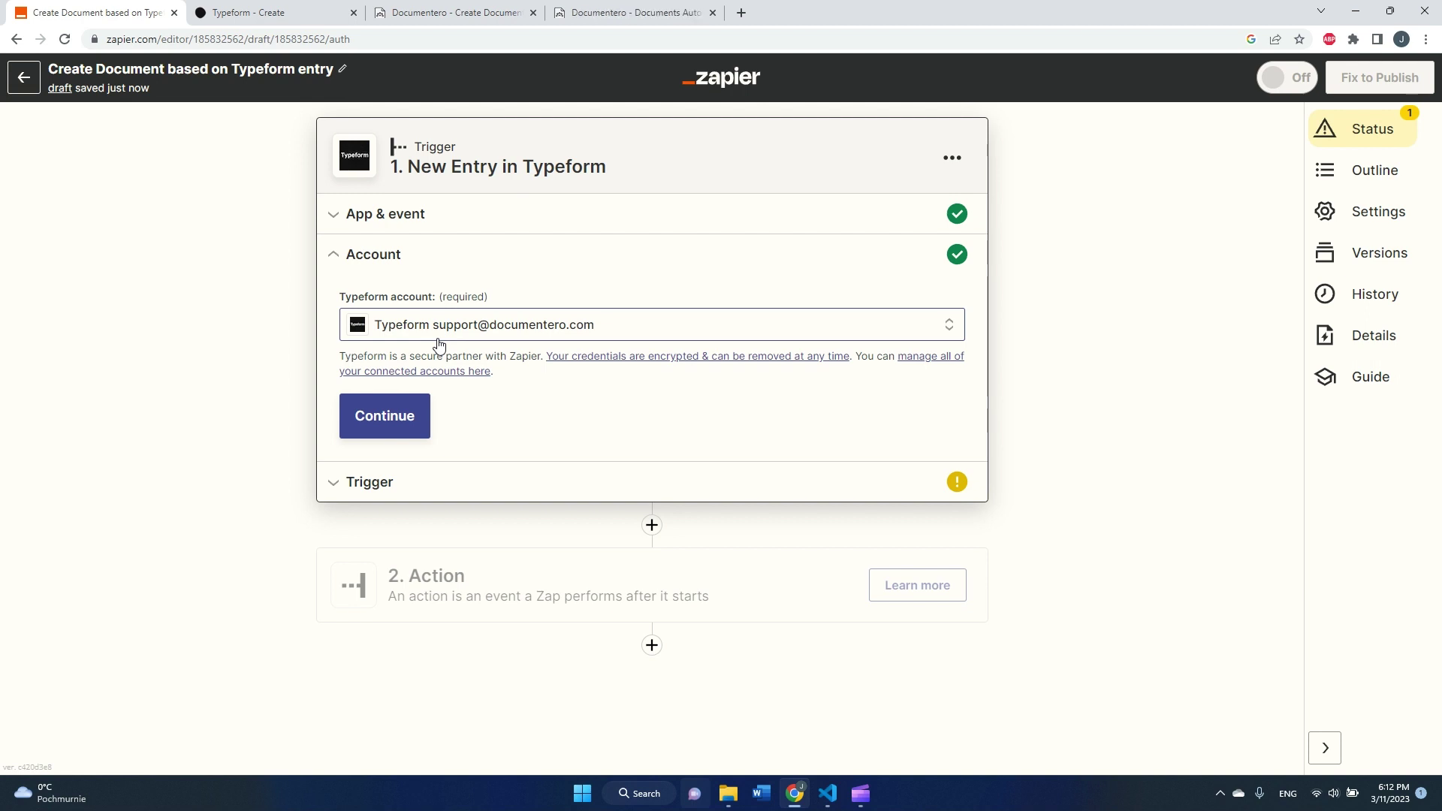
# - Confirm the Typeform account and pick 'My typeform' as the form to watch, checking its title in Typeform
pyautogui.click(425, 430)
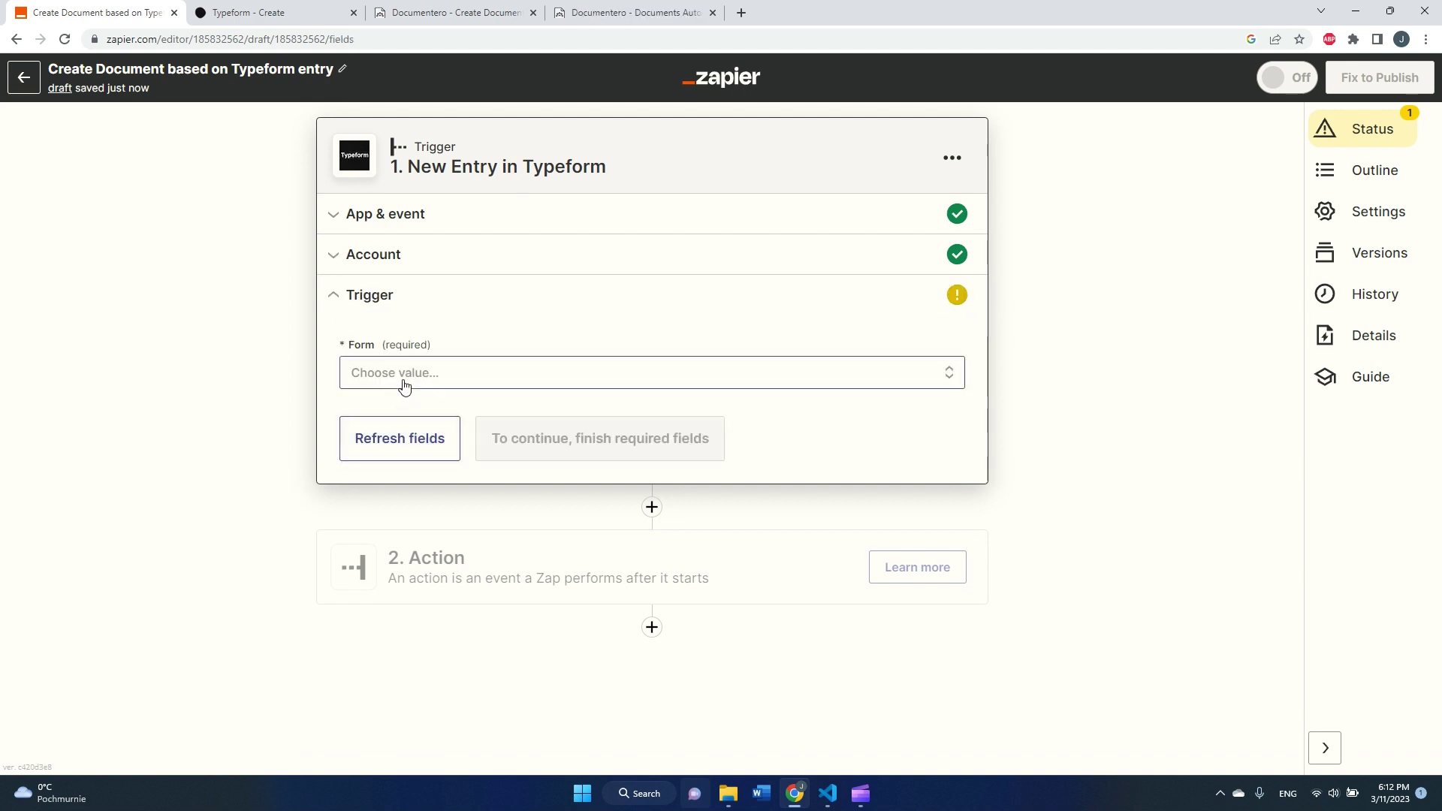
pyautogui.click(408, 379)
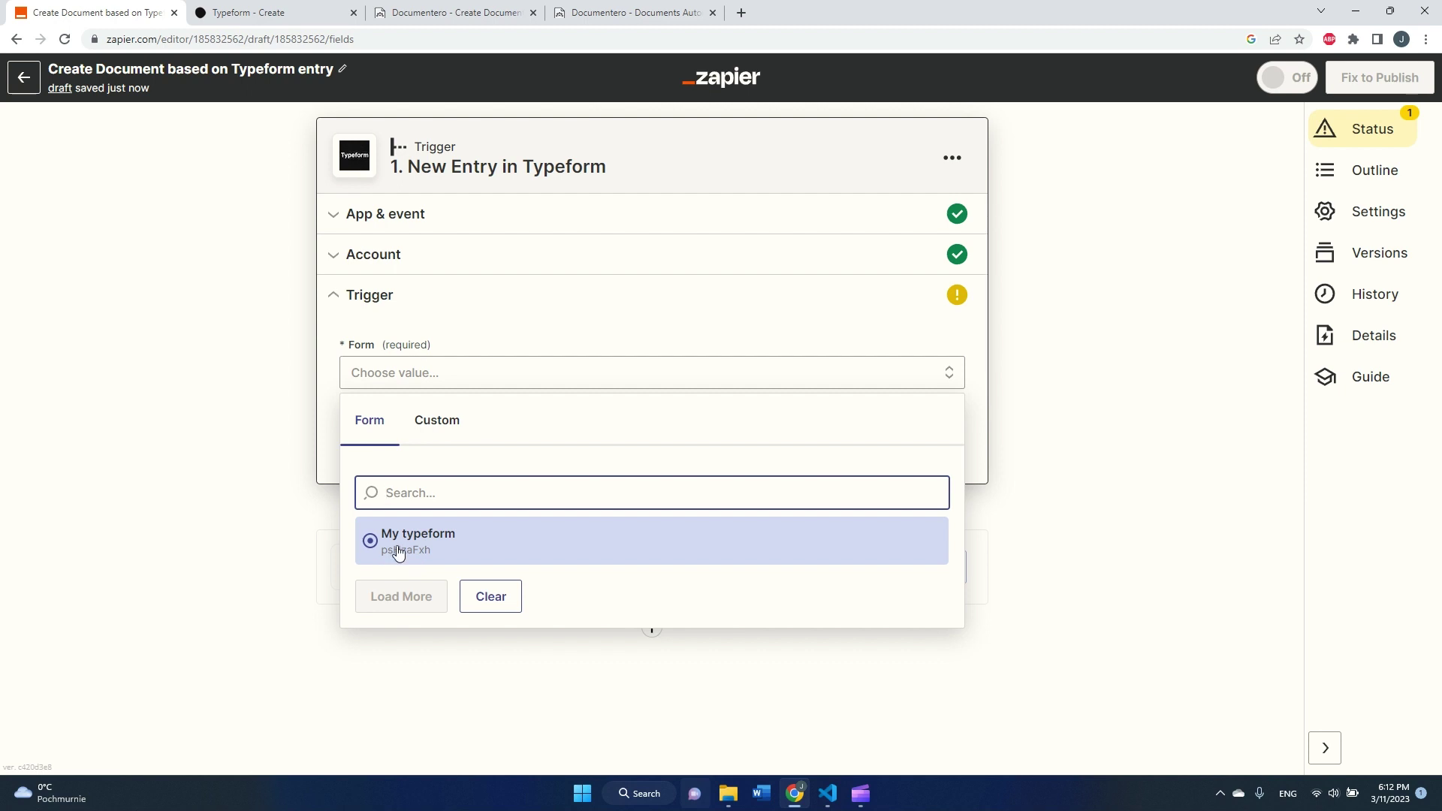
pyautogui.click(272, 22)
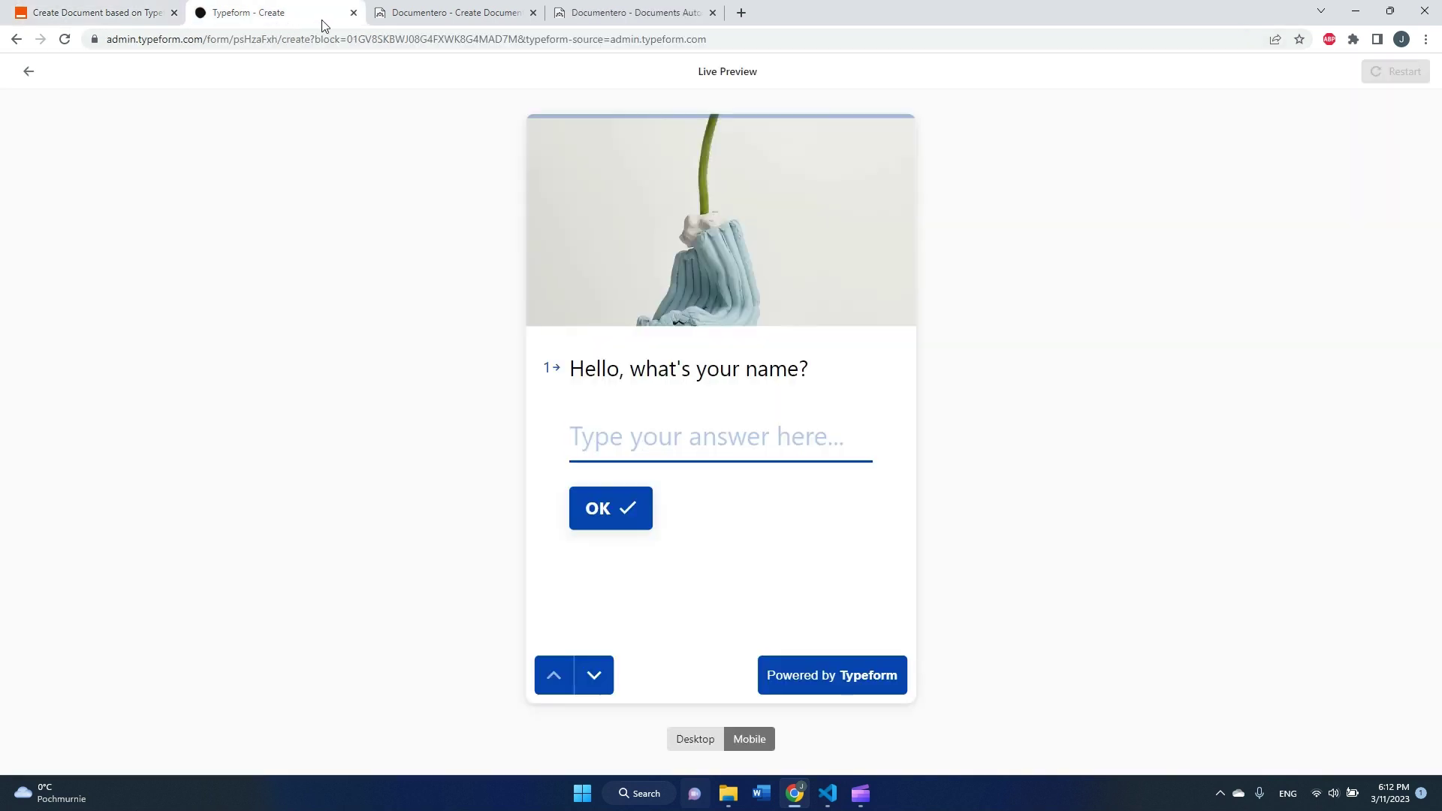
pyautogui.click(28, 72)
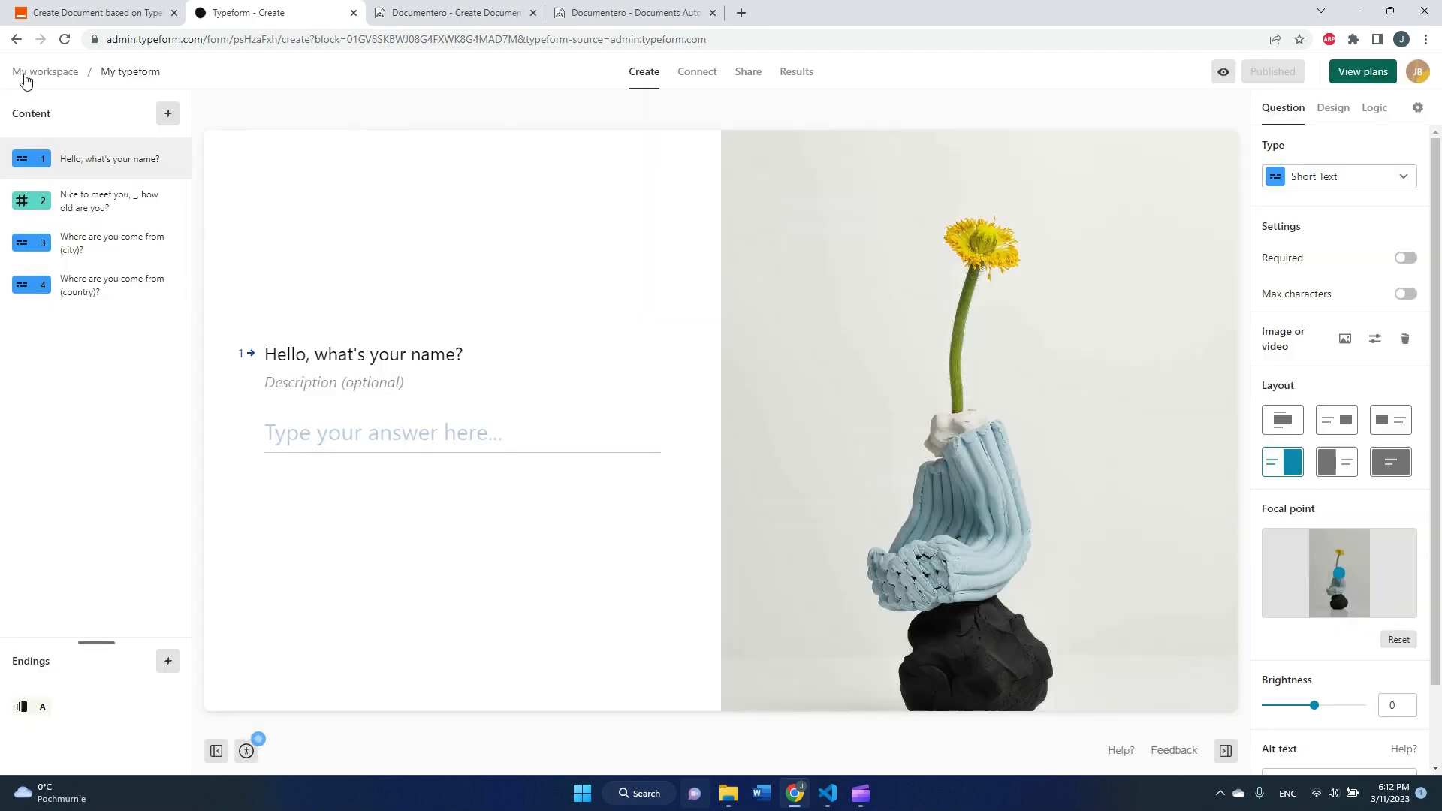
pyautogui.click(132, 70)
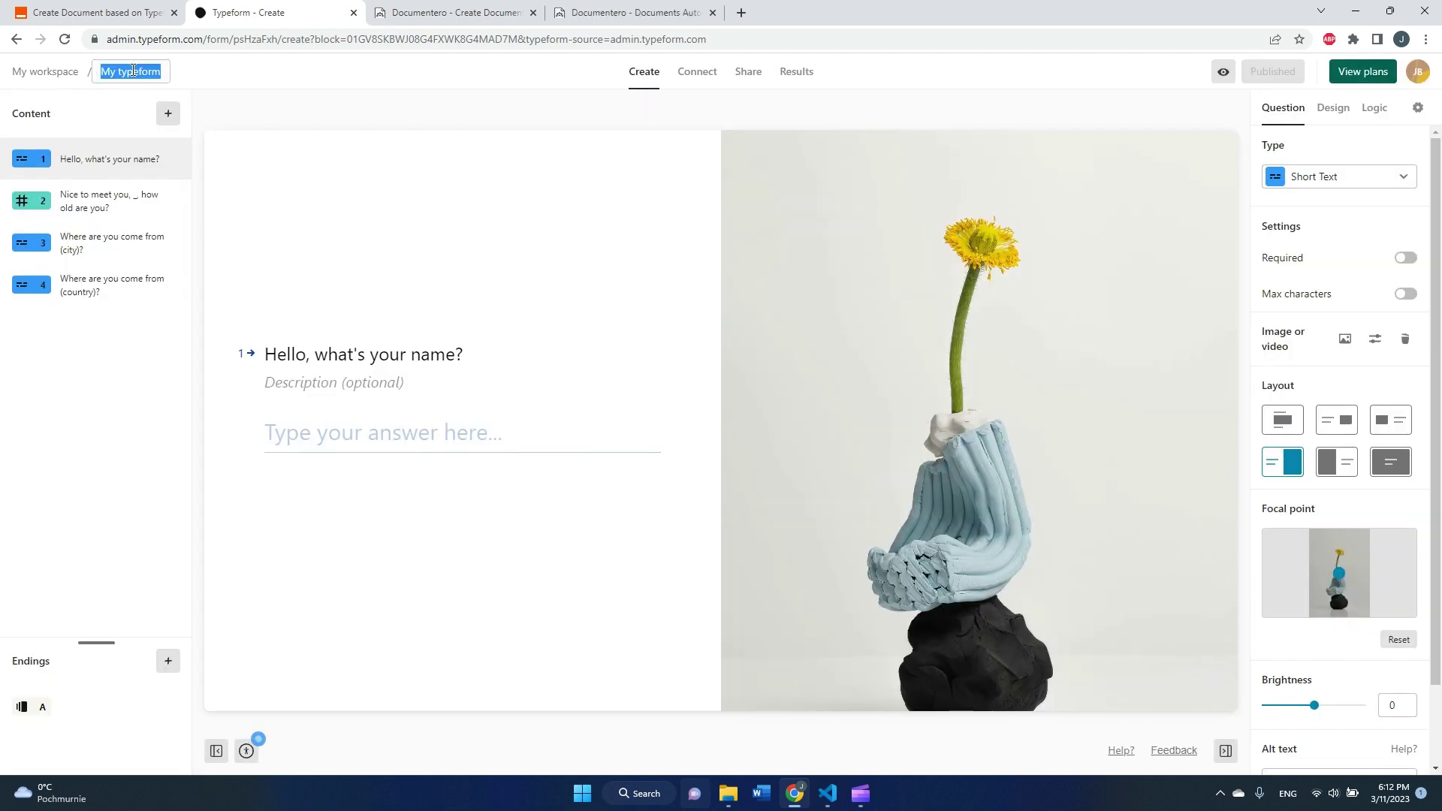
pyautogui.click(135, 12)
pyautogui.click(434, 557)
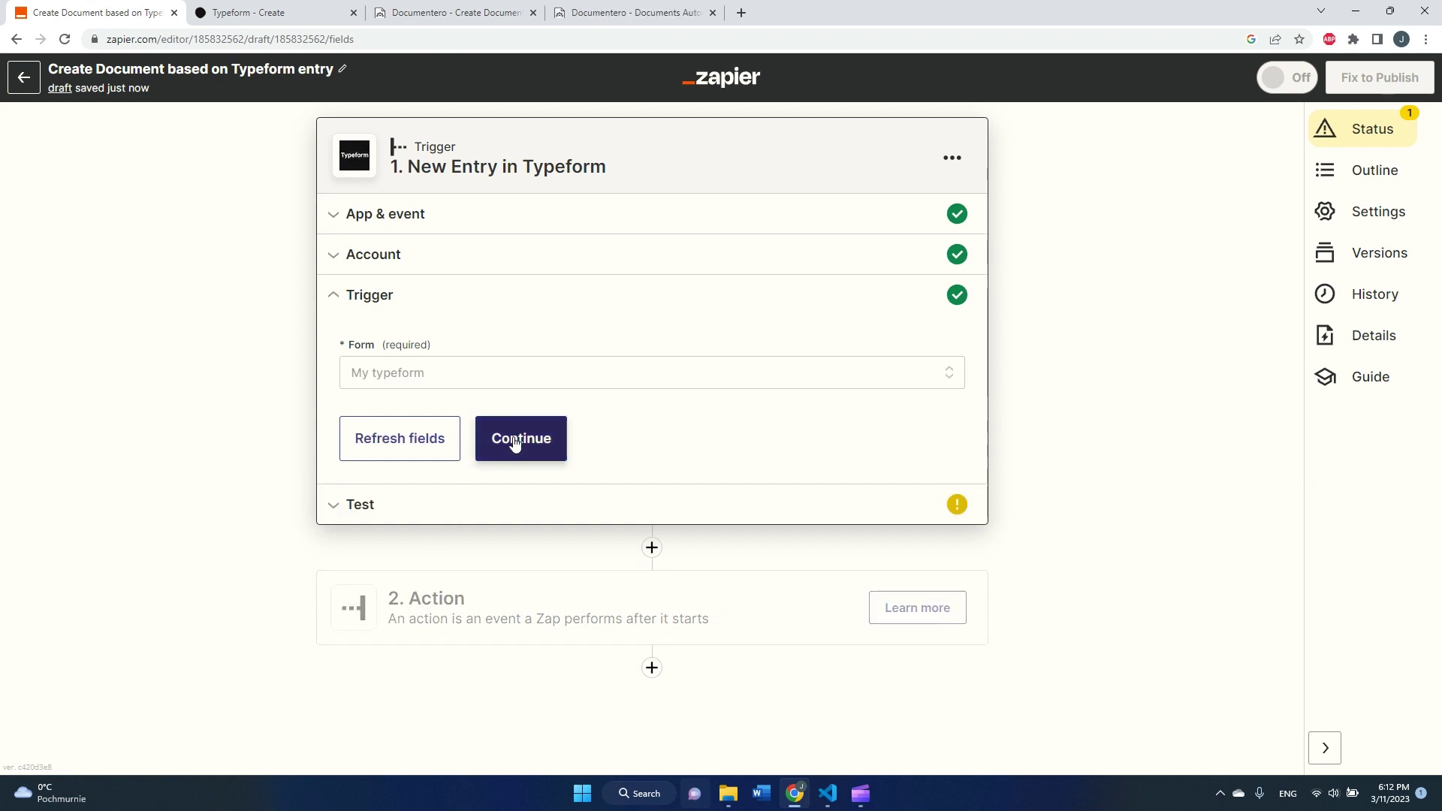
pyautogui.click(511, 436)
pyautogui.rightClick(492, 573)
# - Test the Typeform trigger to fetch sample Entry A, then continue to the action step
pyautogui.click(416, 573)
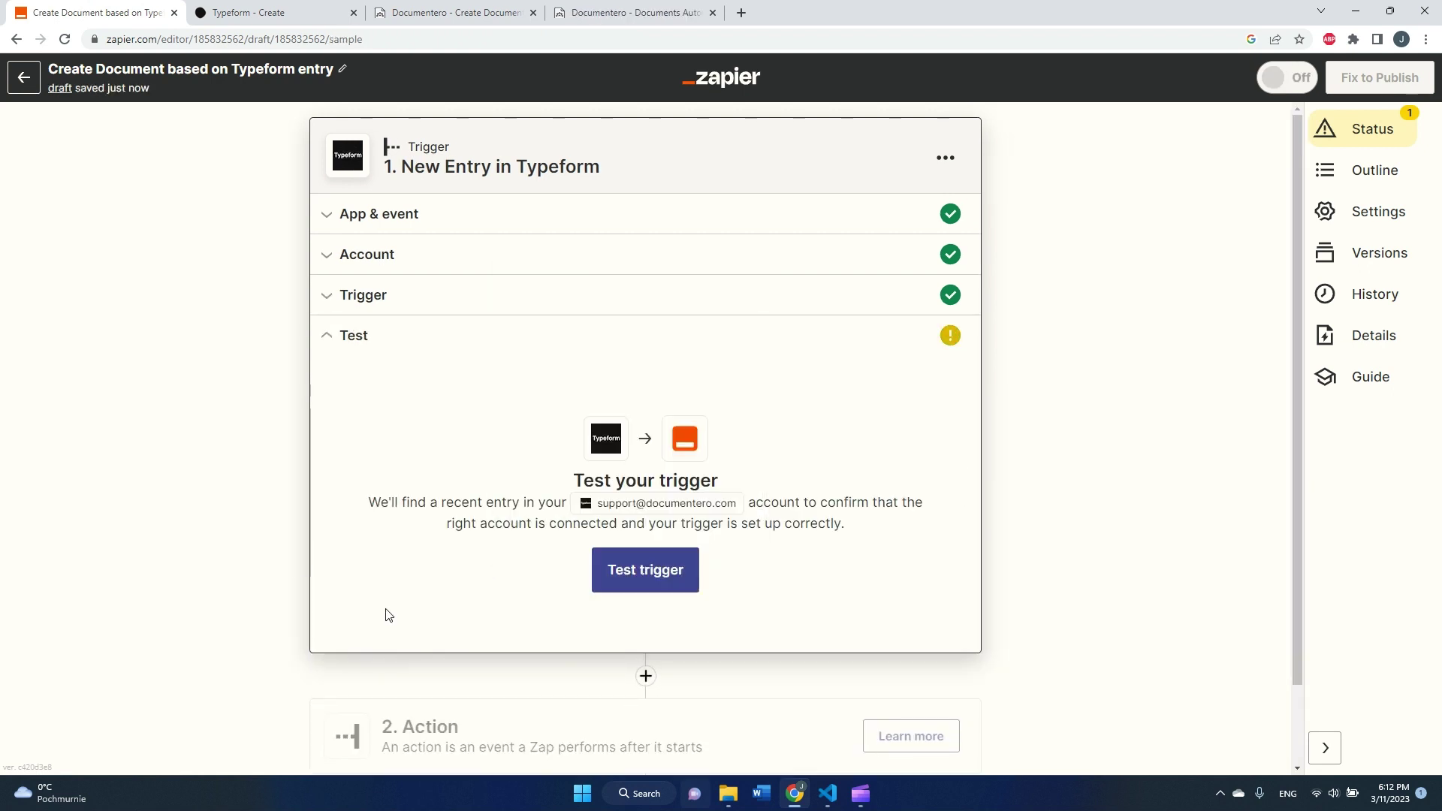
pyautogui.click(638, 575)
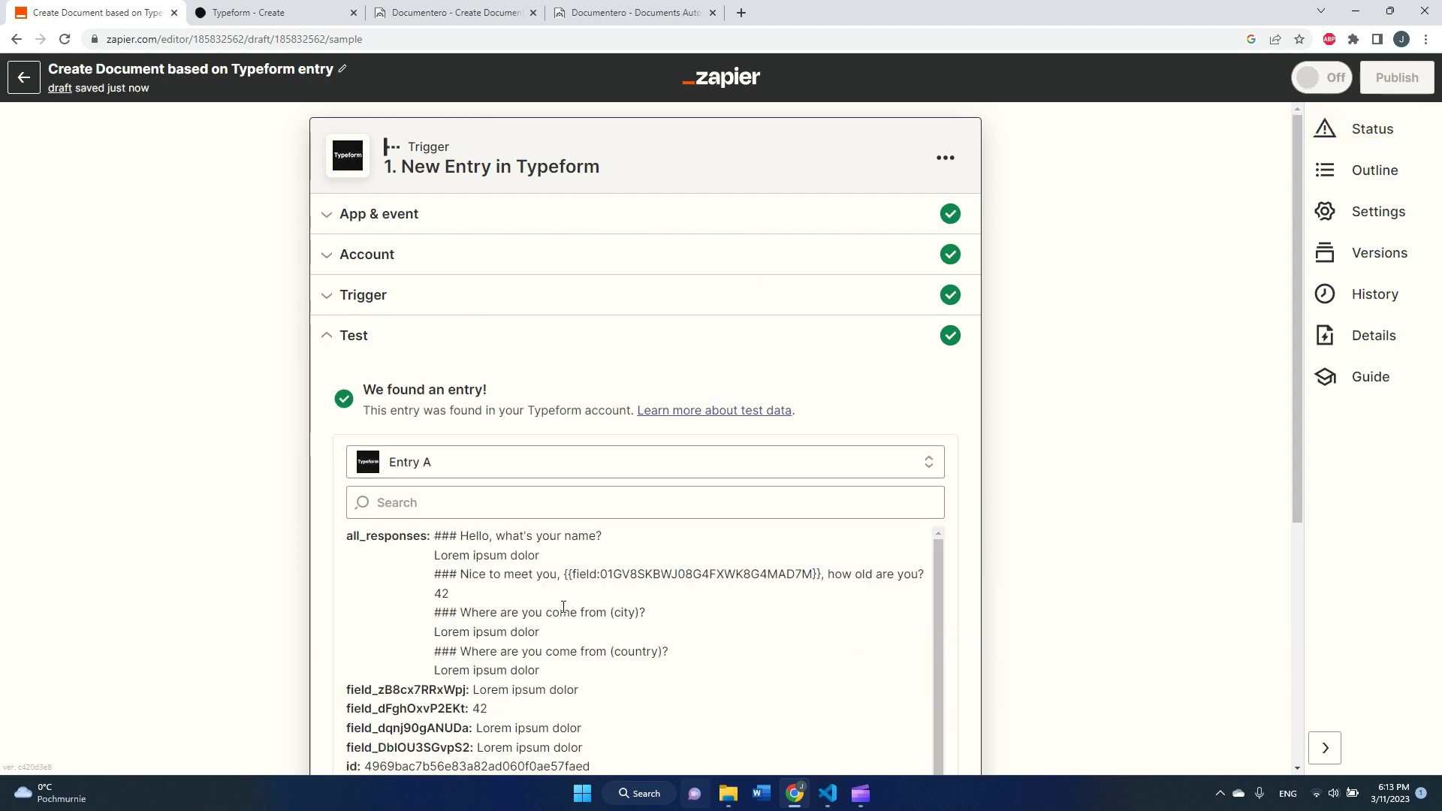
pyautogui.scroll(-2, 316, 405)
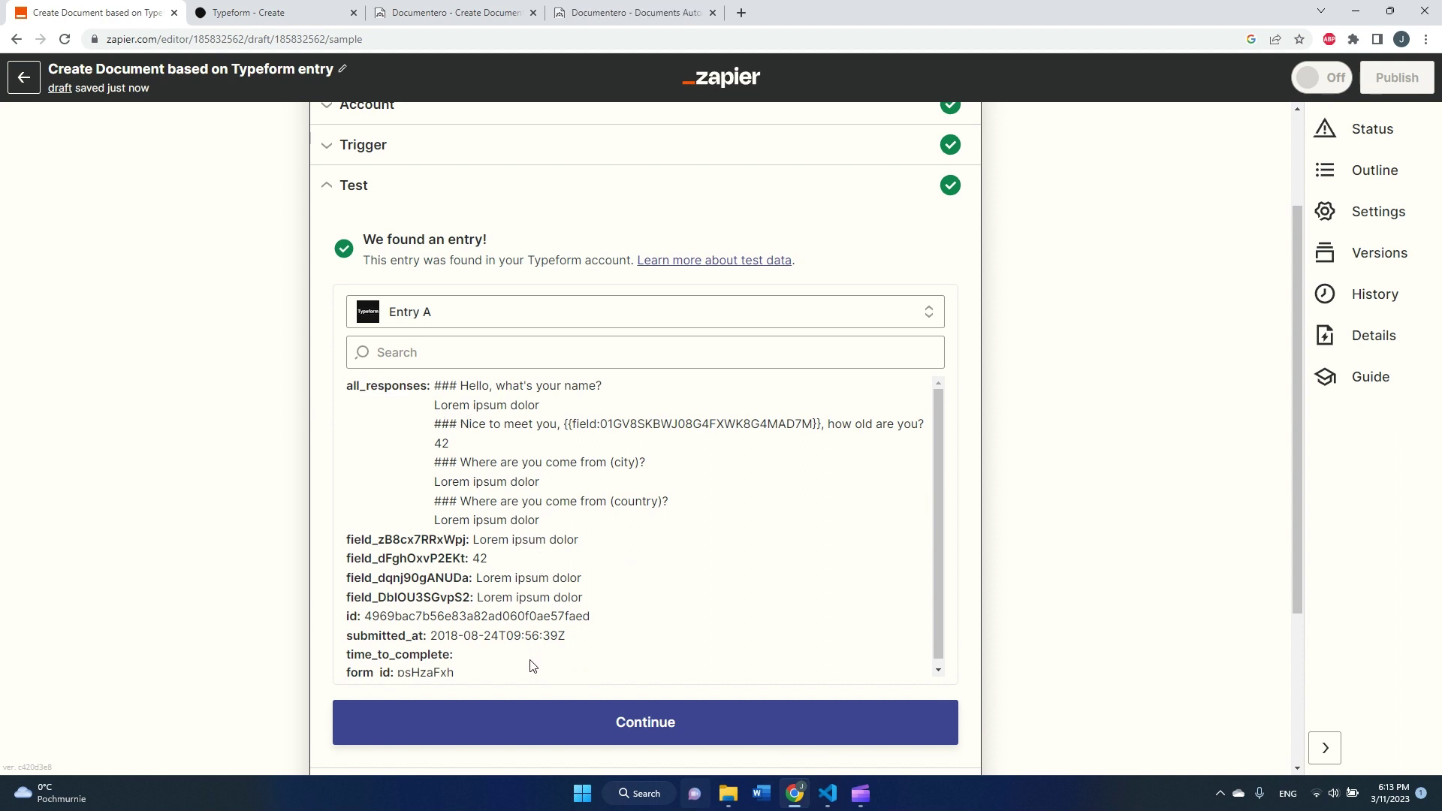
pyautogui.click(612, 734)
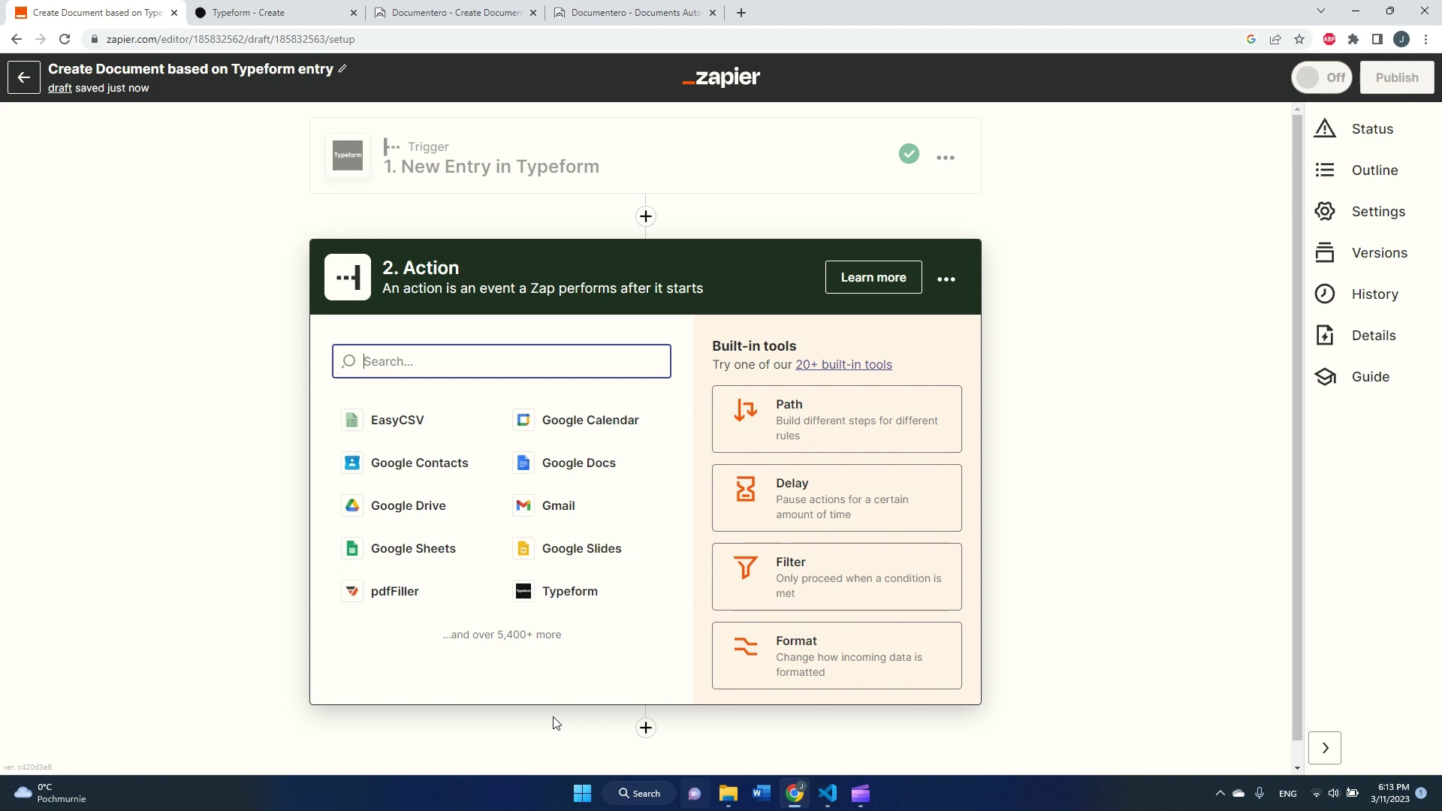
# - Choose Documentero with the Generate Document and Send as Email Attachment event for the action
pyautogui.write('Docm')
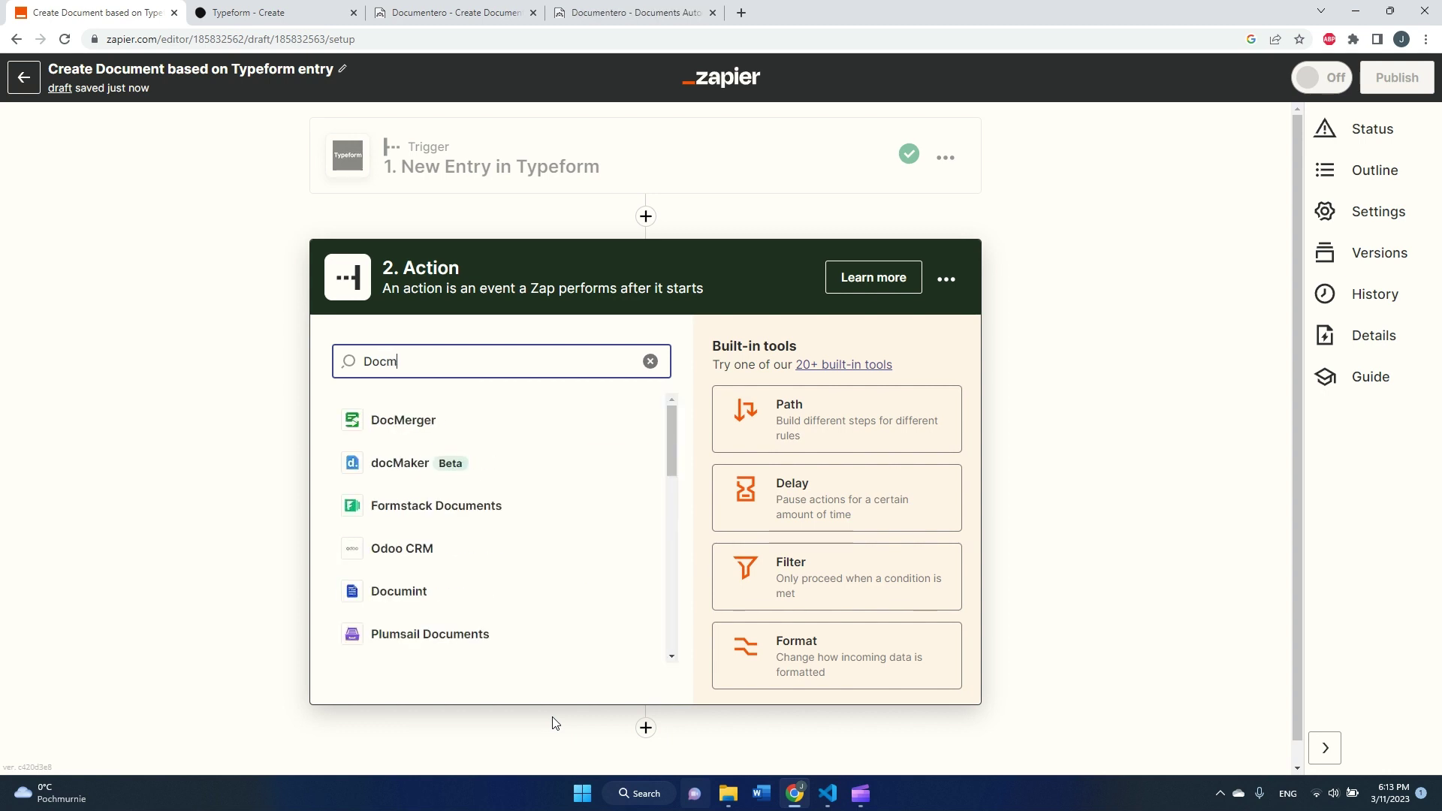
pyautogui.press('BackSpace')
pyautogui.write('ume')
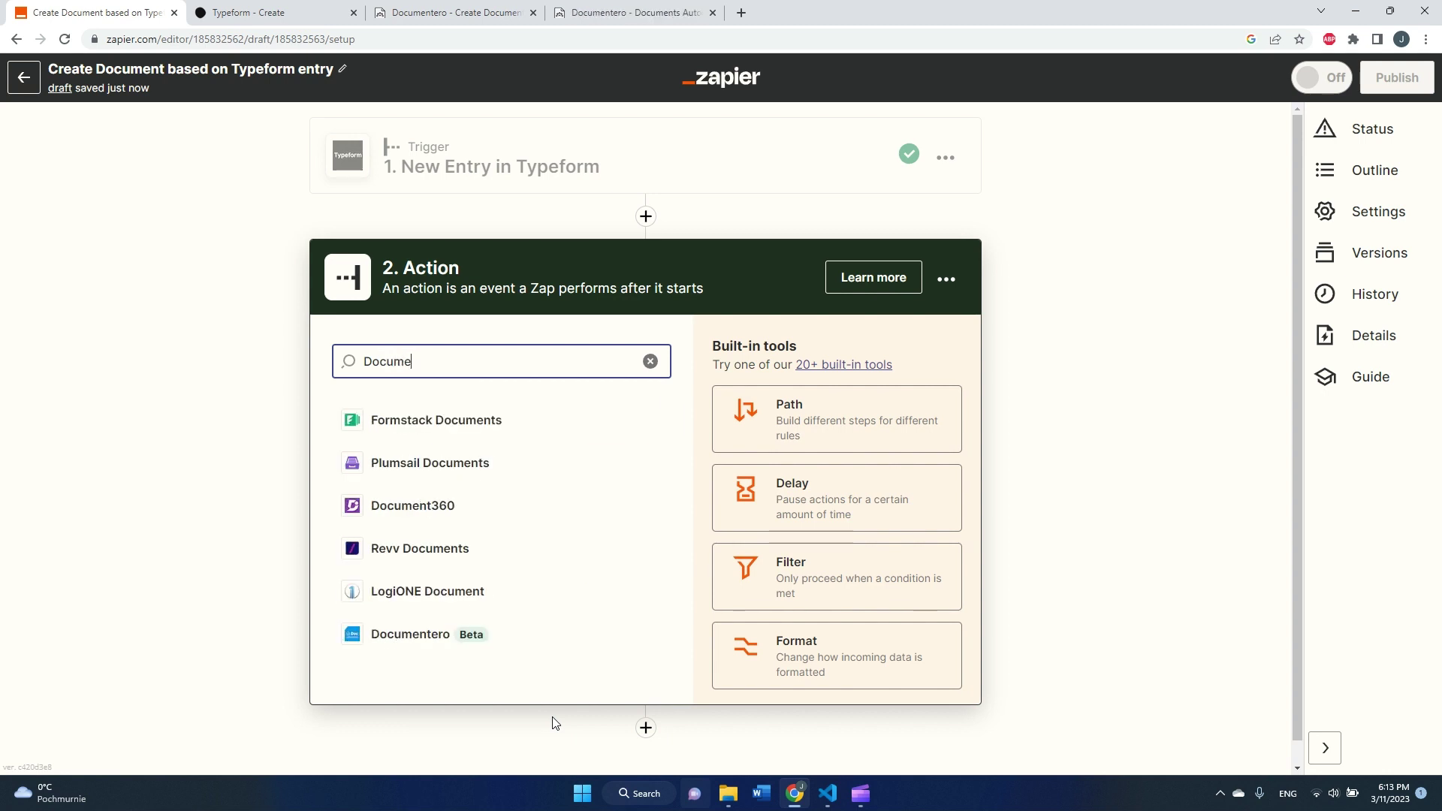
pyautogui.write('ntero')
pyautogui.rightClick(553, 719)
pyautogui.click(400, 417)
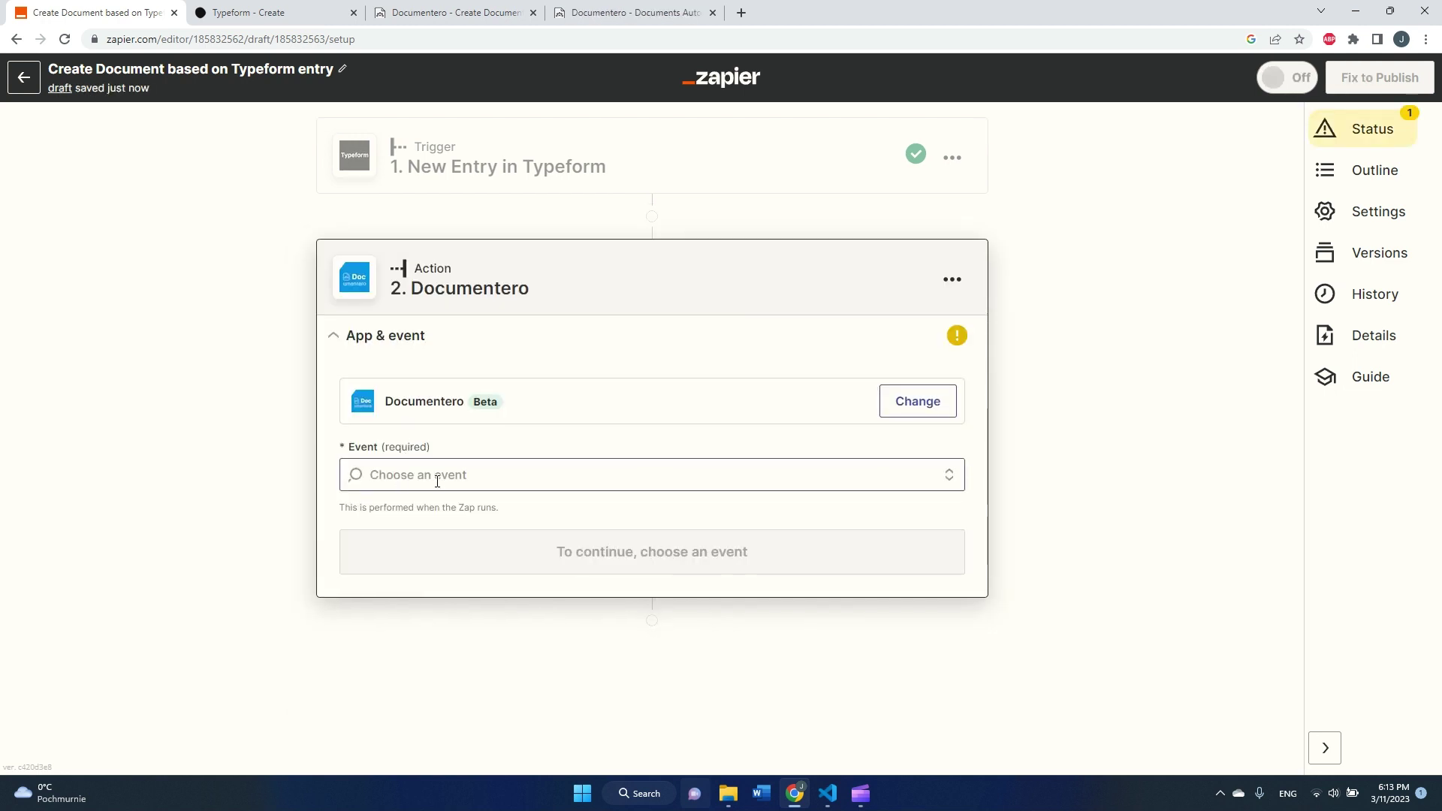
pyautogui.click(437, 481)
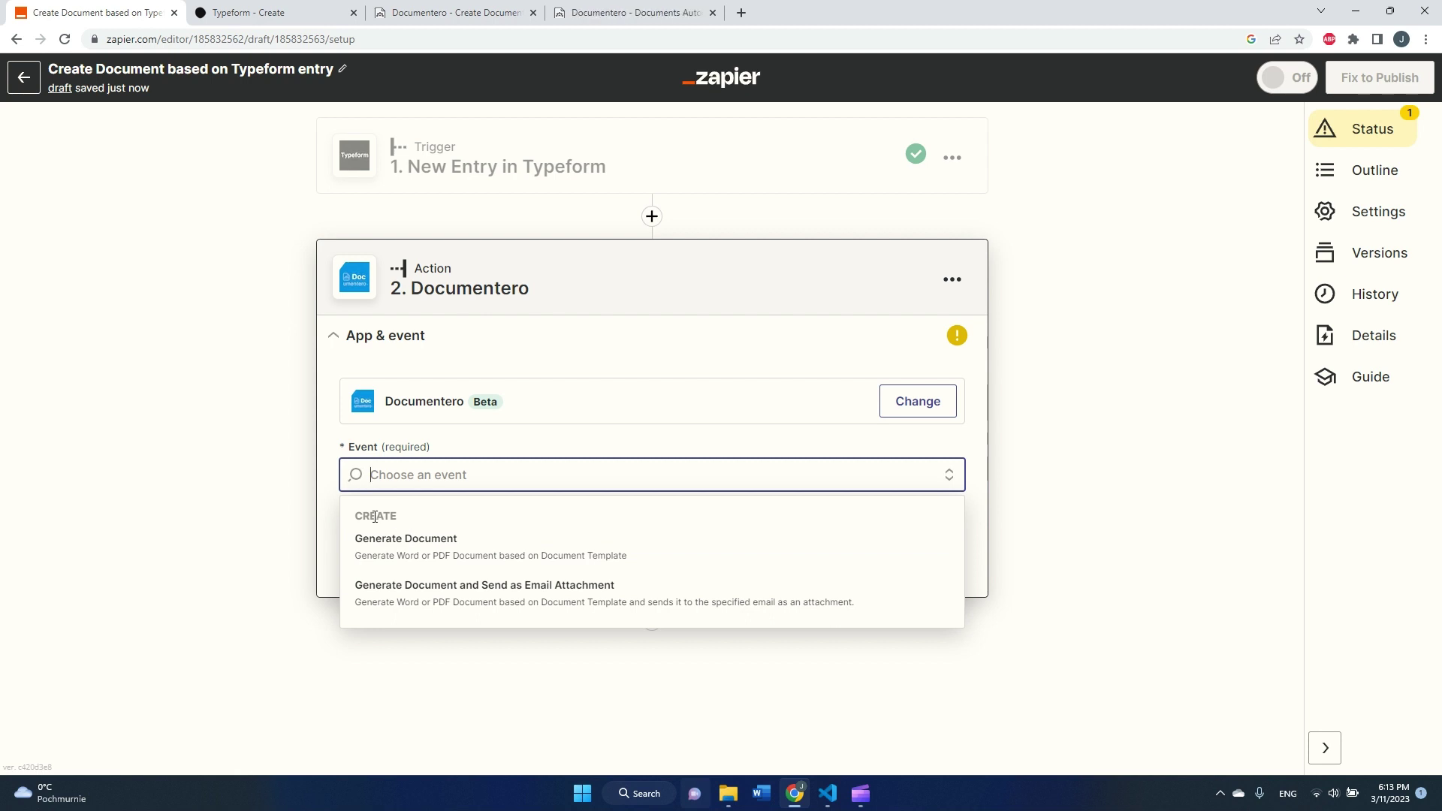
pyautogui.click(552, 598)
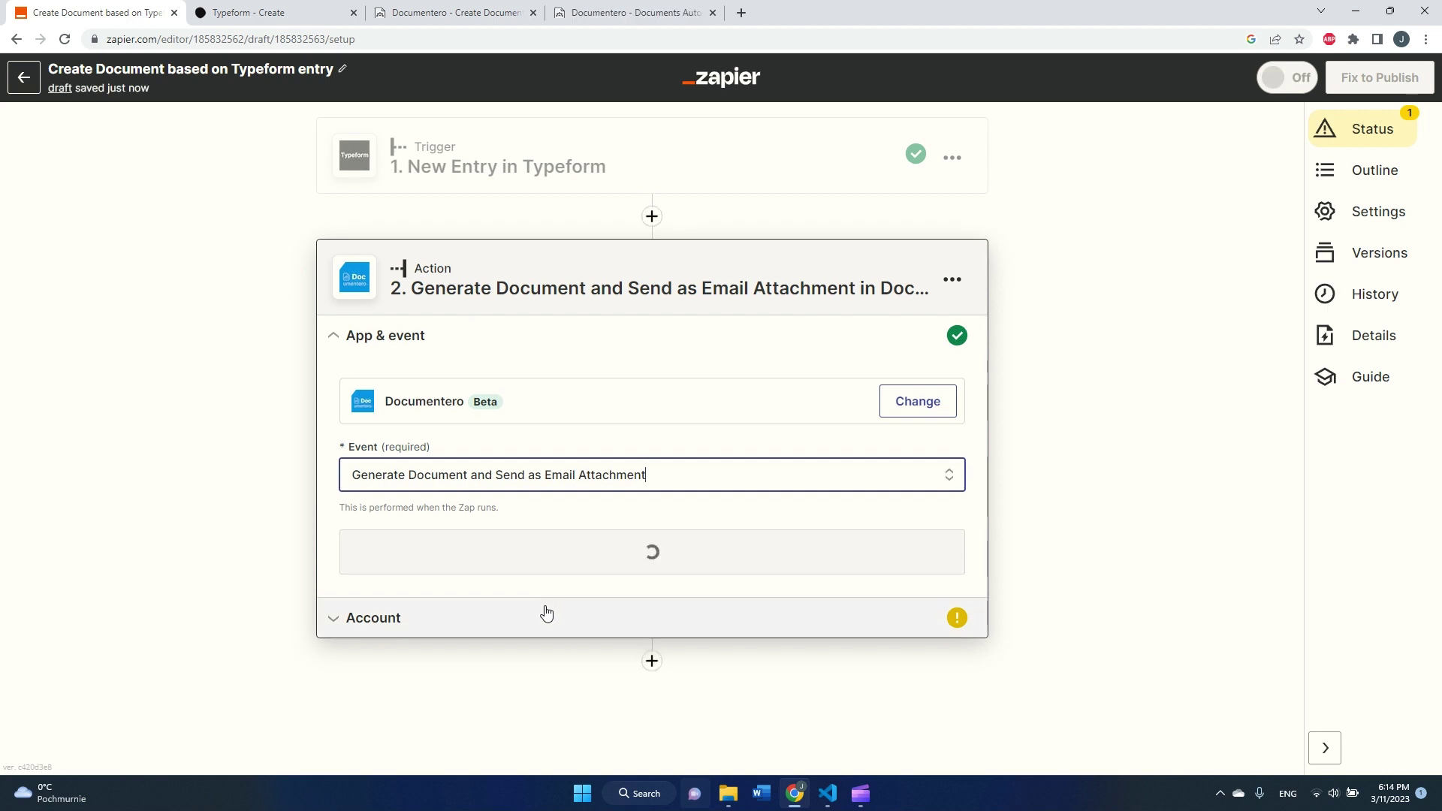
pyautogui.click(559, 554)
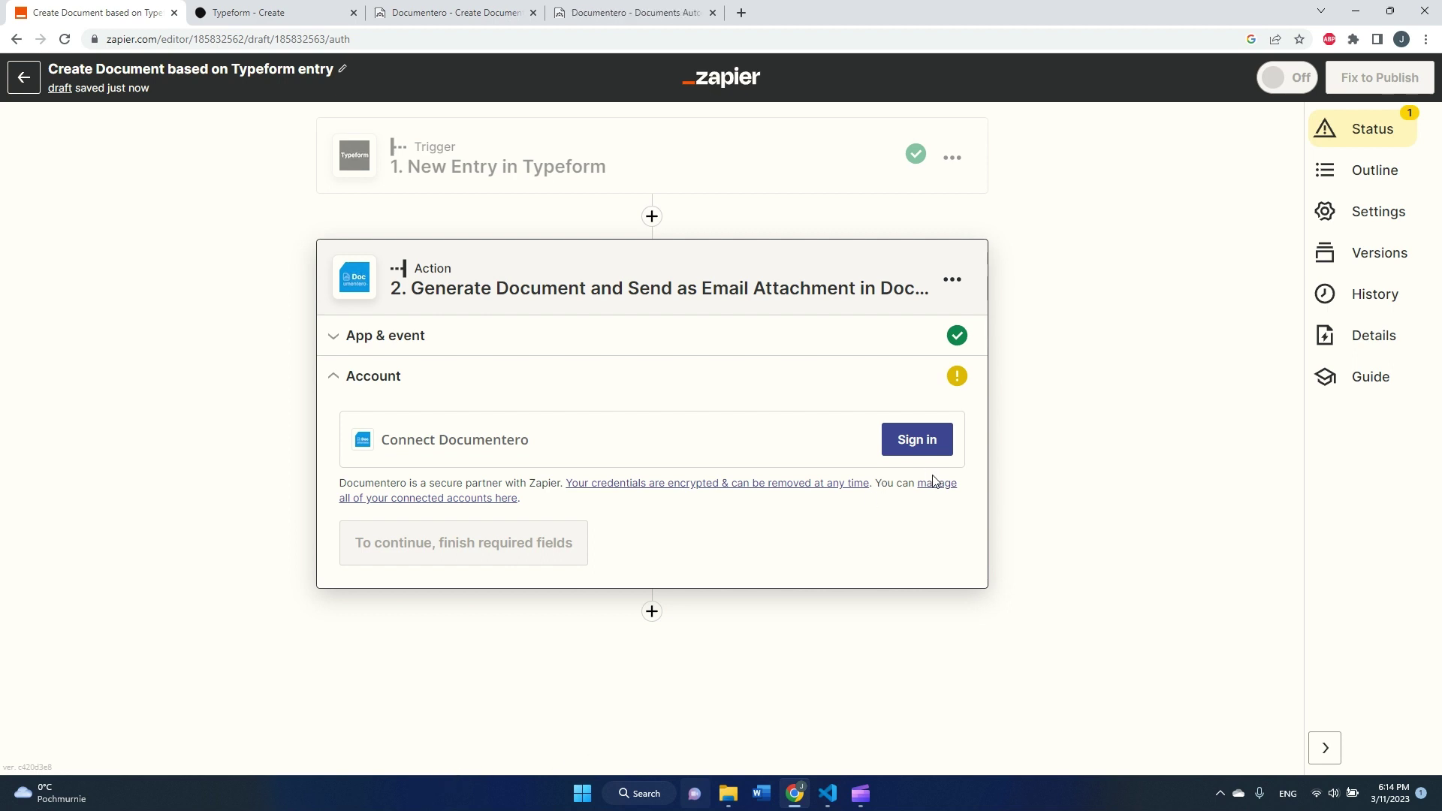
# - Start the Documentero sign-in and select the API key on Documentero's Your Account page
pyautogui.click(930, 446)
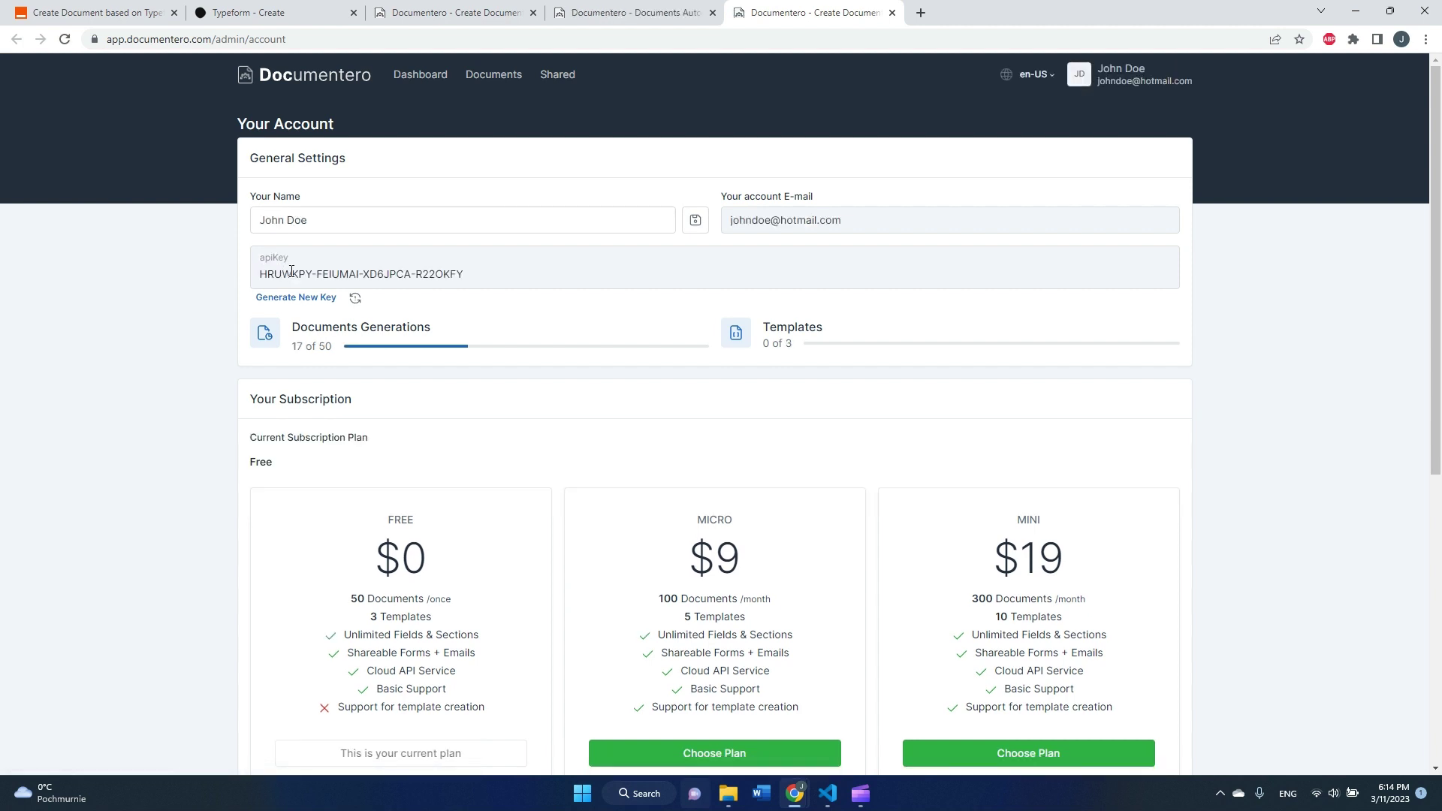
pyautogui.click(1129, 85)
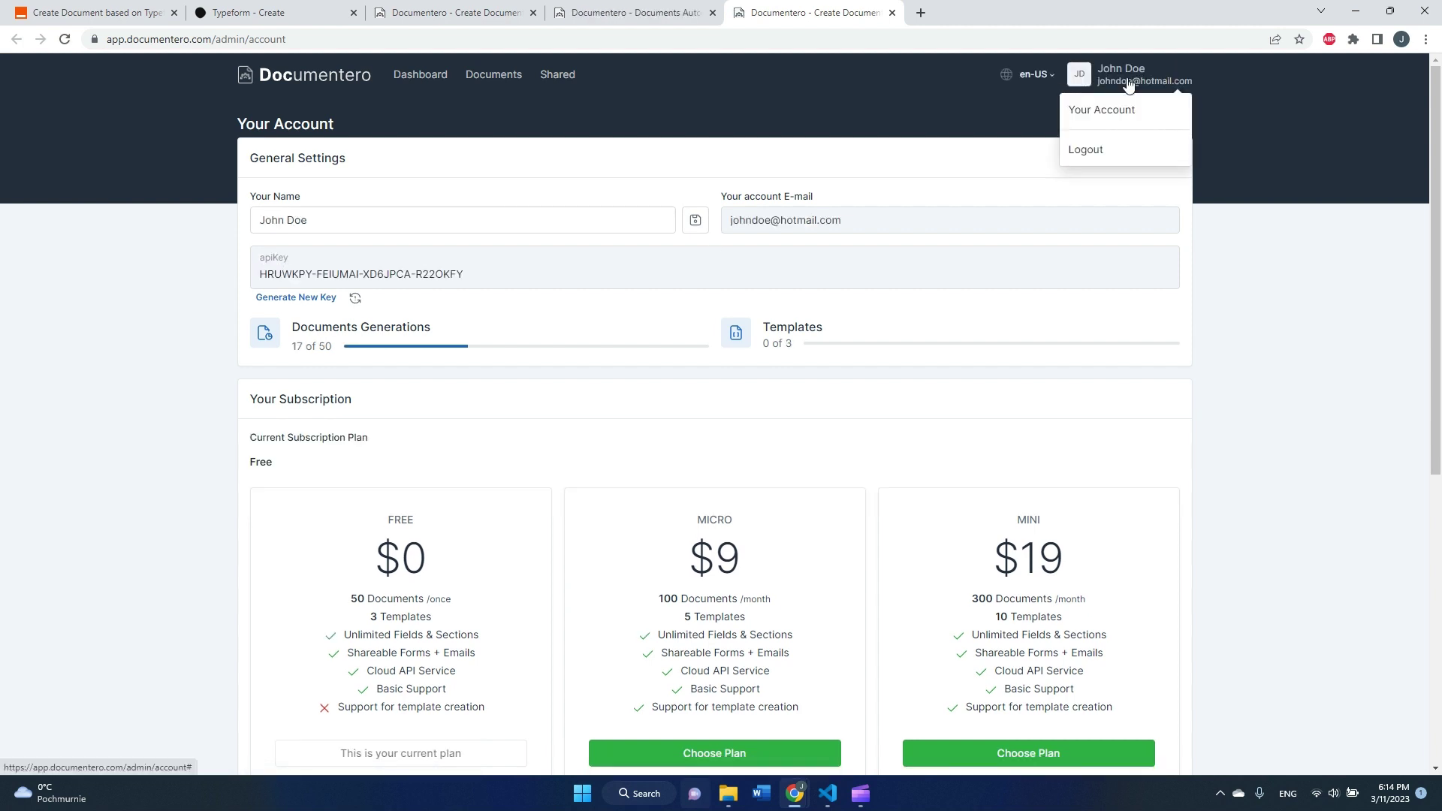
pyautogui.click(1140, 112)
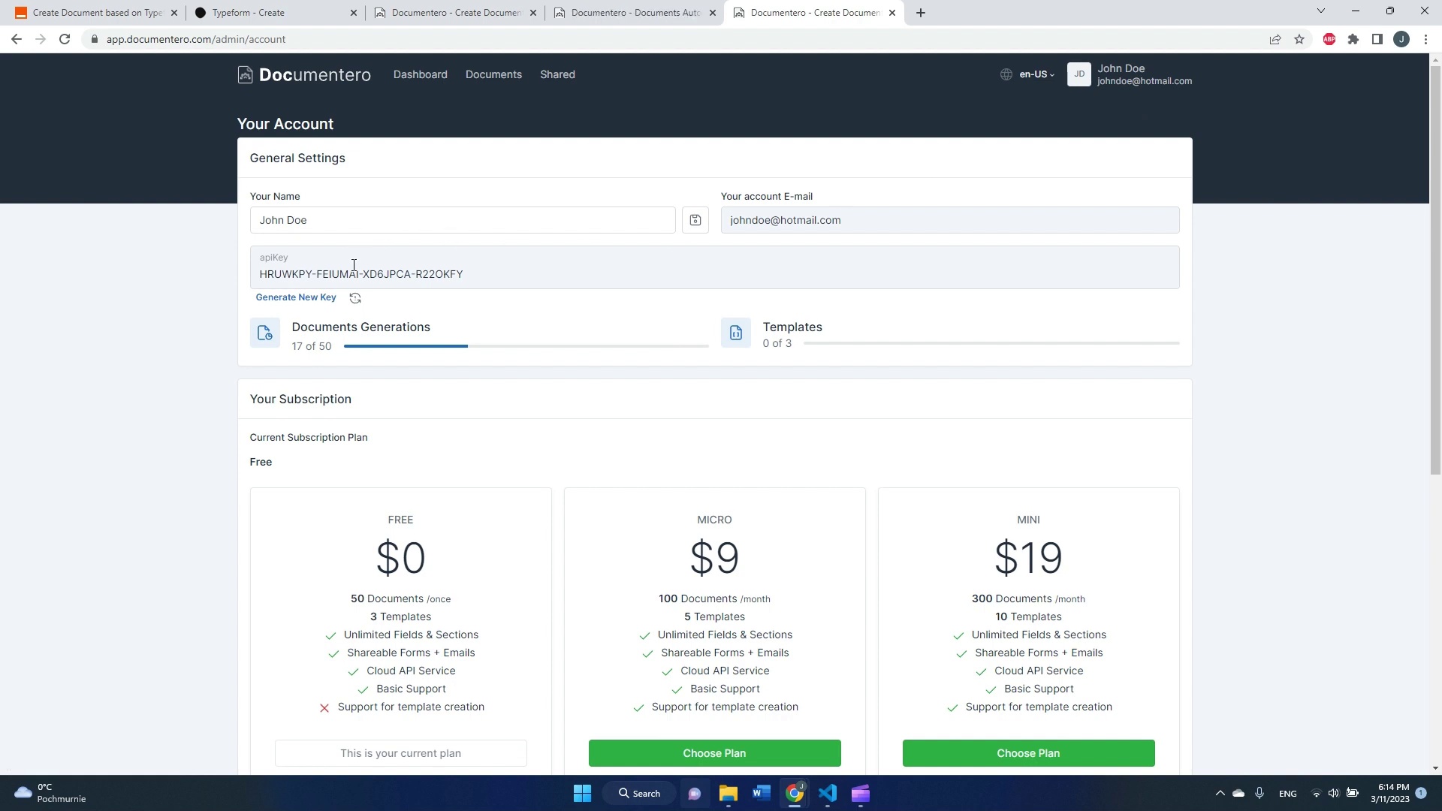
pyautogui.tripleClick(300, 276)
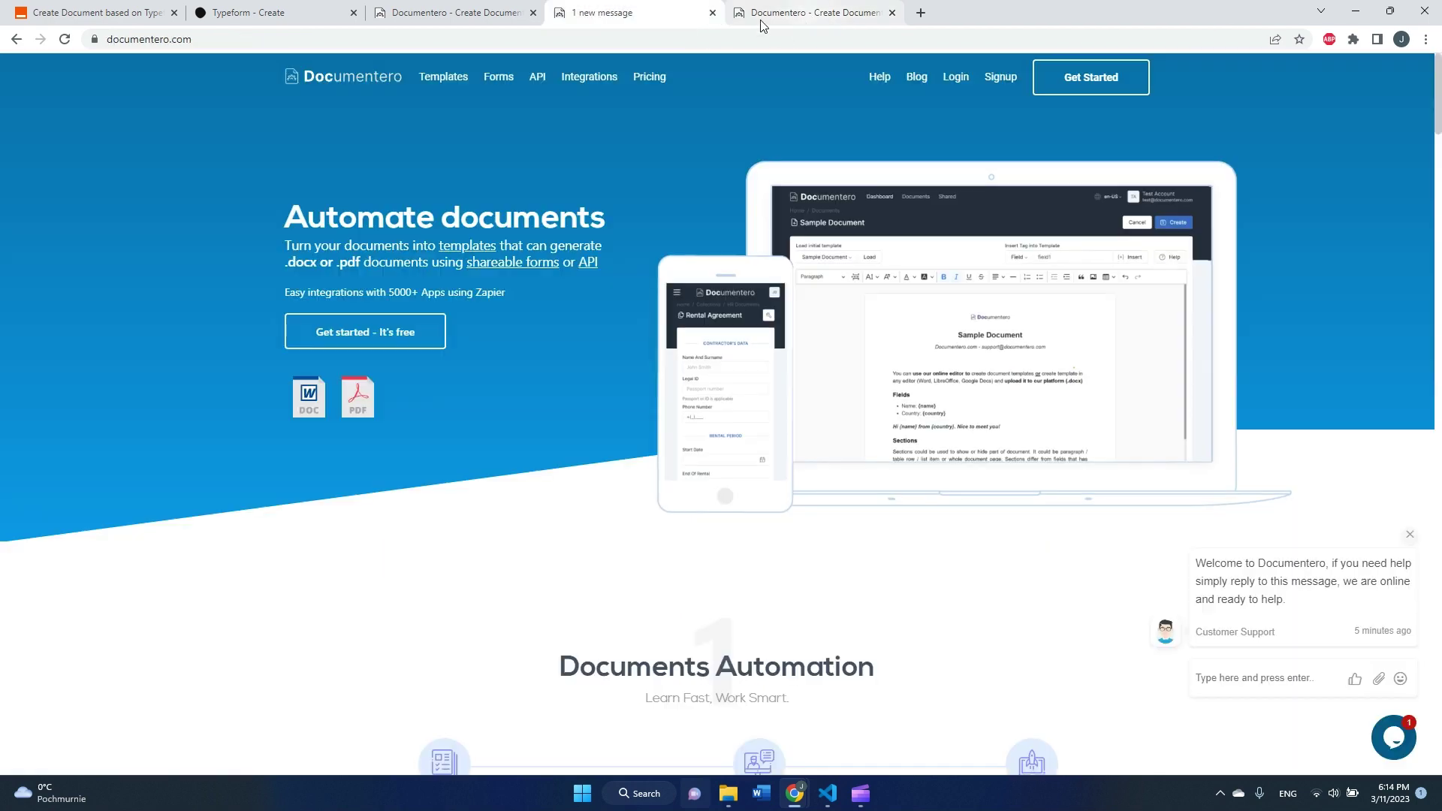
# - Close the Documentero tab and paste the API key into Zapier's connection popup to connect the account
pyautogui.middleClick(811, 15)
pyautogui.click(152, 21)
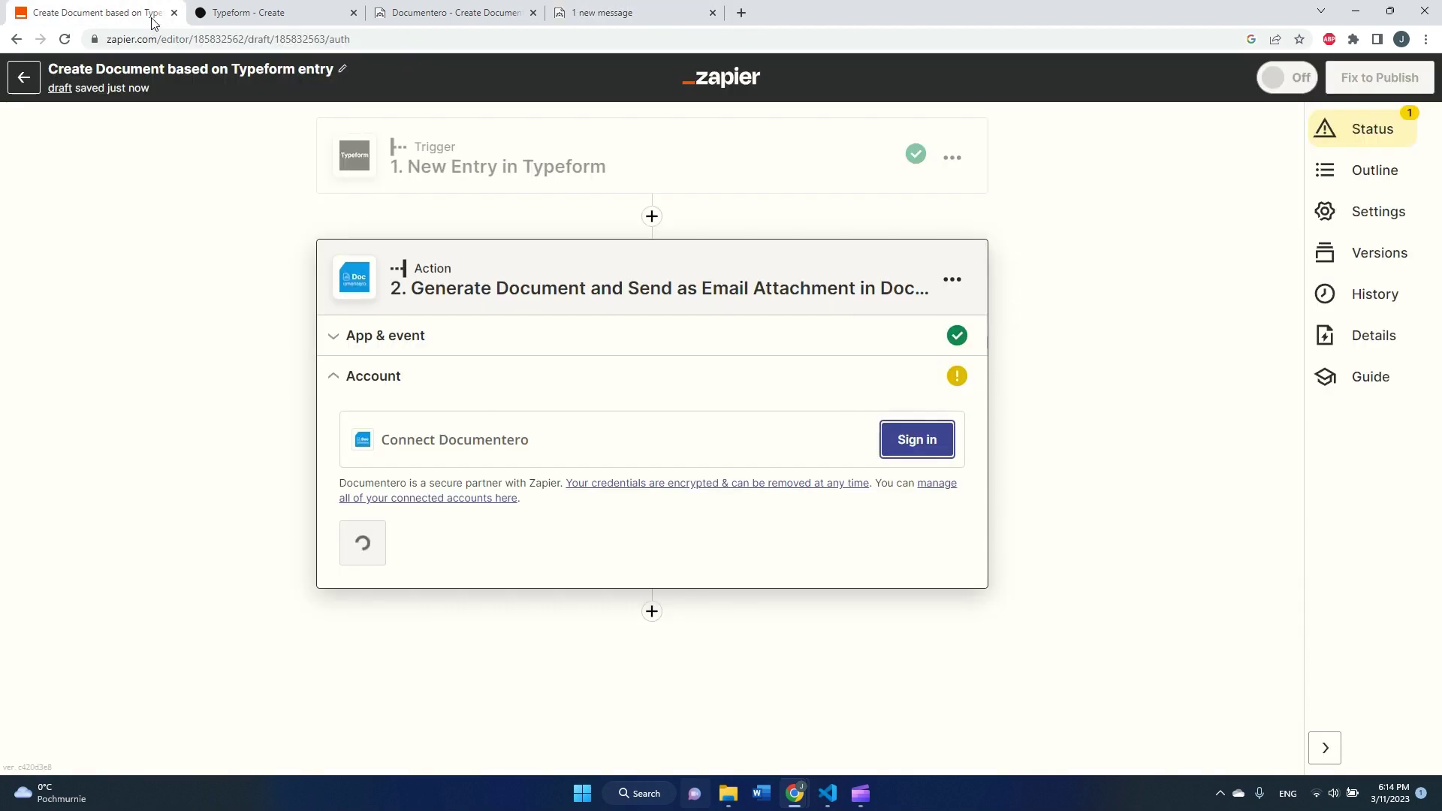
pyautogui.hotkey('alt', 'Tab')
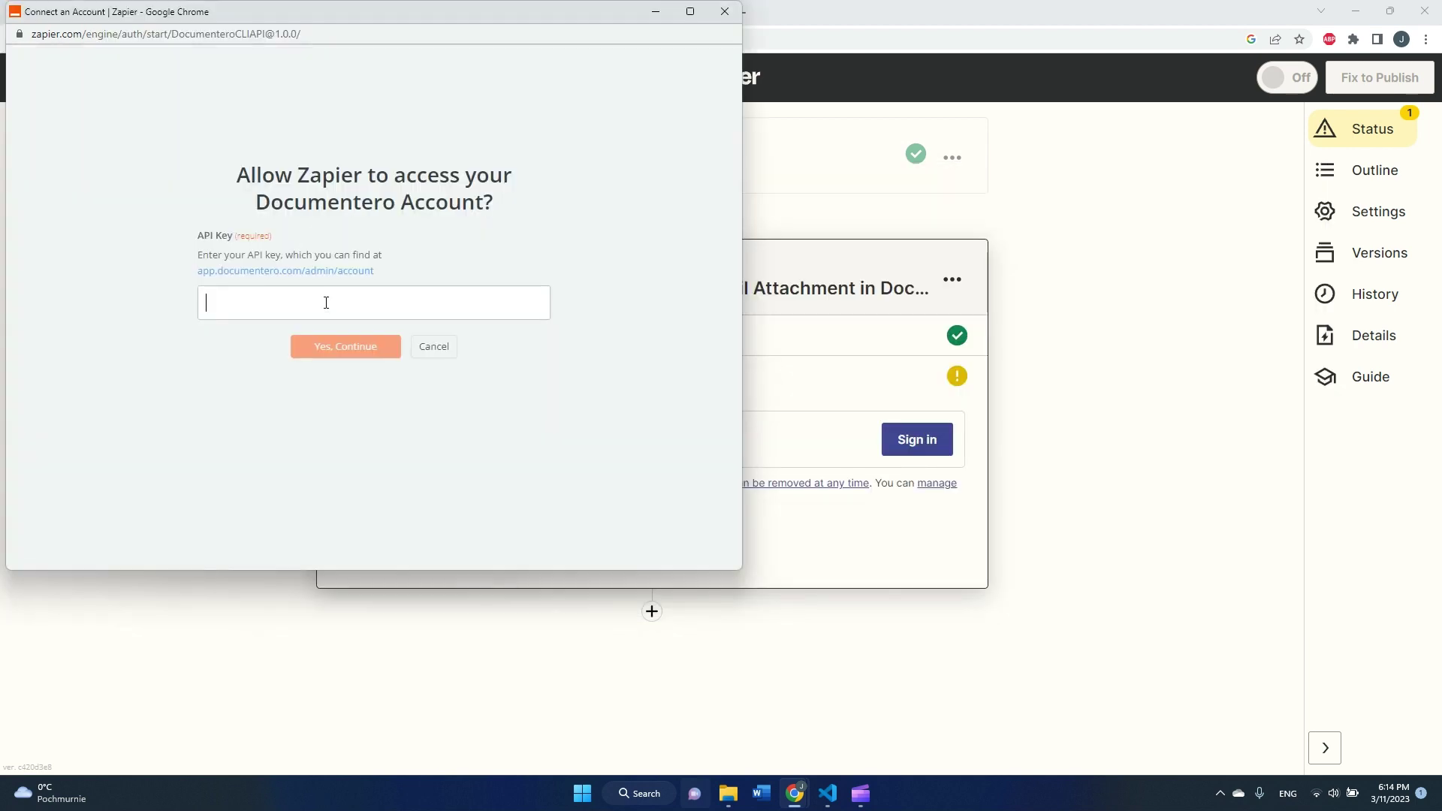
pyautogui.hotkey('ctrl', 'v')
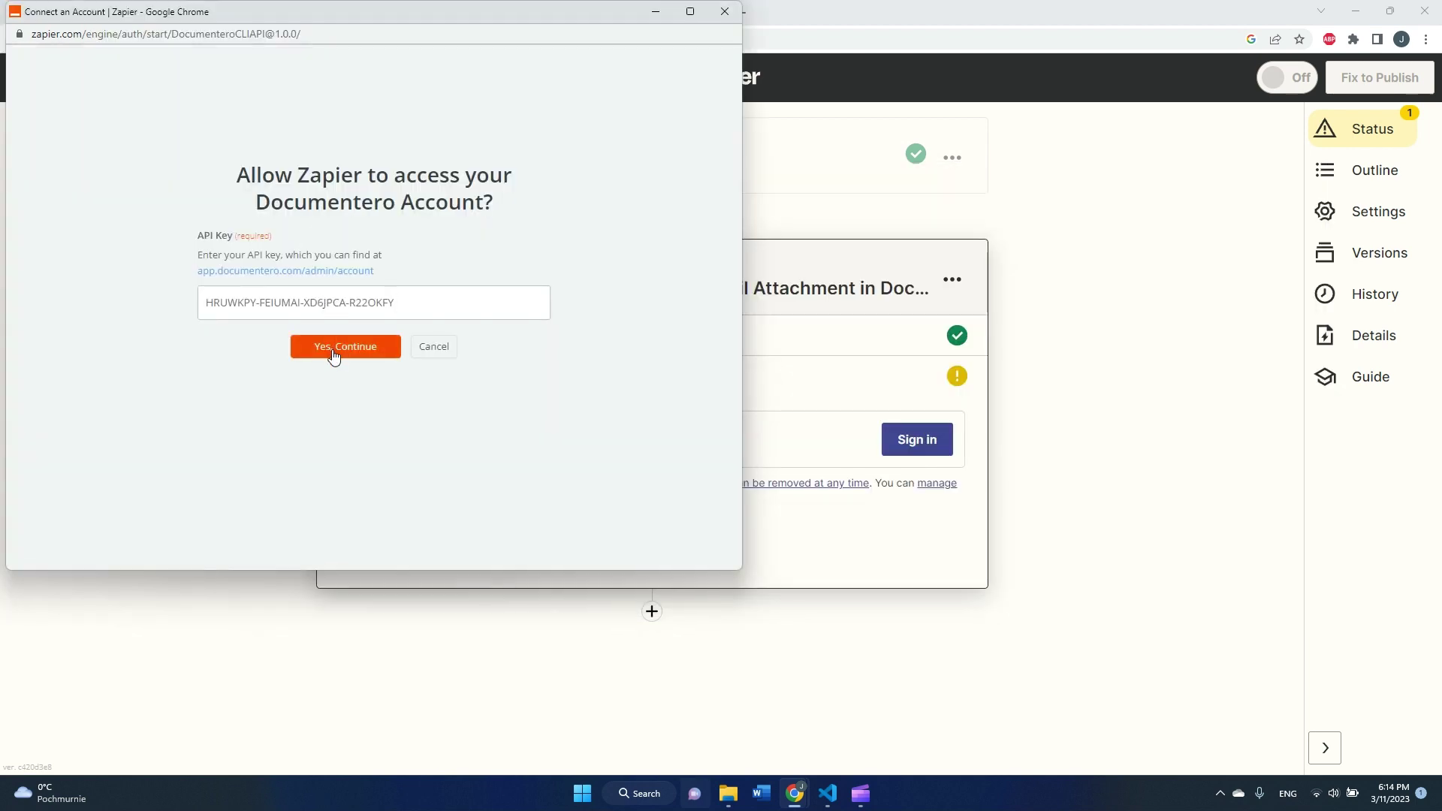
pyautogui.click(327, 360)
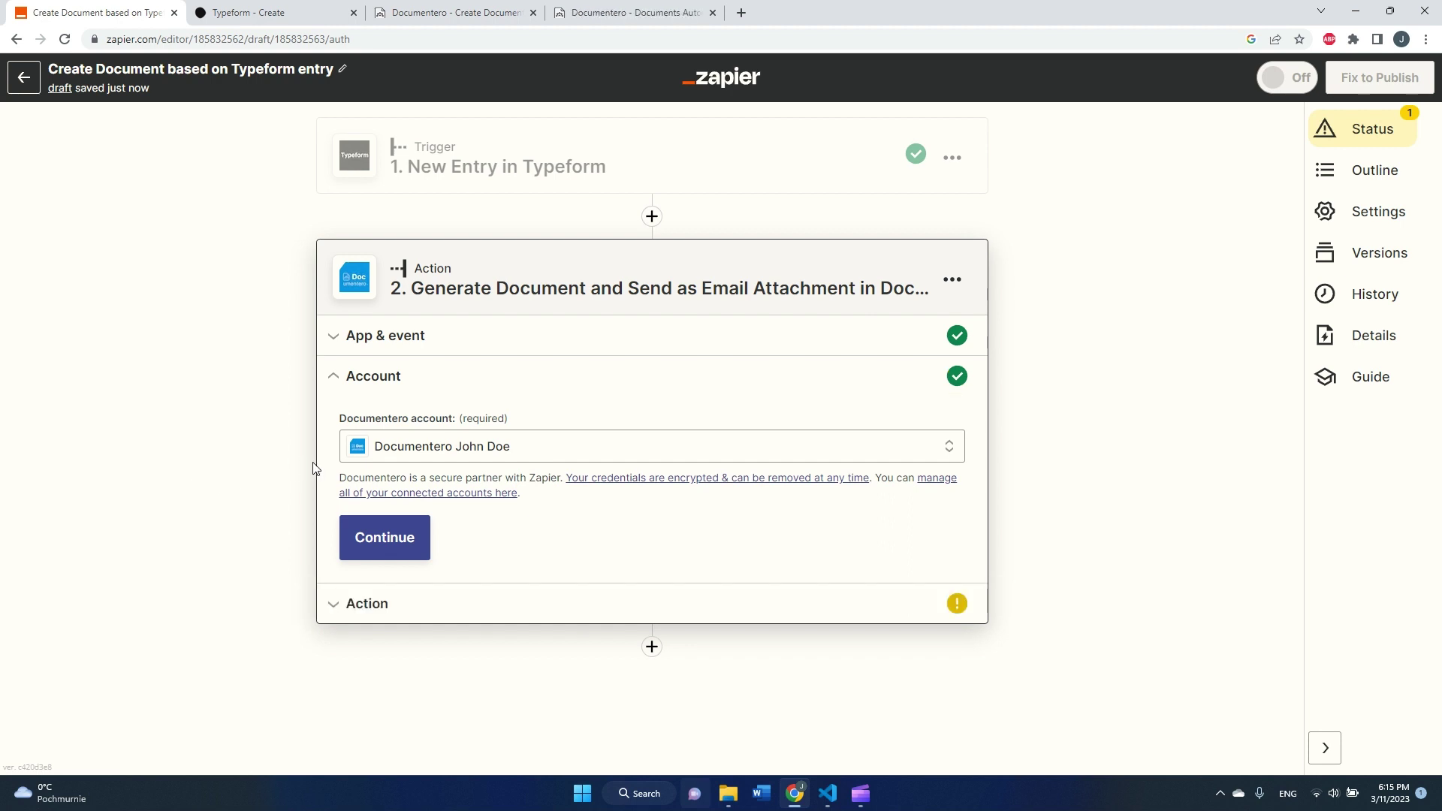
# - Set the Documentero action's output format to pdf
pyautogui.click(398, 553)
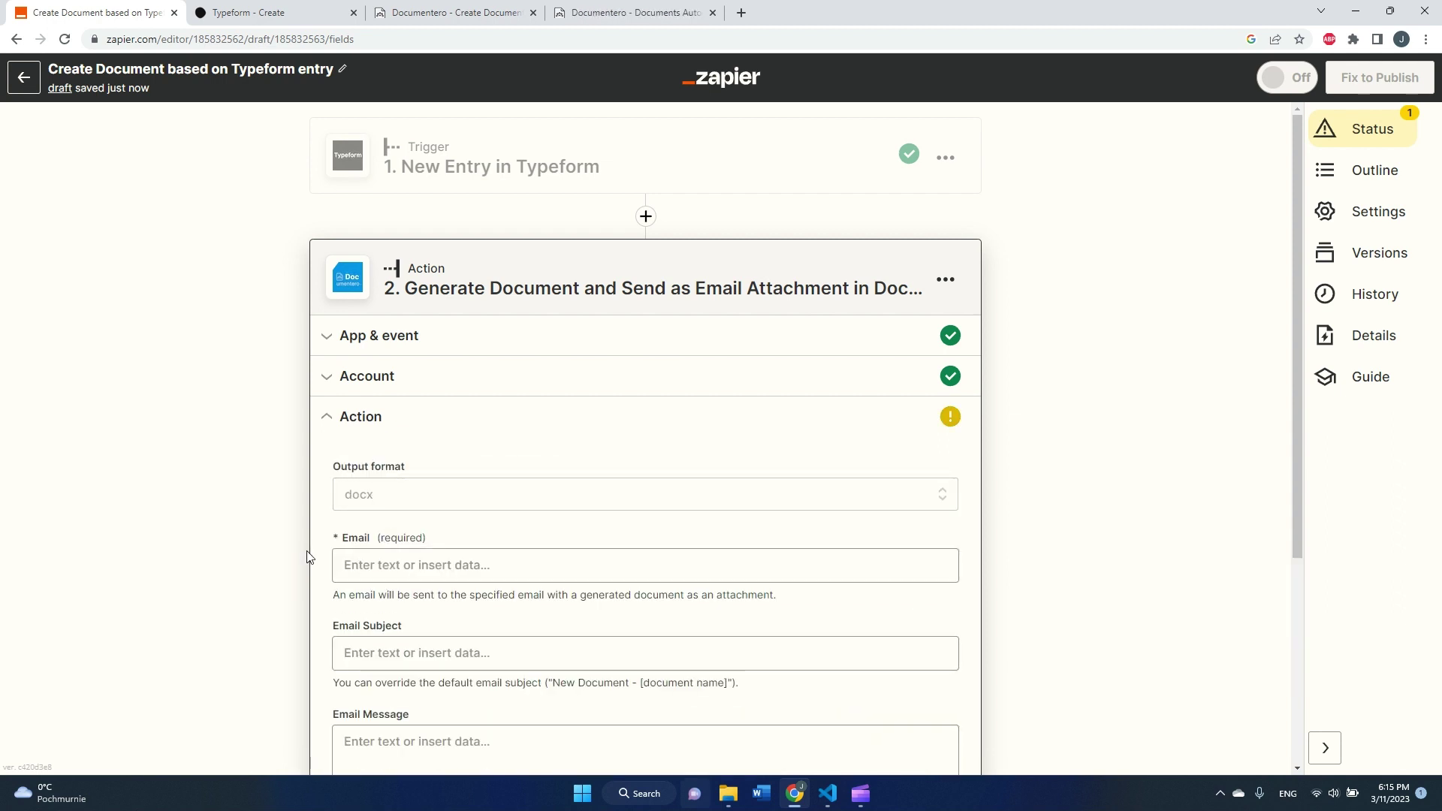
pyautogui.click(381, 499)
pyautogui.scroll(-2, 401, 540)
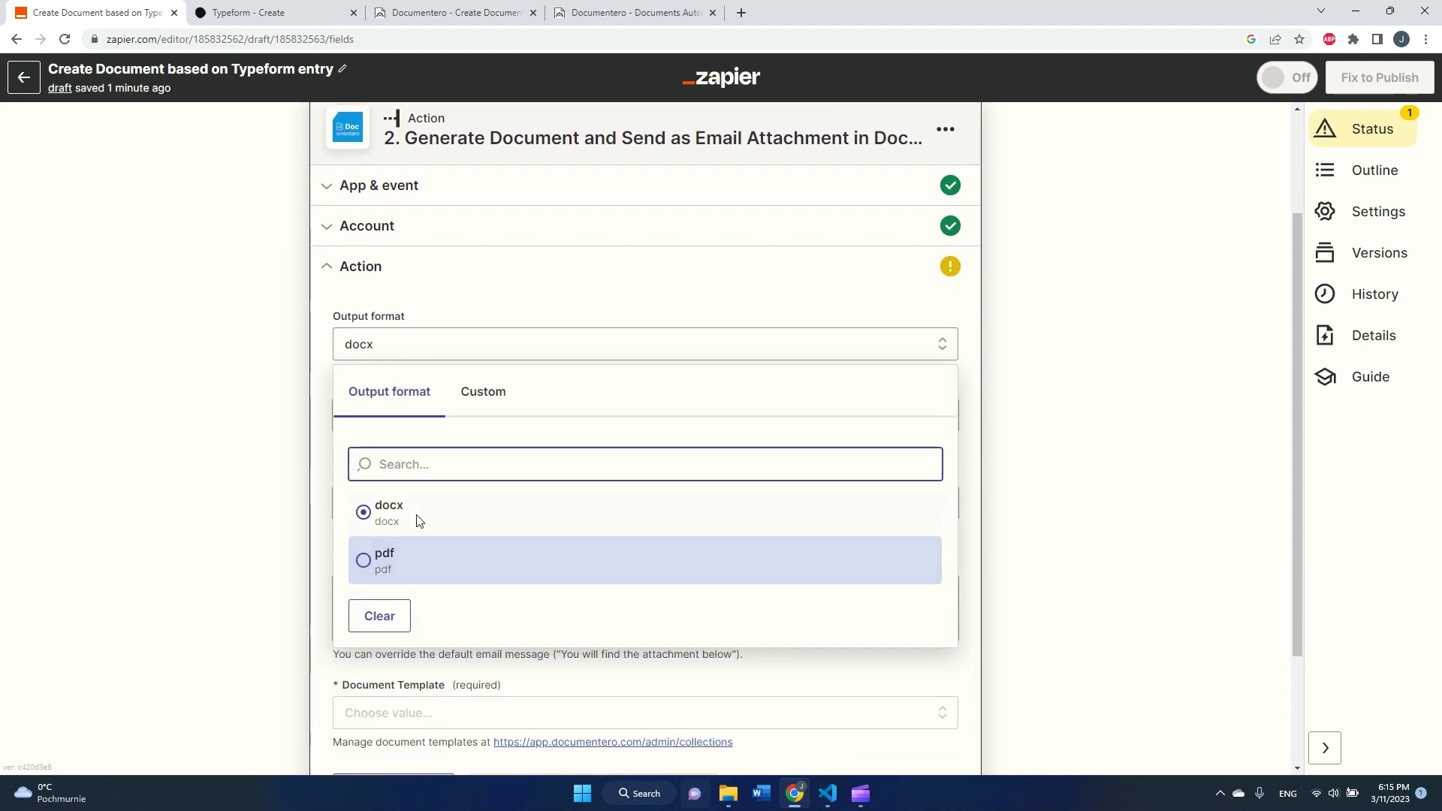
pyautogui.click(369, 565)
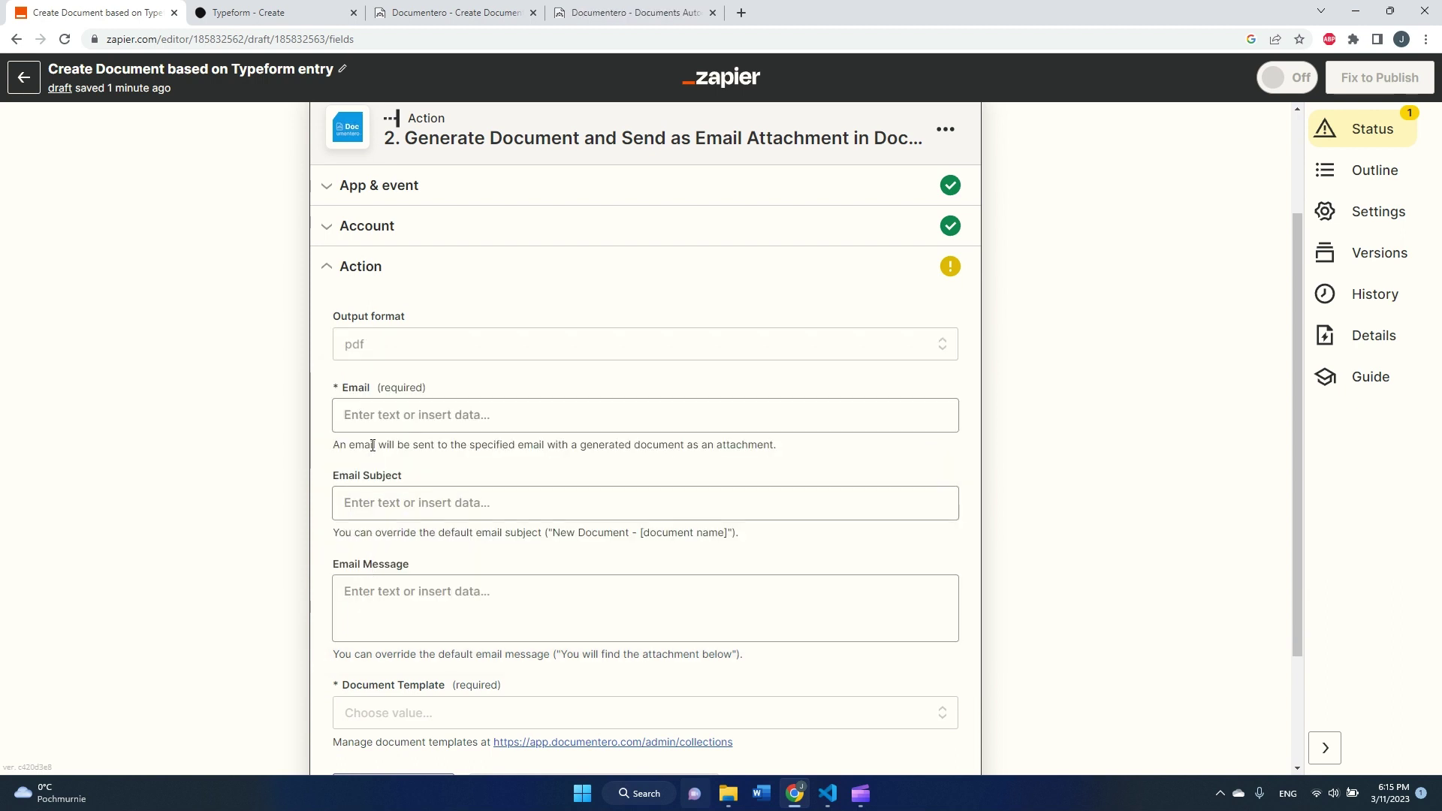
# - Enter the support e-mail address as recipient and 'New Entry in Typeform' as the email subject
pyautogui.click(390, 416)
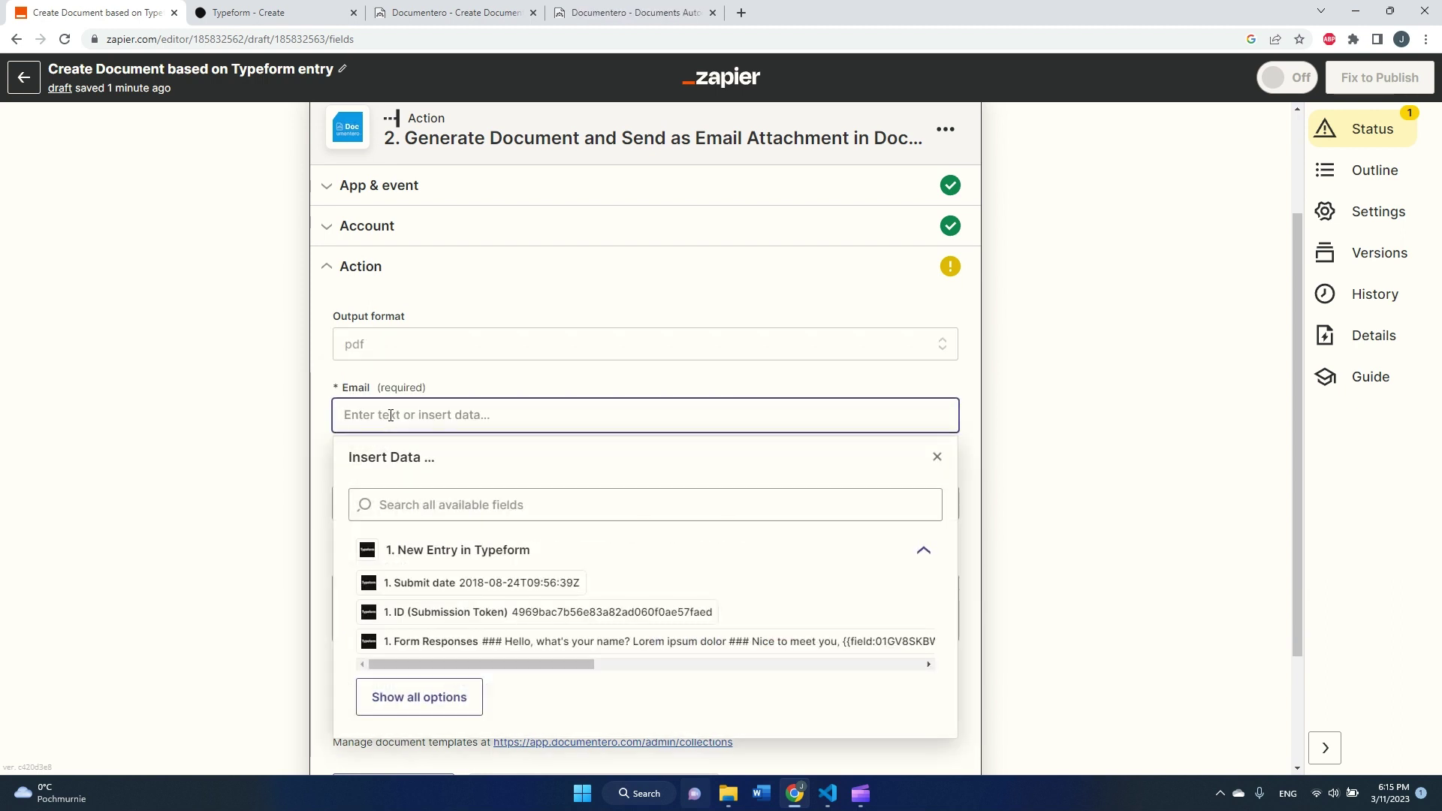
pyautogui.click(148, 461)
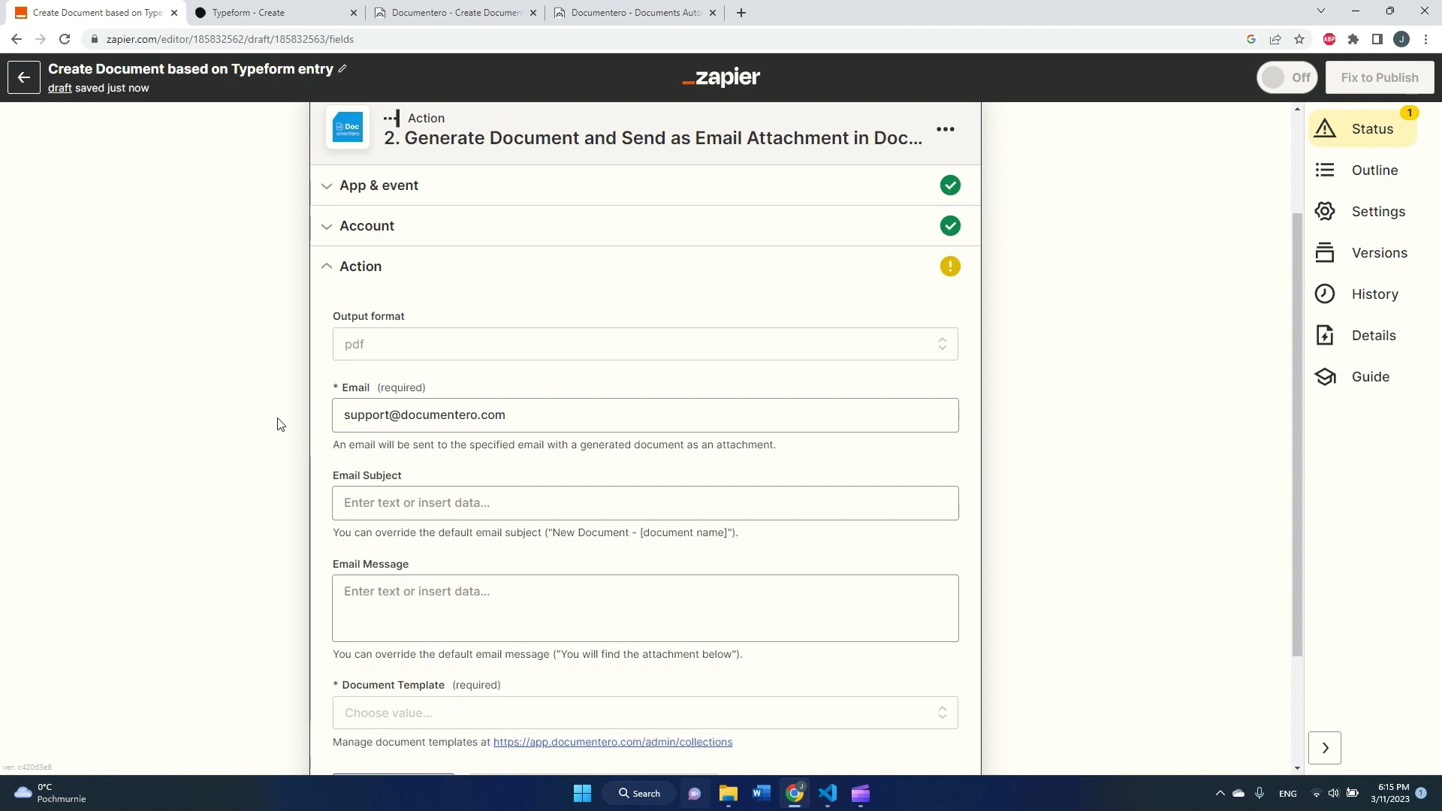
pyautogui.click(389, 500)
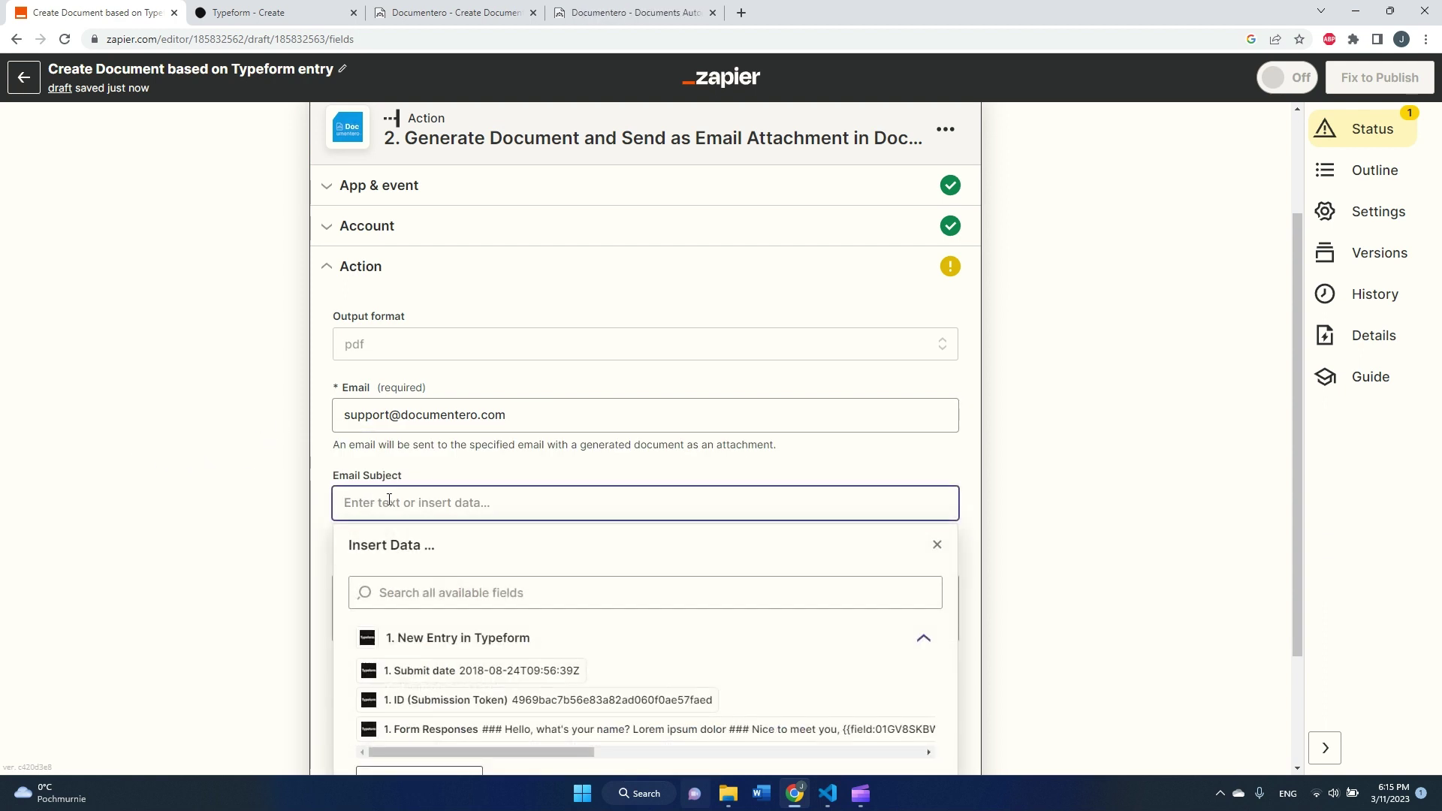
pyautogui.write('New E')
pyautogui.write('ntry in Typefo')
pyautogui.write('orm')
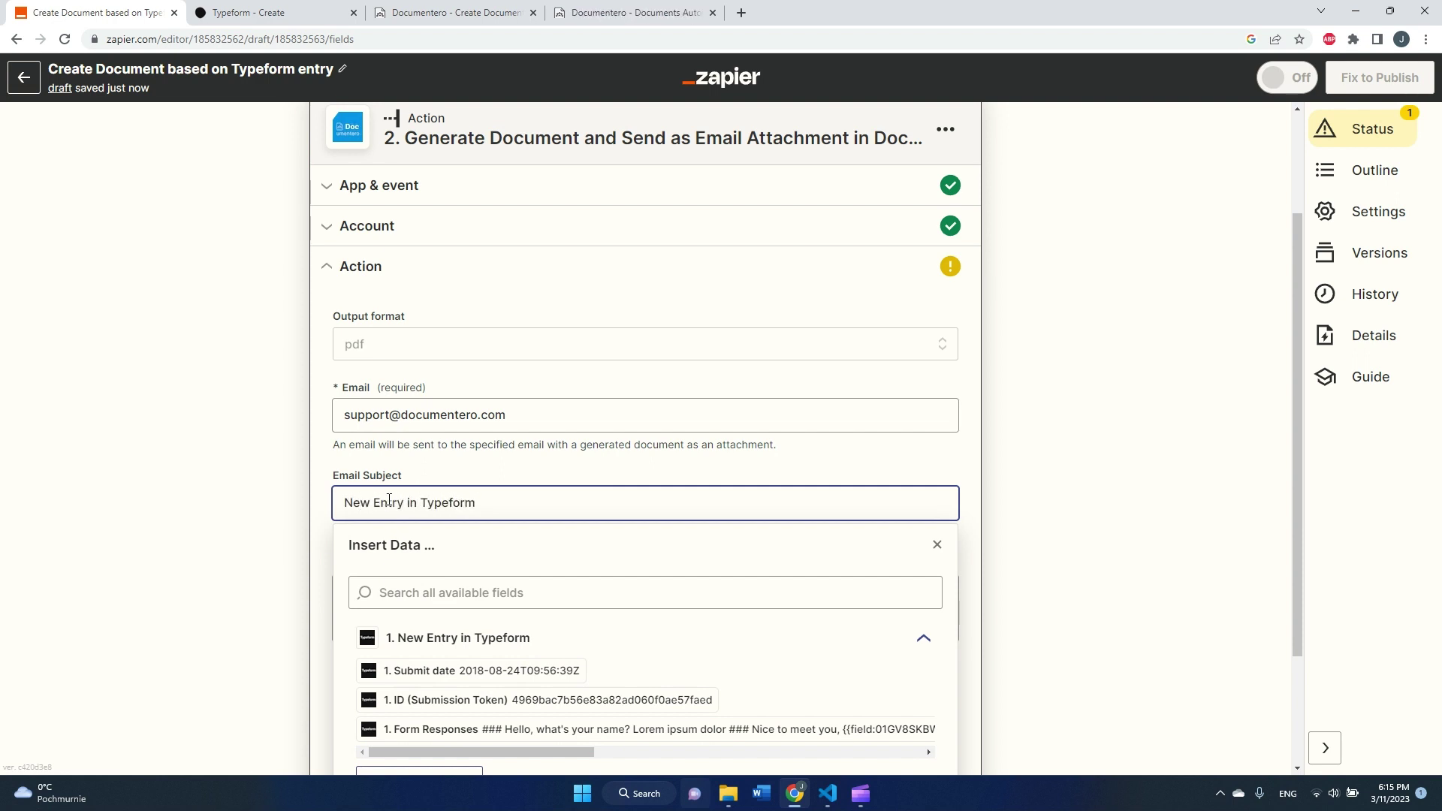
pyautogui.click(278, 520)
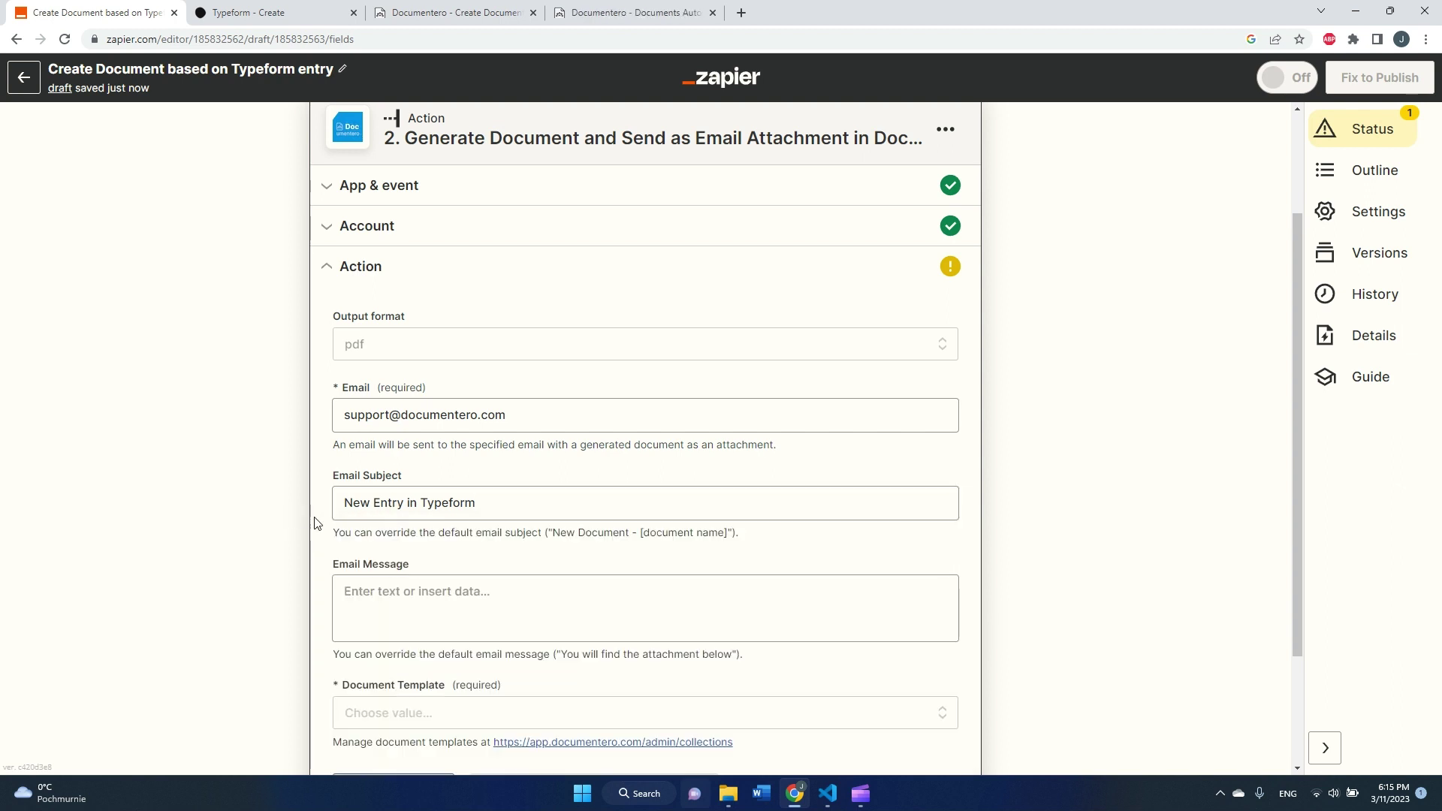
pyautogui.click(392, 583)
# - Create a new template from Documentero's Document Templates page, loading the Sample Document in the editor
pyautogui.scroll(-2, 402, 586)
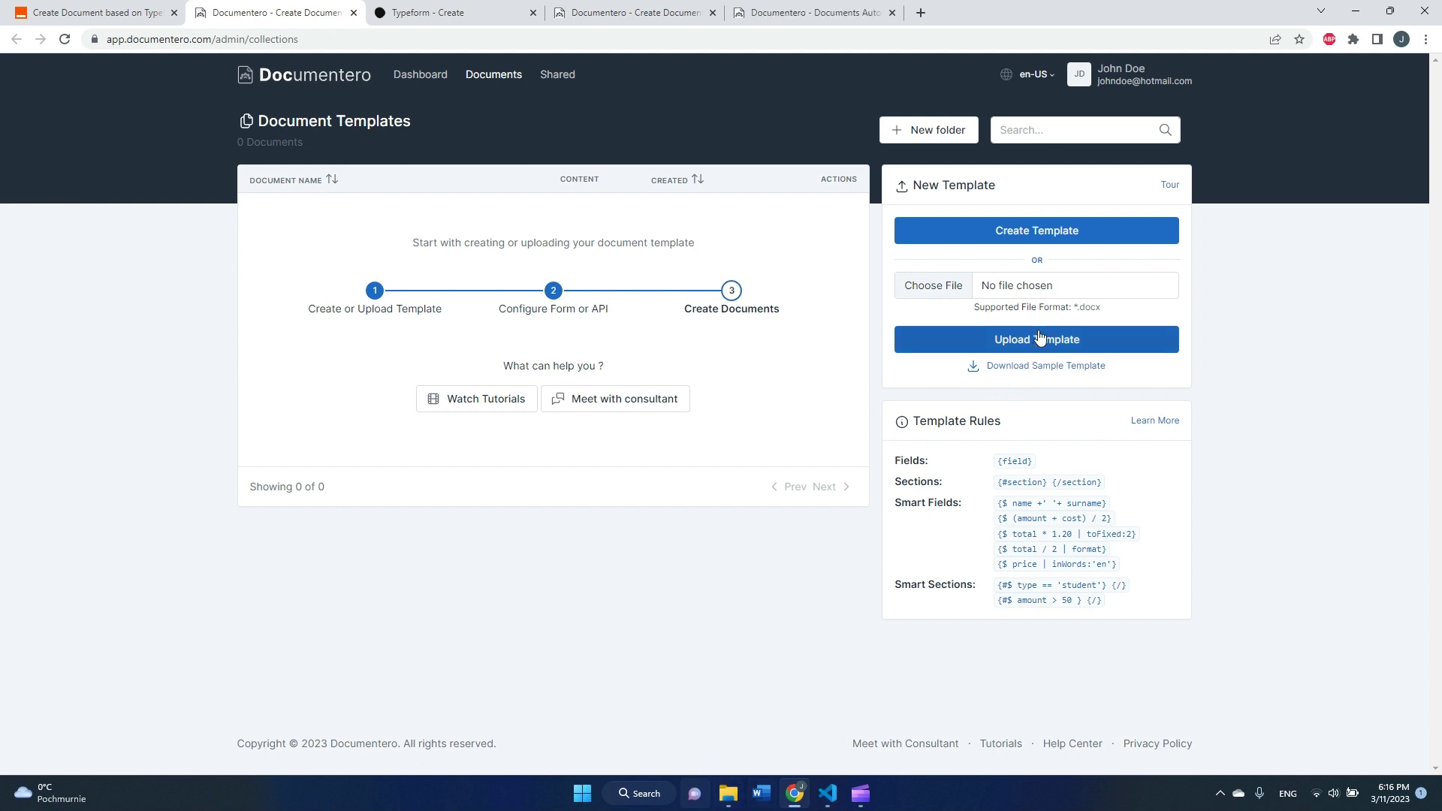
pyautogui.moveTo(1071, 308); pyautogui.dragTo(1105, 311)
pyautogui.click(1104, 311)
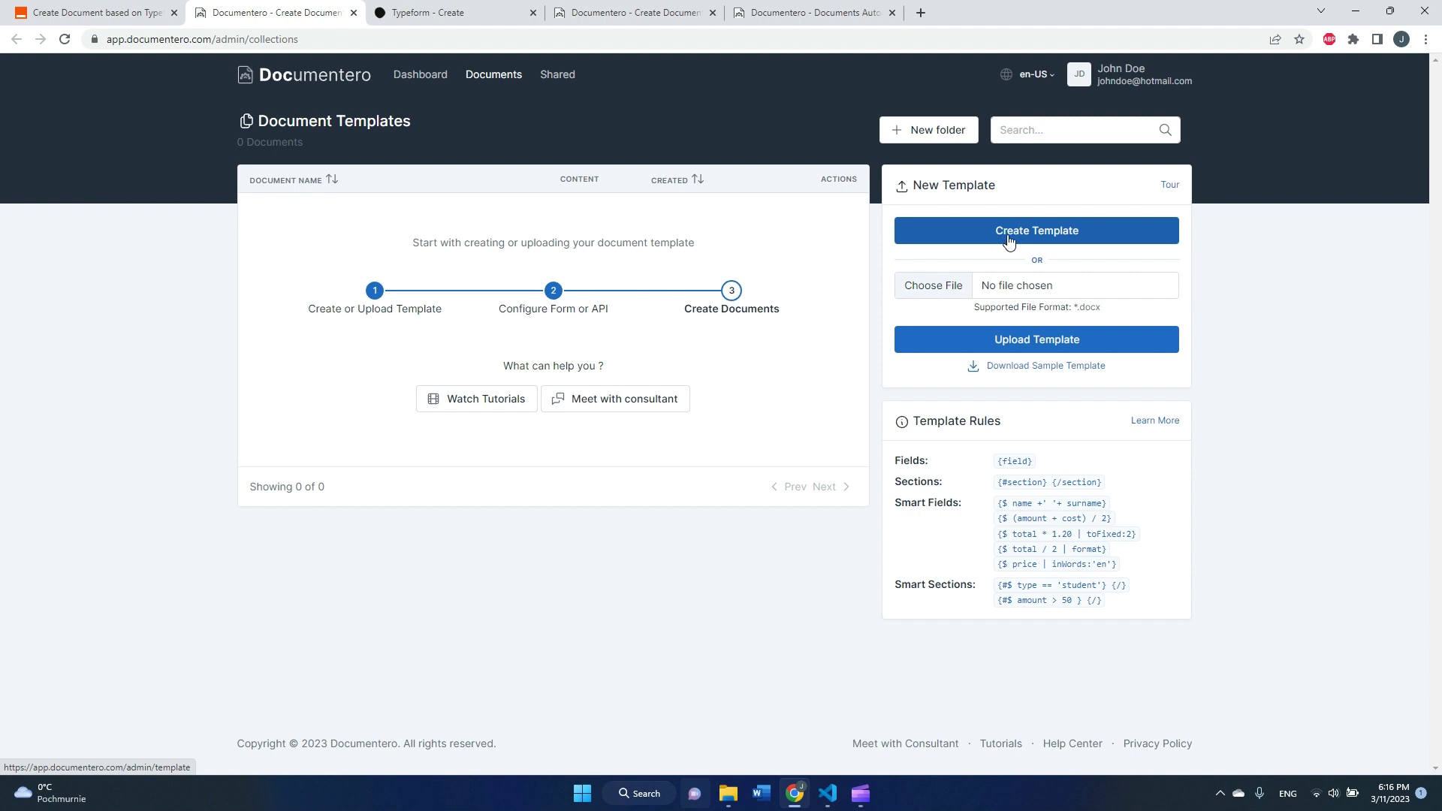
pyautogui.click(1009, 240)
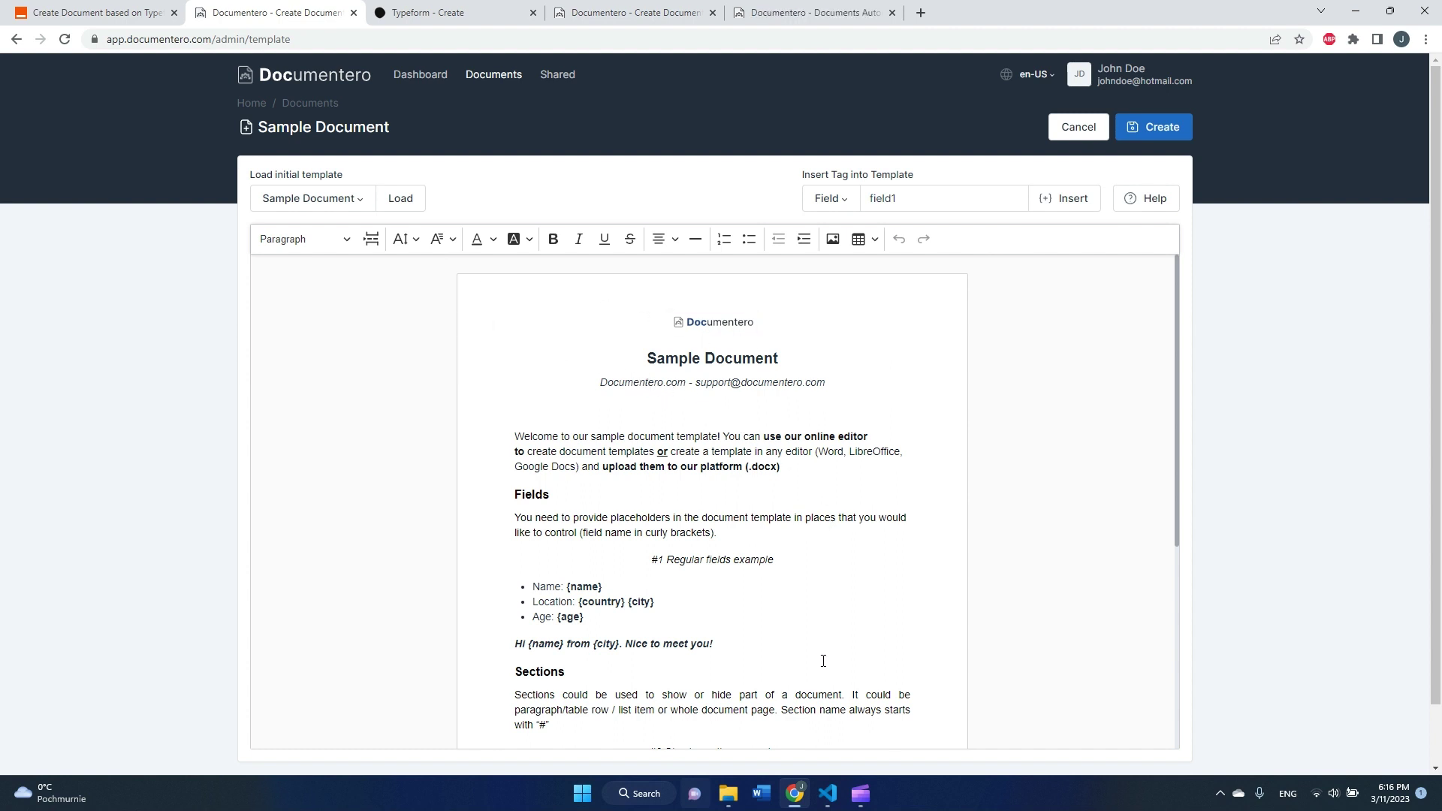
# - Delete the Sections text and retitle the template 'Sample Form Response'
pyautogui.scroll(-4, 825, 665)
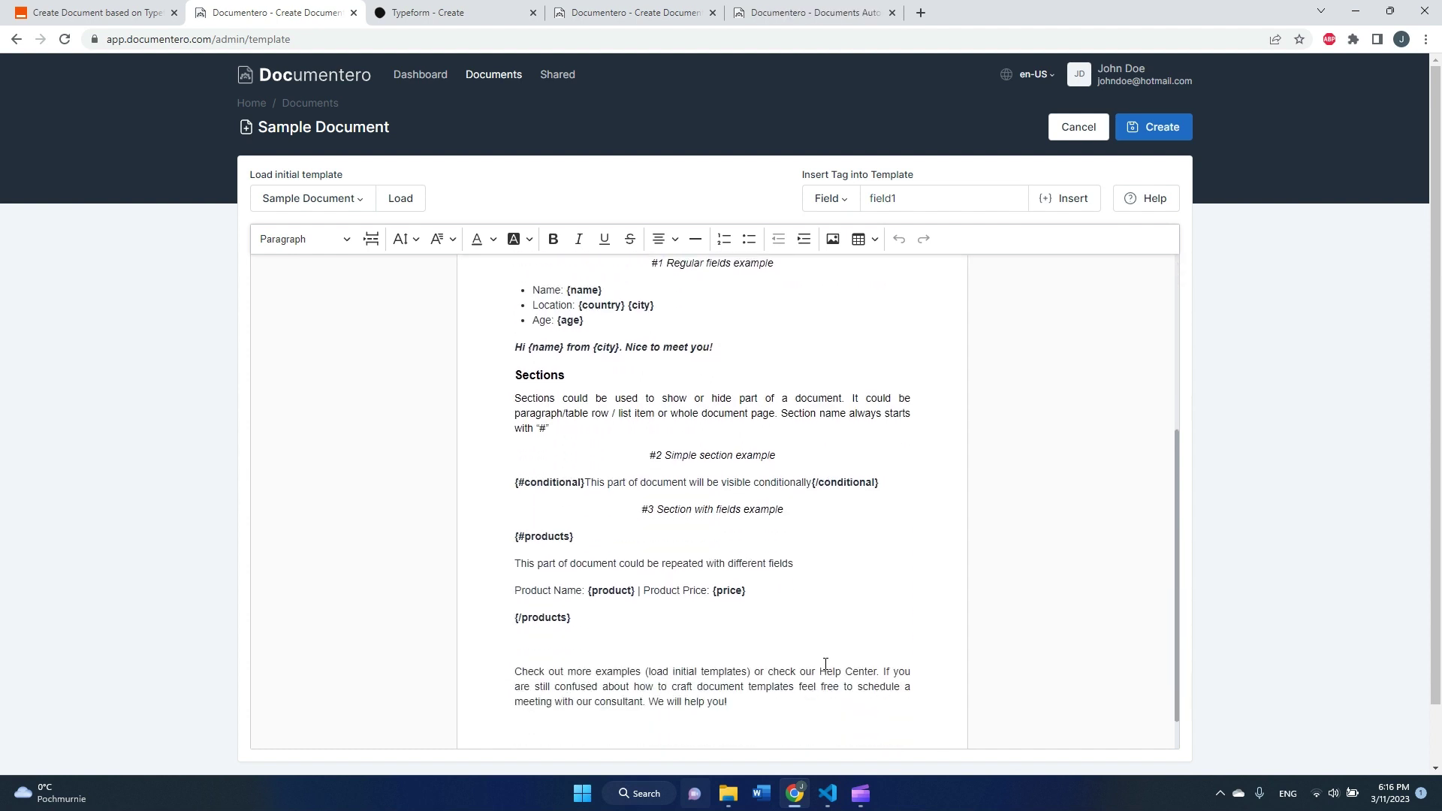
pyautogui.moveTo(515, 371); pyautogui.dragTo(732, 702)
pyautogui.press('BackSpace')
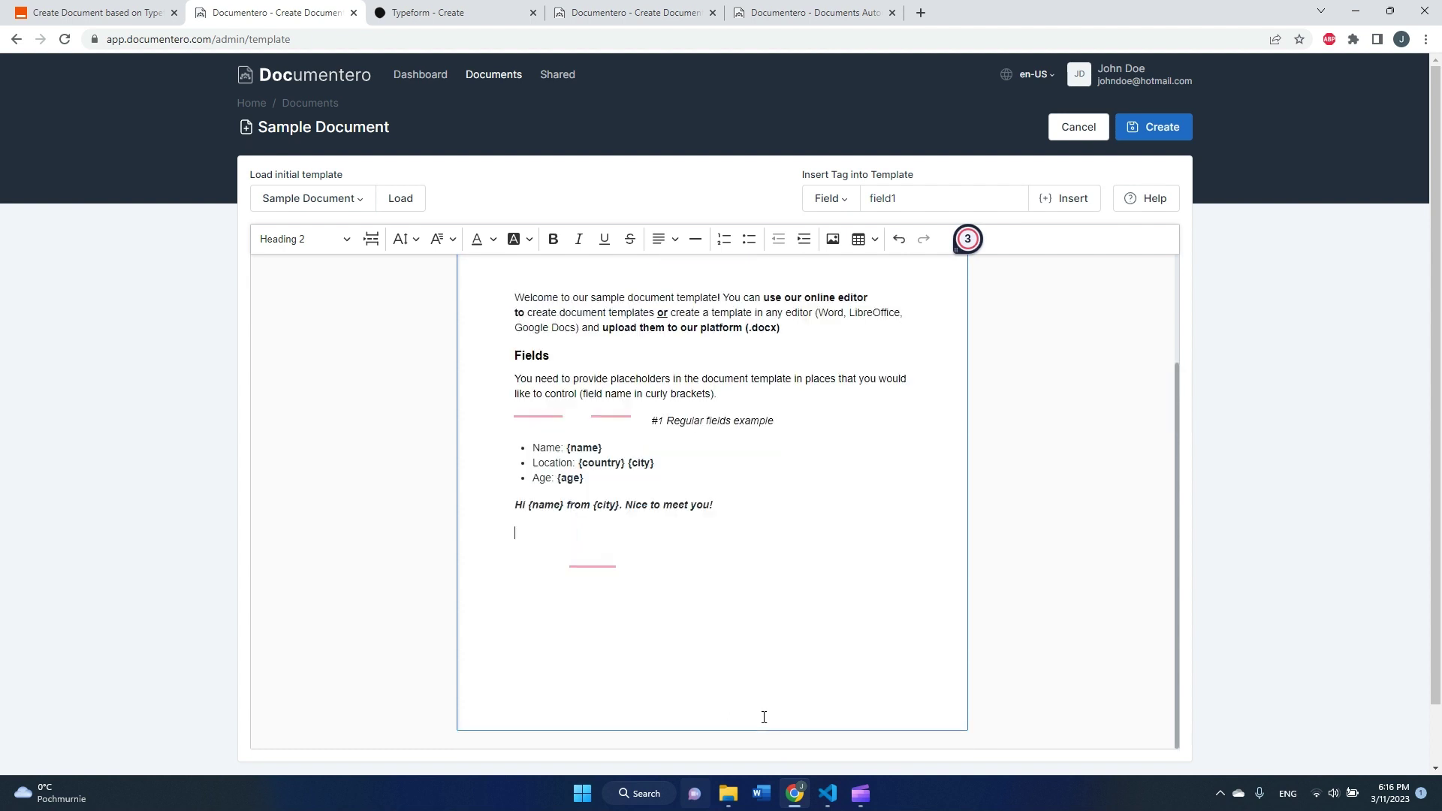
pyautogui.press('BackSpace')
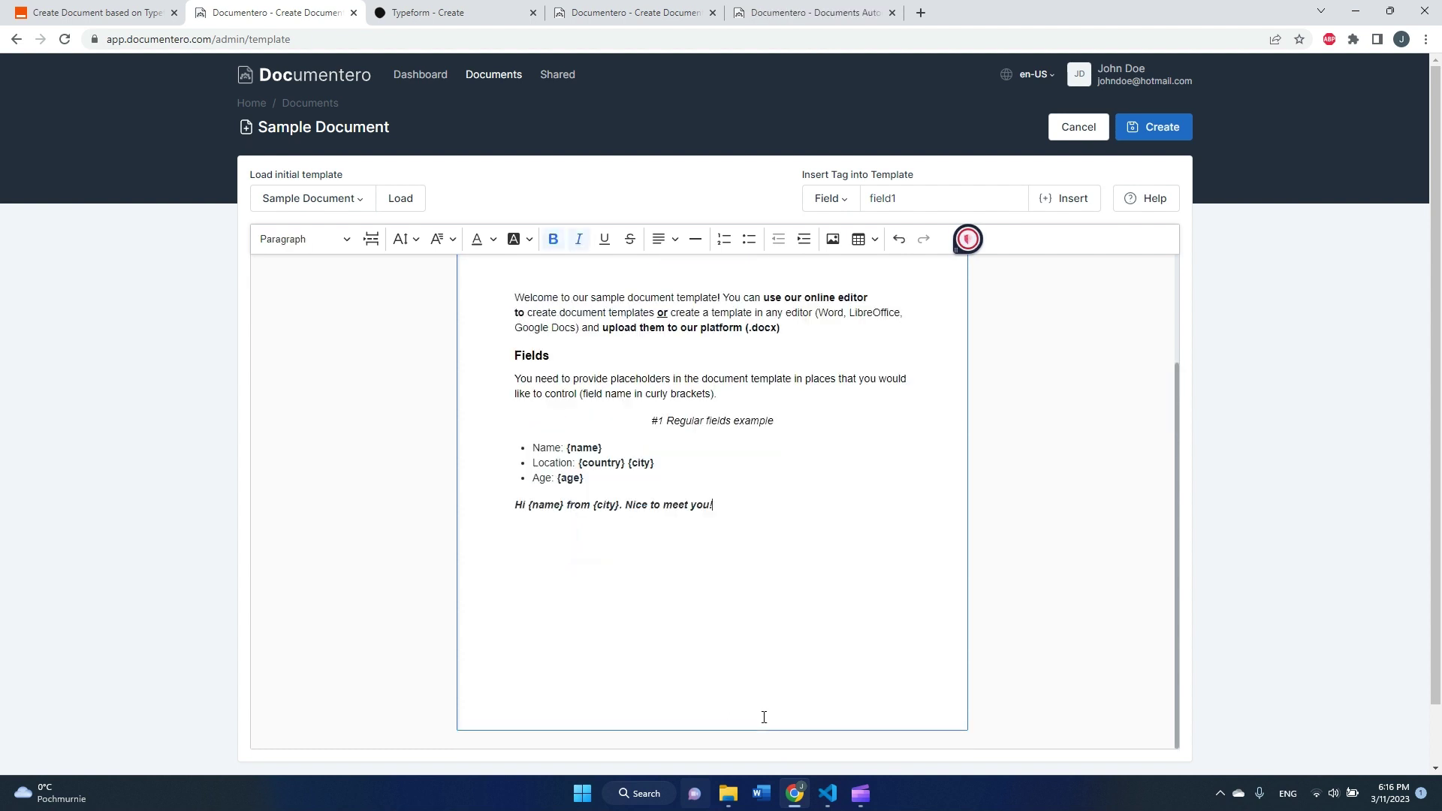
pyautogui.scroll(2, 777, 538)
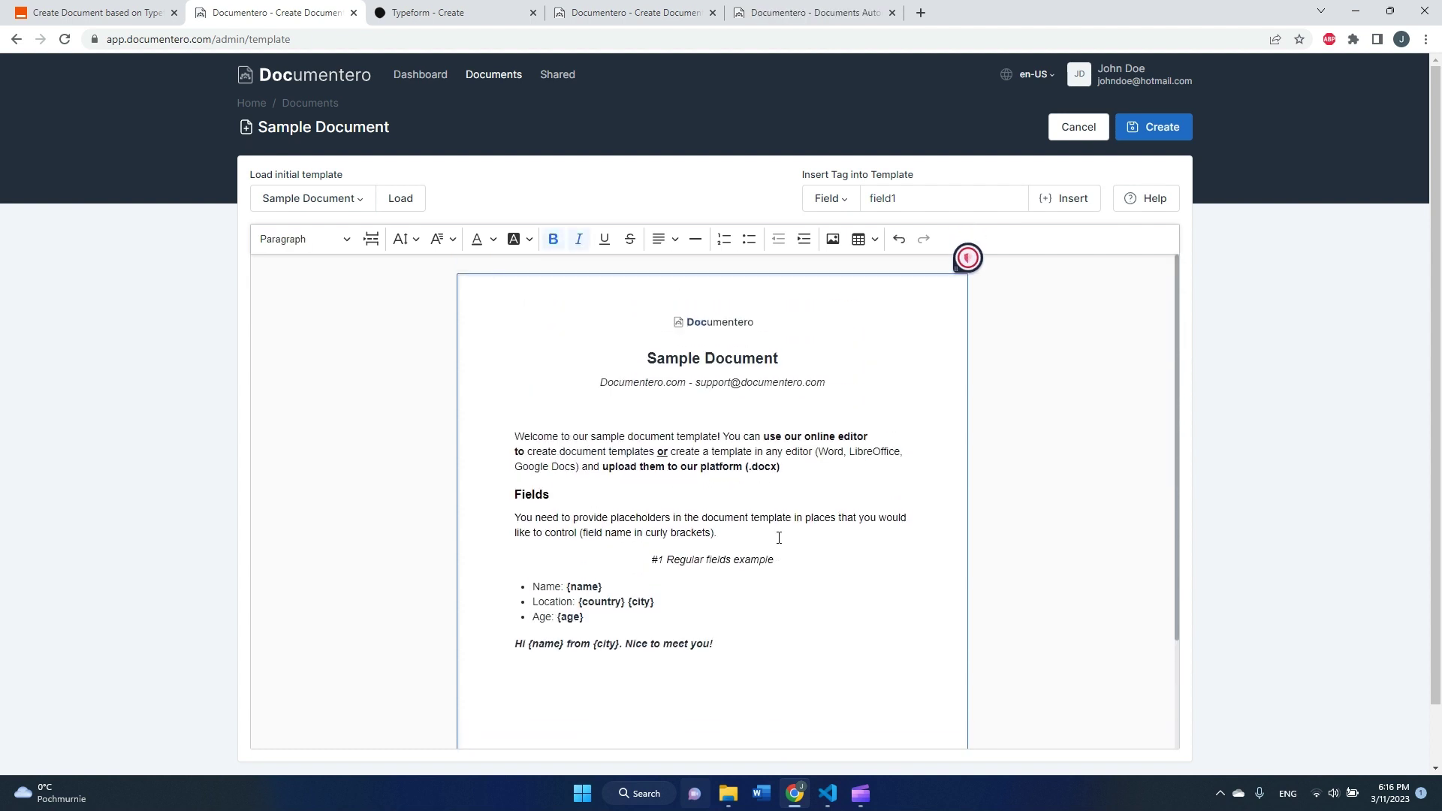
pyautogui.doubleClick(752, 355)
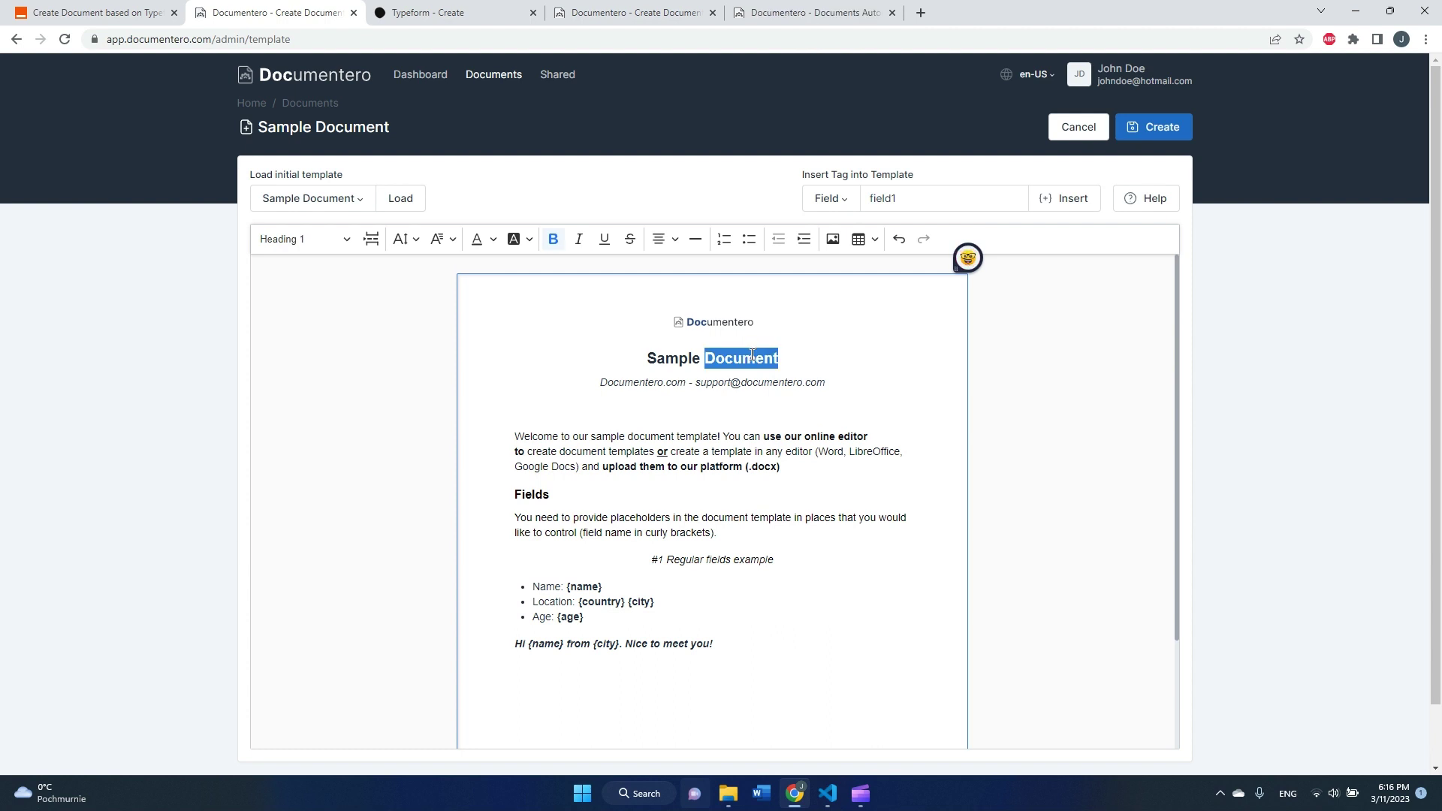
pyautogui.write('From')
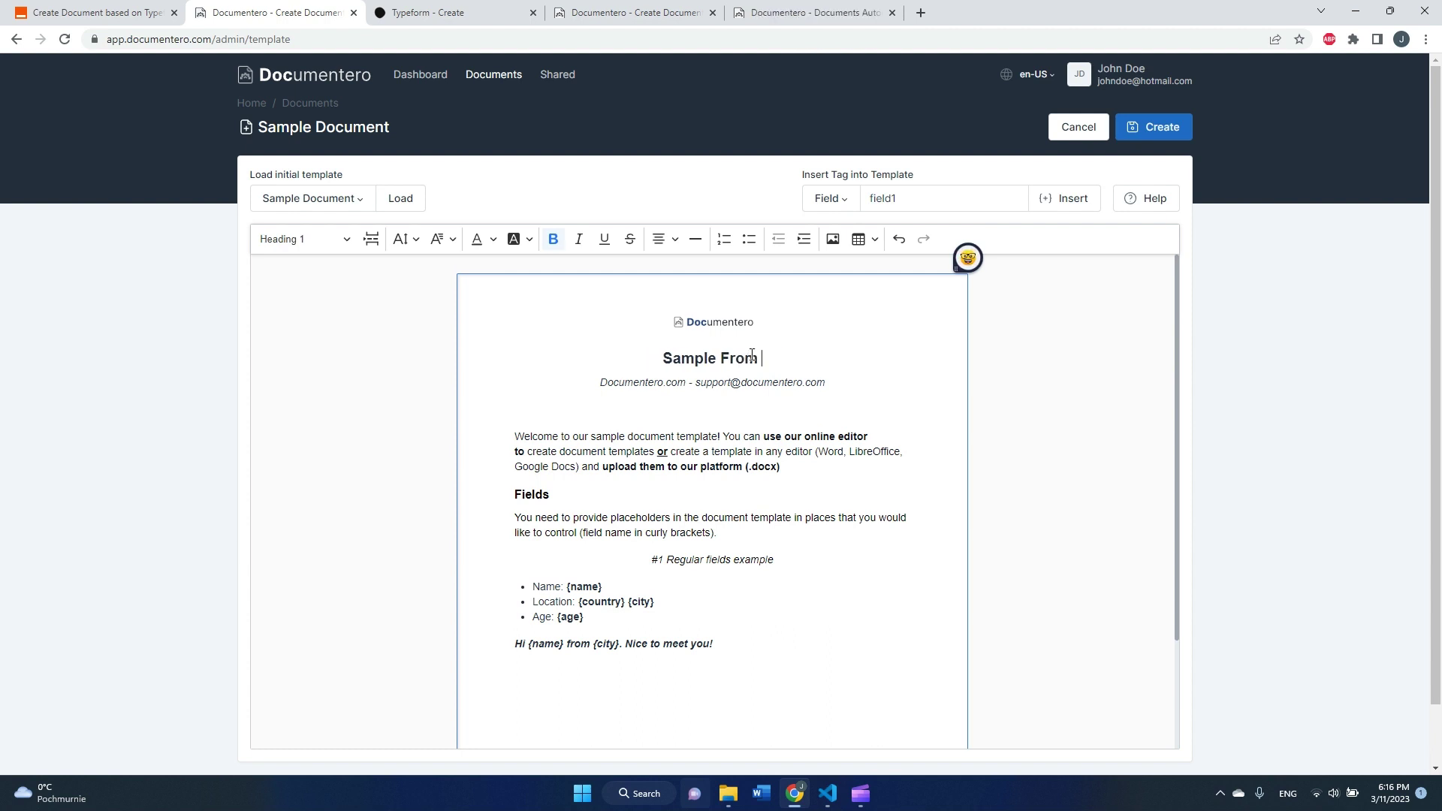
pyautogui.press('BackSpace')
pyautogui.press('BackSpace')
pyautogui.press('BackSpace')
pyautogui.press('BackSpace')
pyautogui.write('orm Respon')
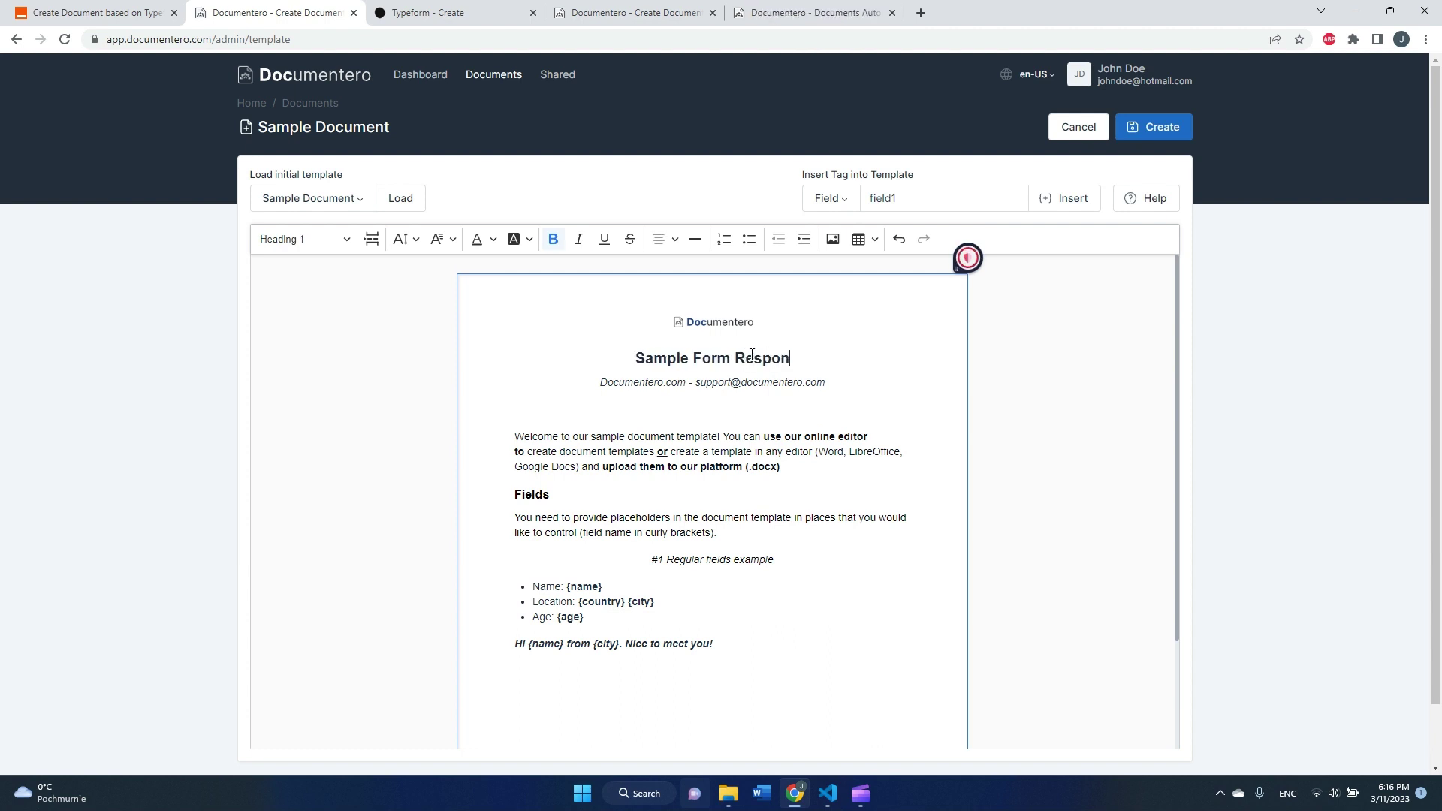
pyautogui.write('se')
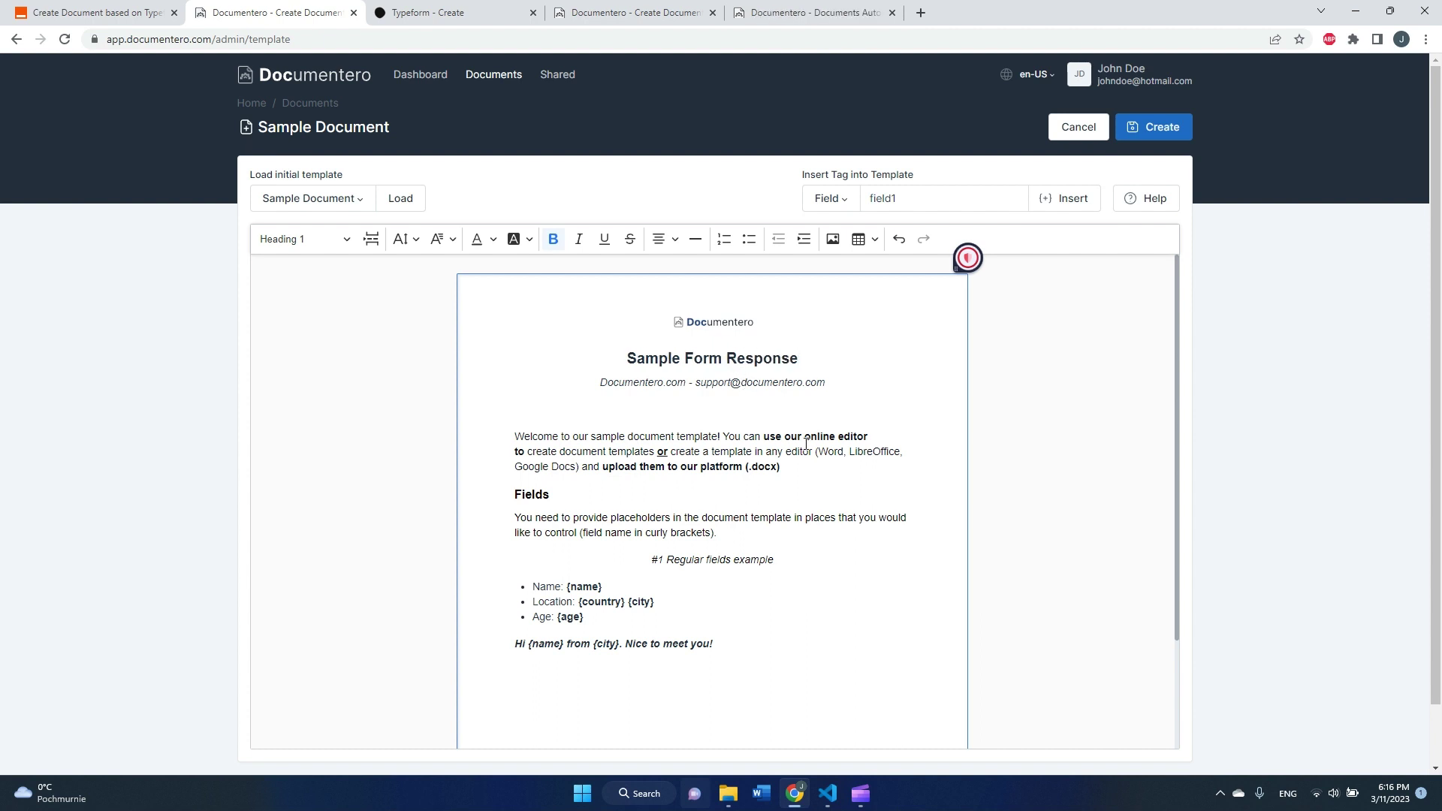
pyautogui.click(713, 323)
# - Adjust the {name}, {country}, {city}, {age} placeholder list and the Hi {name} greeting line
pyautogui.click(585, 601)
pyautogui.moveTo(589, 622); pyautogui.dragTo(557, 618)
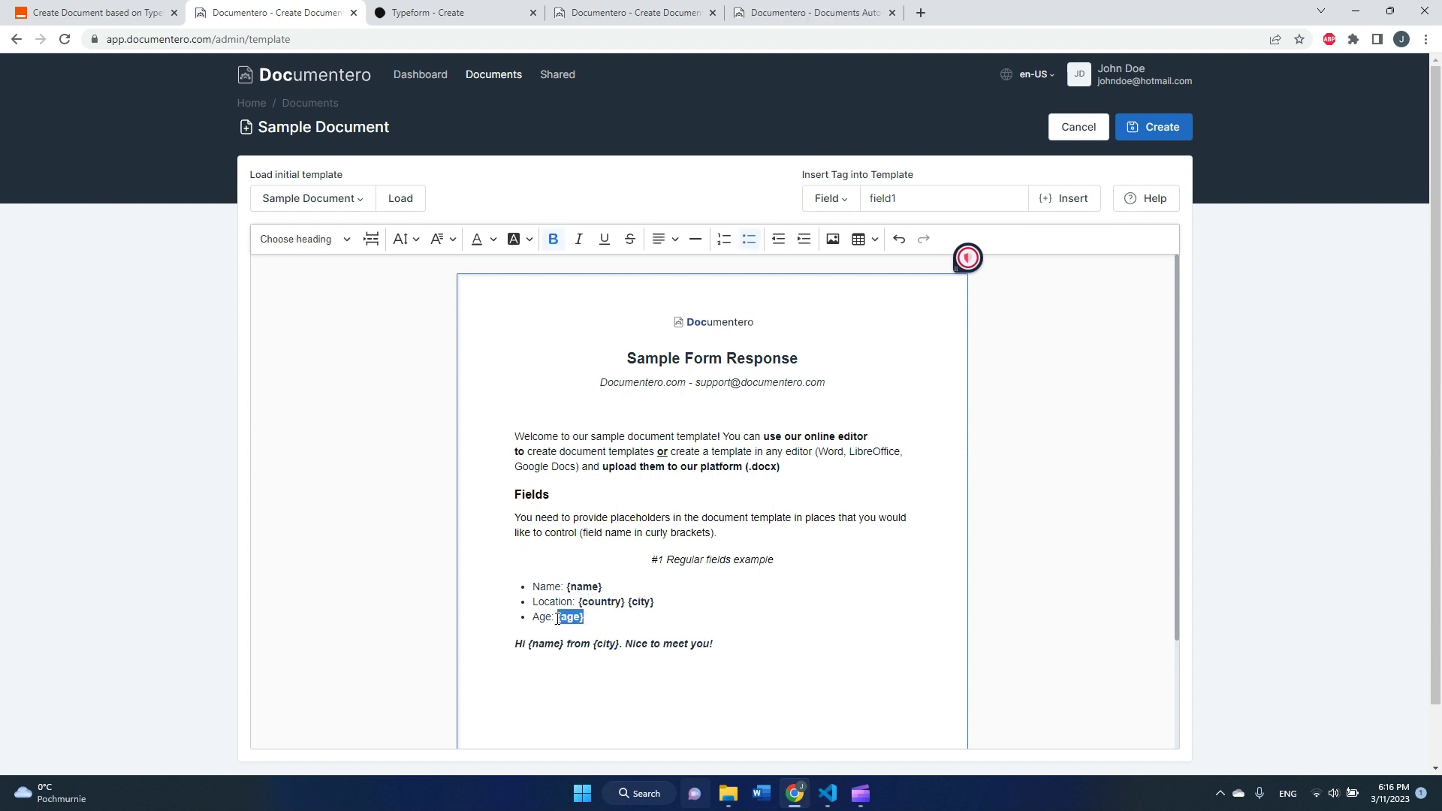
pyautogui.click(557, 619)
pyautogui.moveTo(518, 648); pyautogui.dragTo(718, 647)
pyautogui.click(1191, 327)
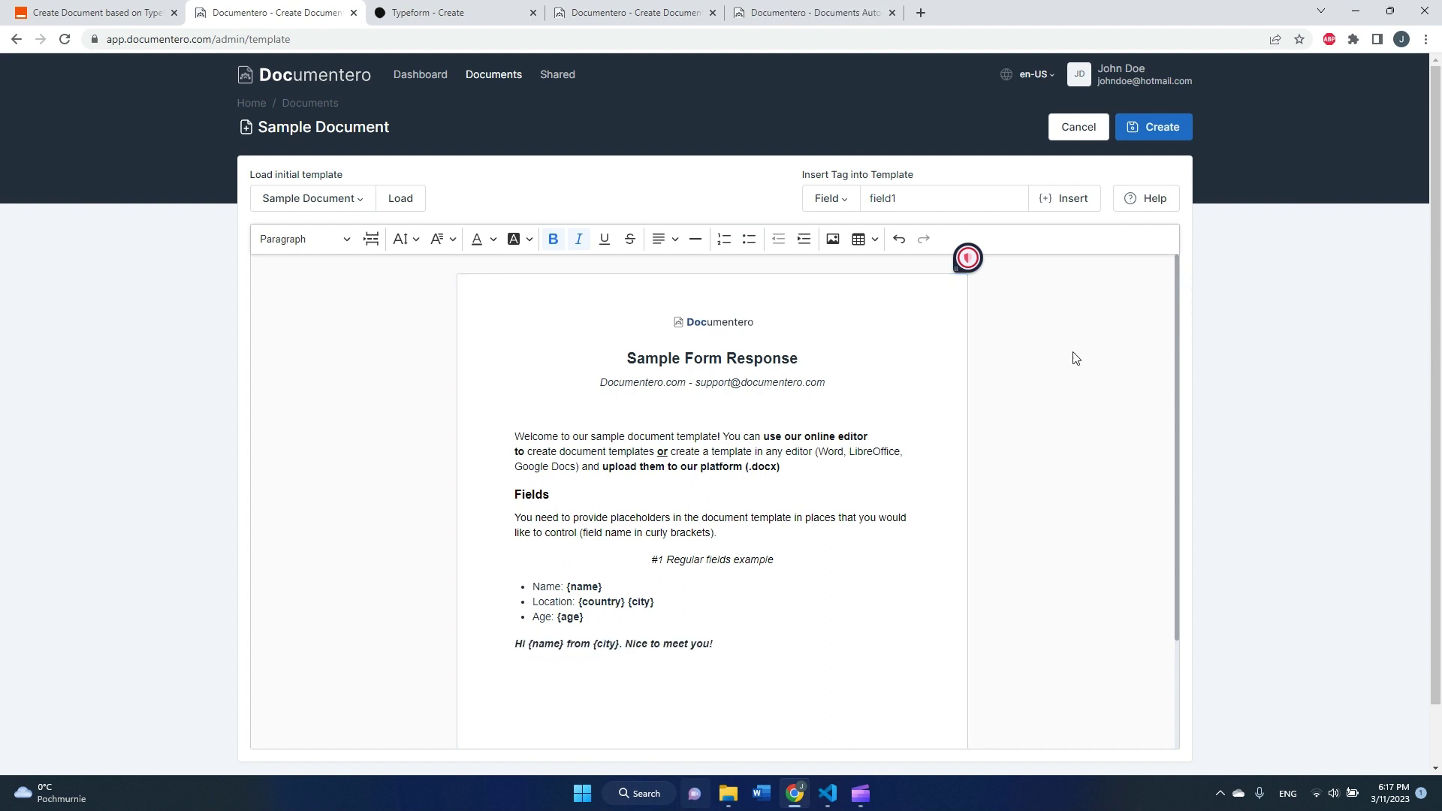
# - Save the finished Documentero template under the name 'Sample Form Response'
pyautogui.click(1163, 128)
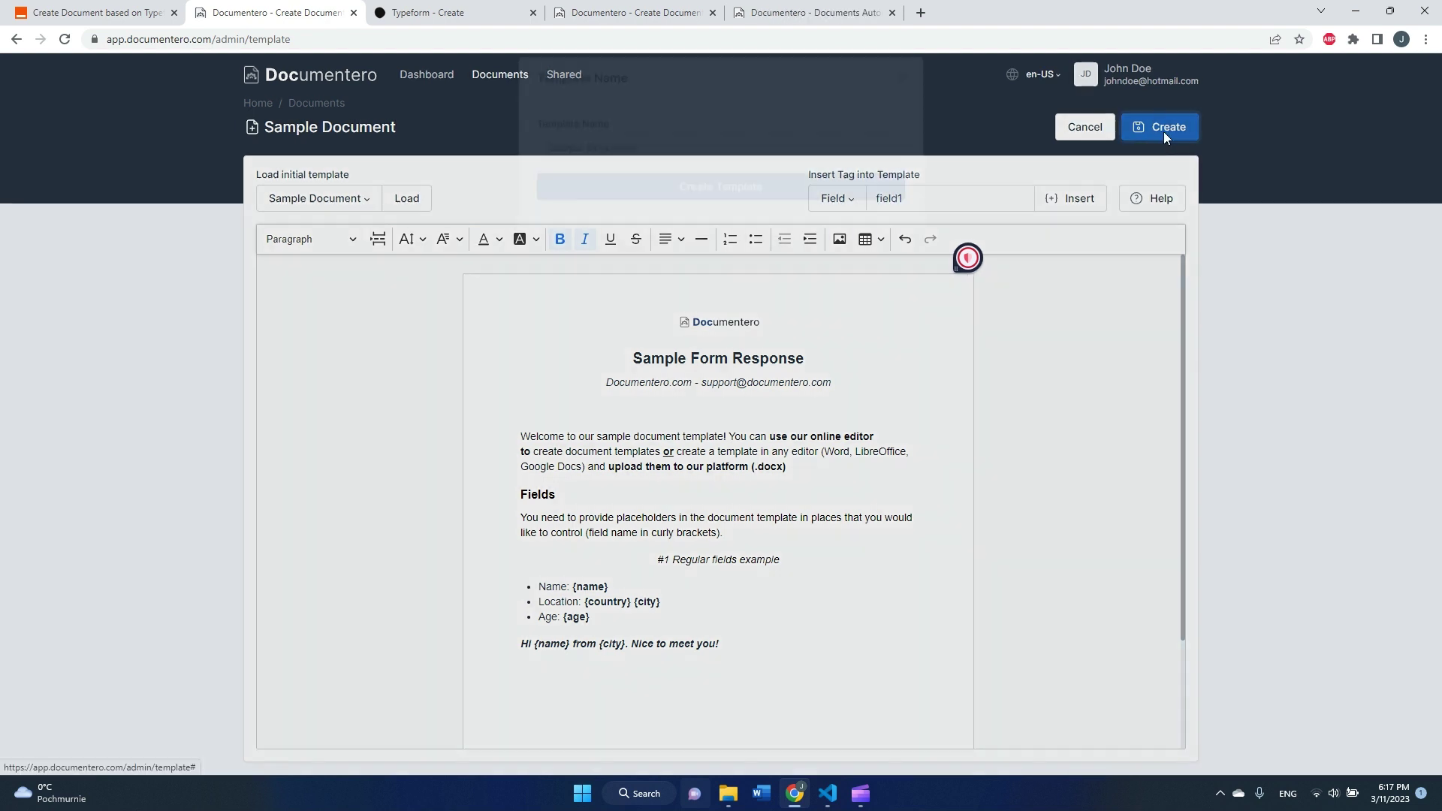
pyautogui.hotkey('ctrl', 'shift', 'Left')
pyautogui.hotkey('ctrl', 'shift', 'Left')
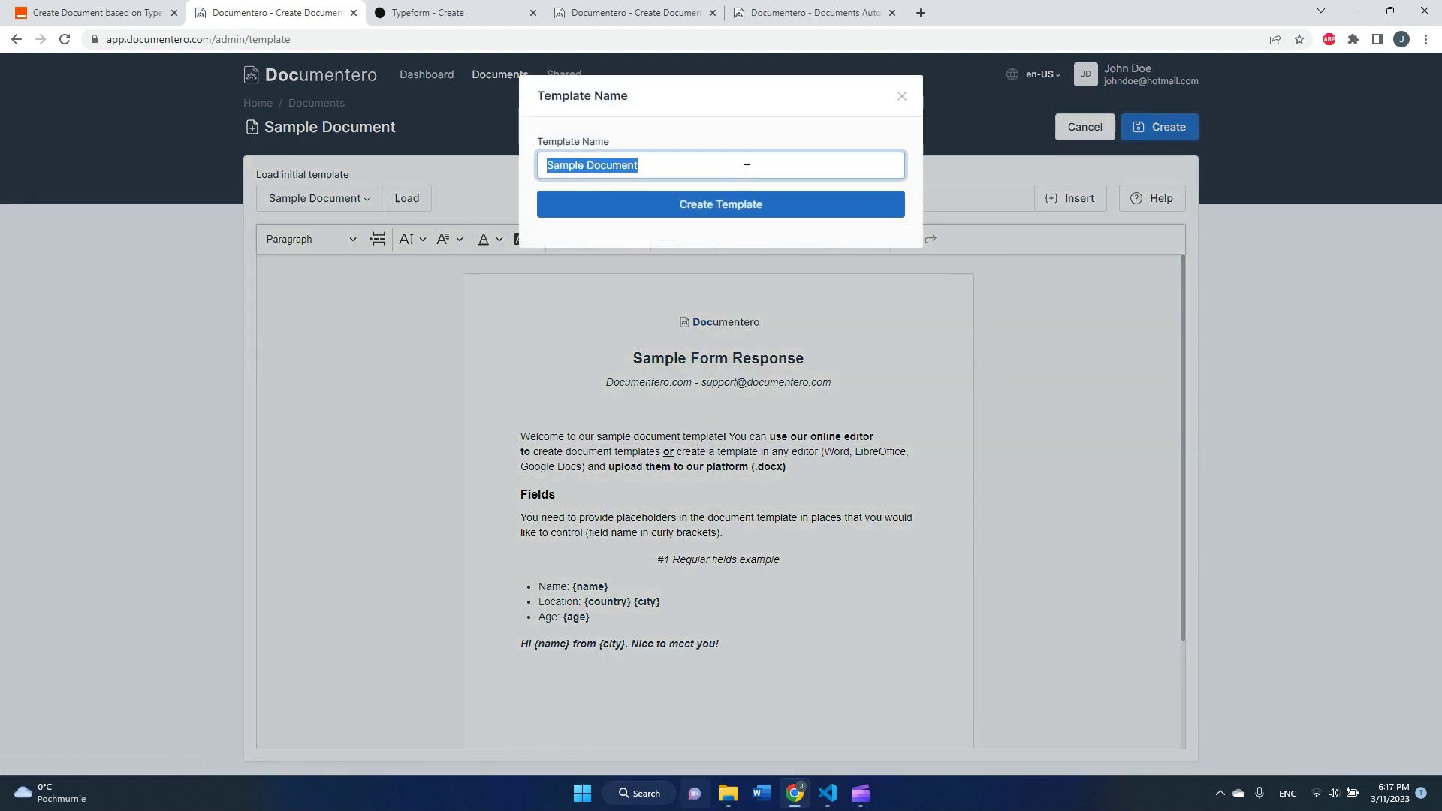
pyautogui.write('Sample ')
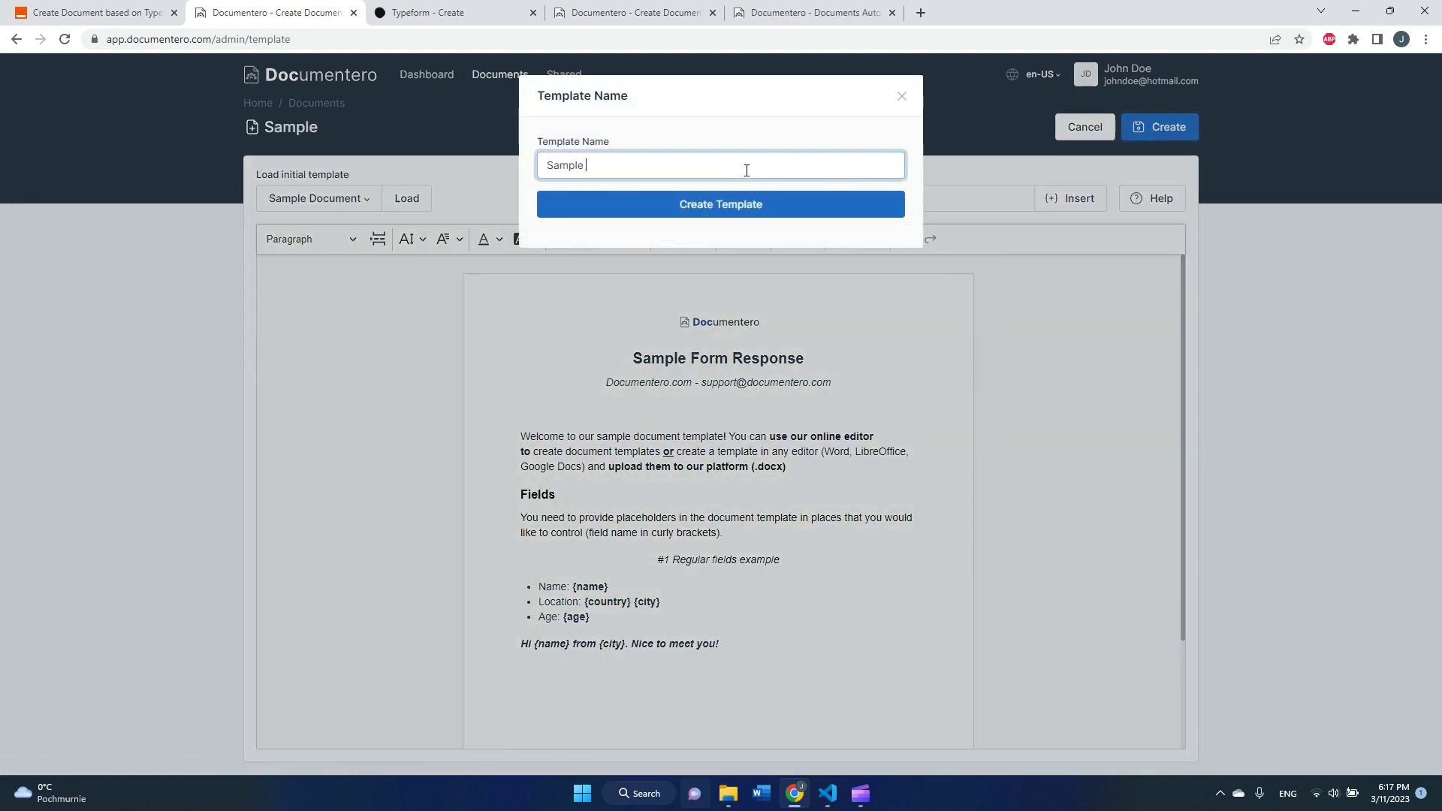
pyautogui.write('Form Response')
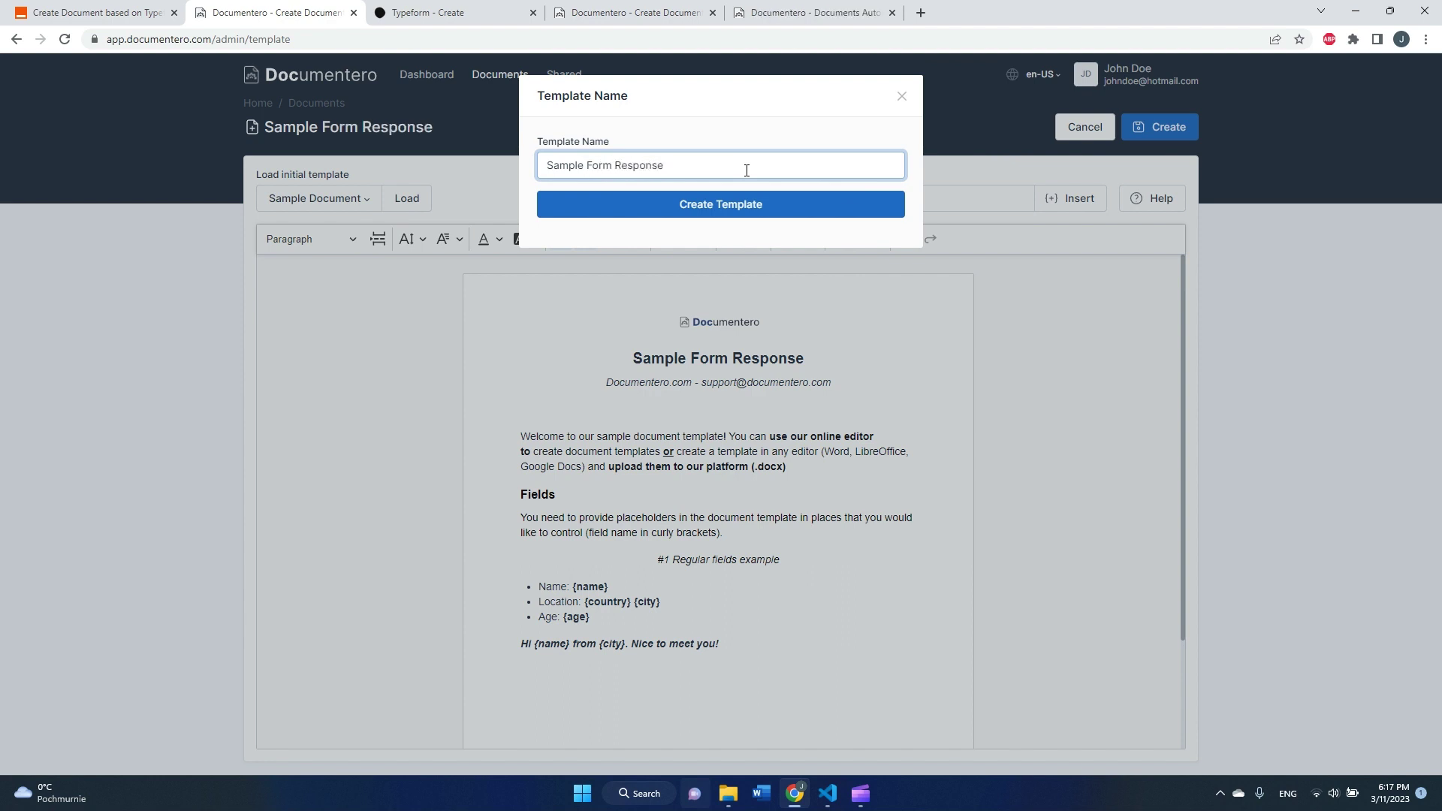
pyautogui.click(755, 213)
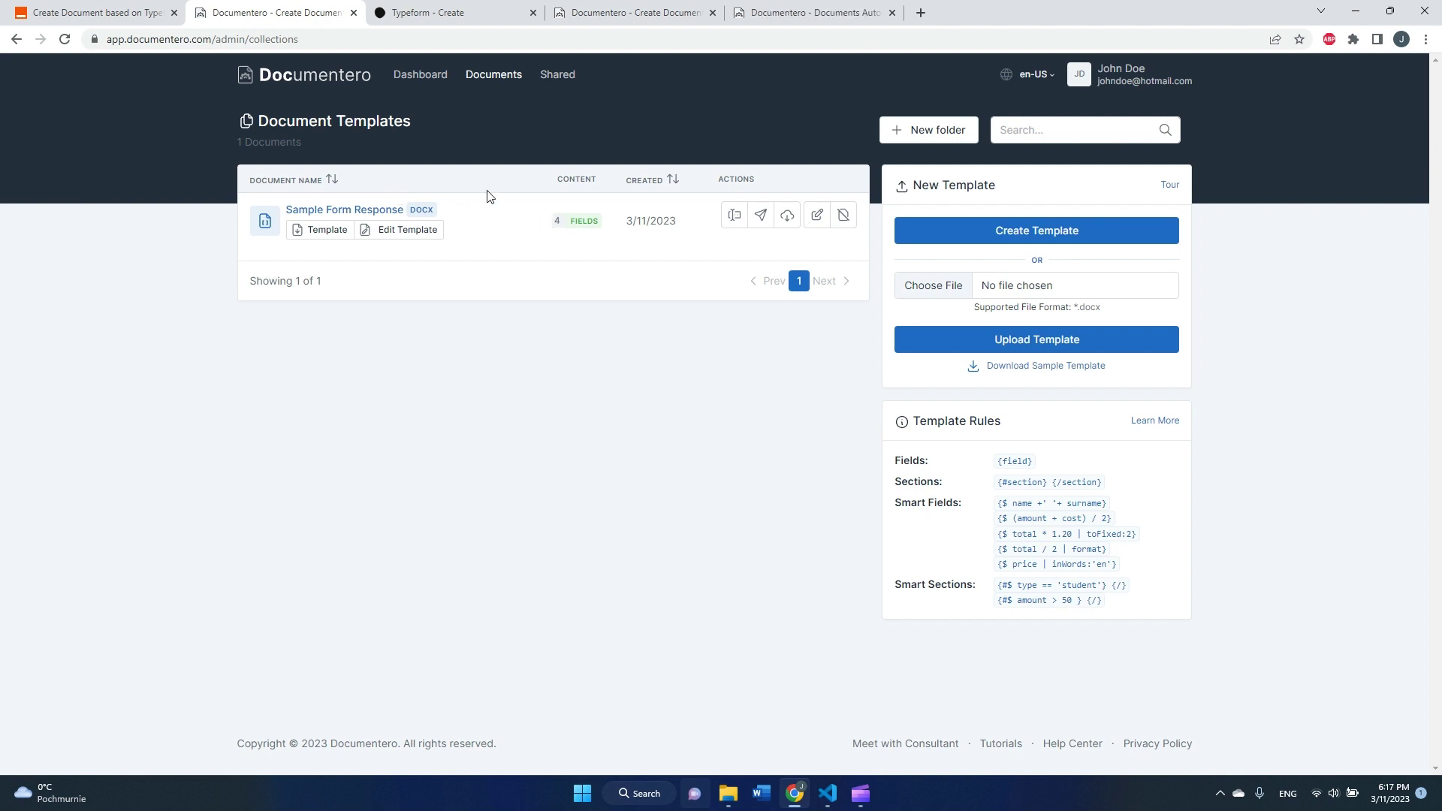
# - Refresh the Documentero action fields and select the Sample Form Response document template
pyautogui.click(57, 21)
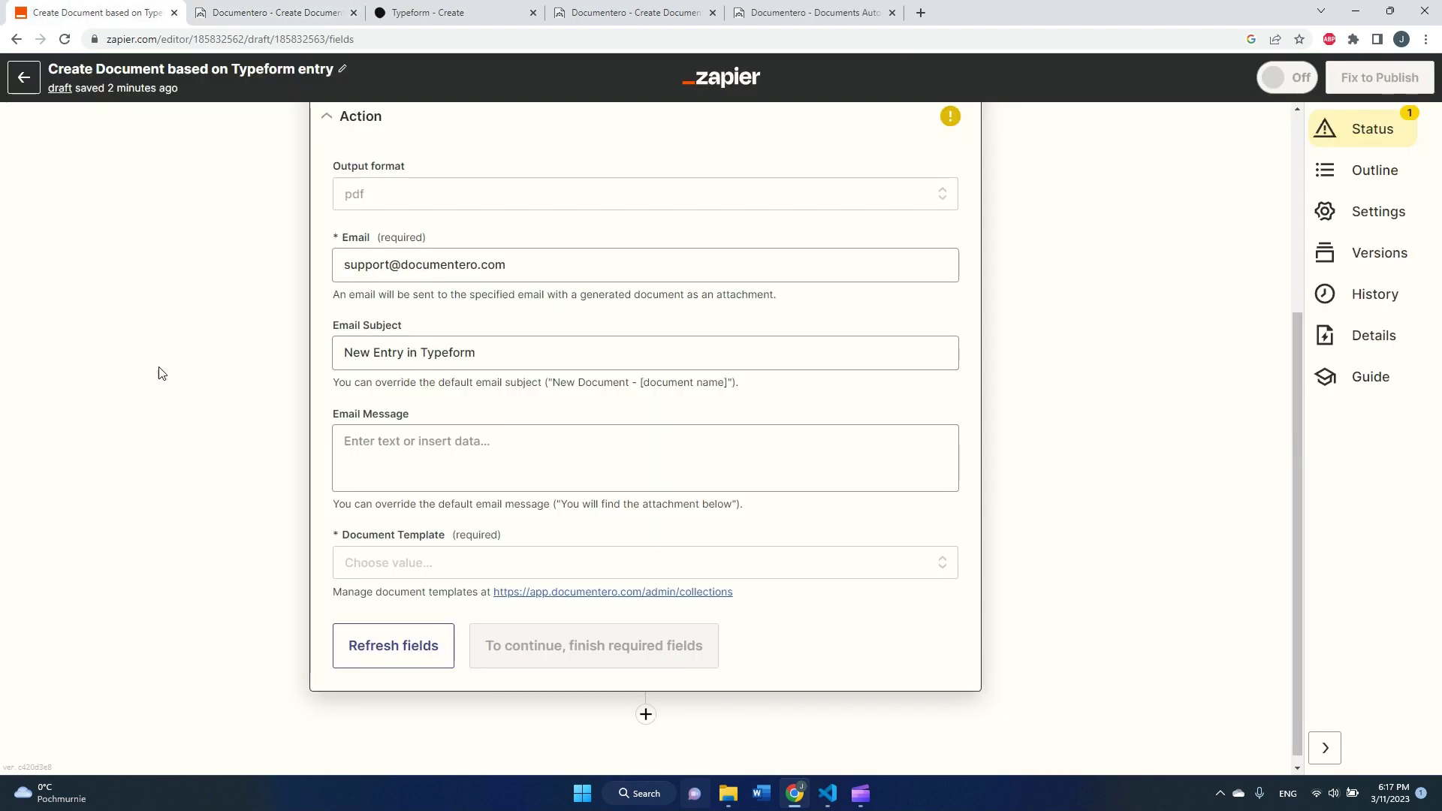
pyautogui.click(367, 659)
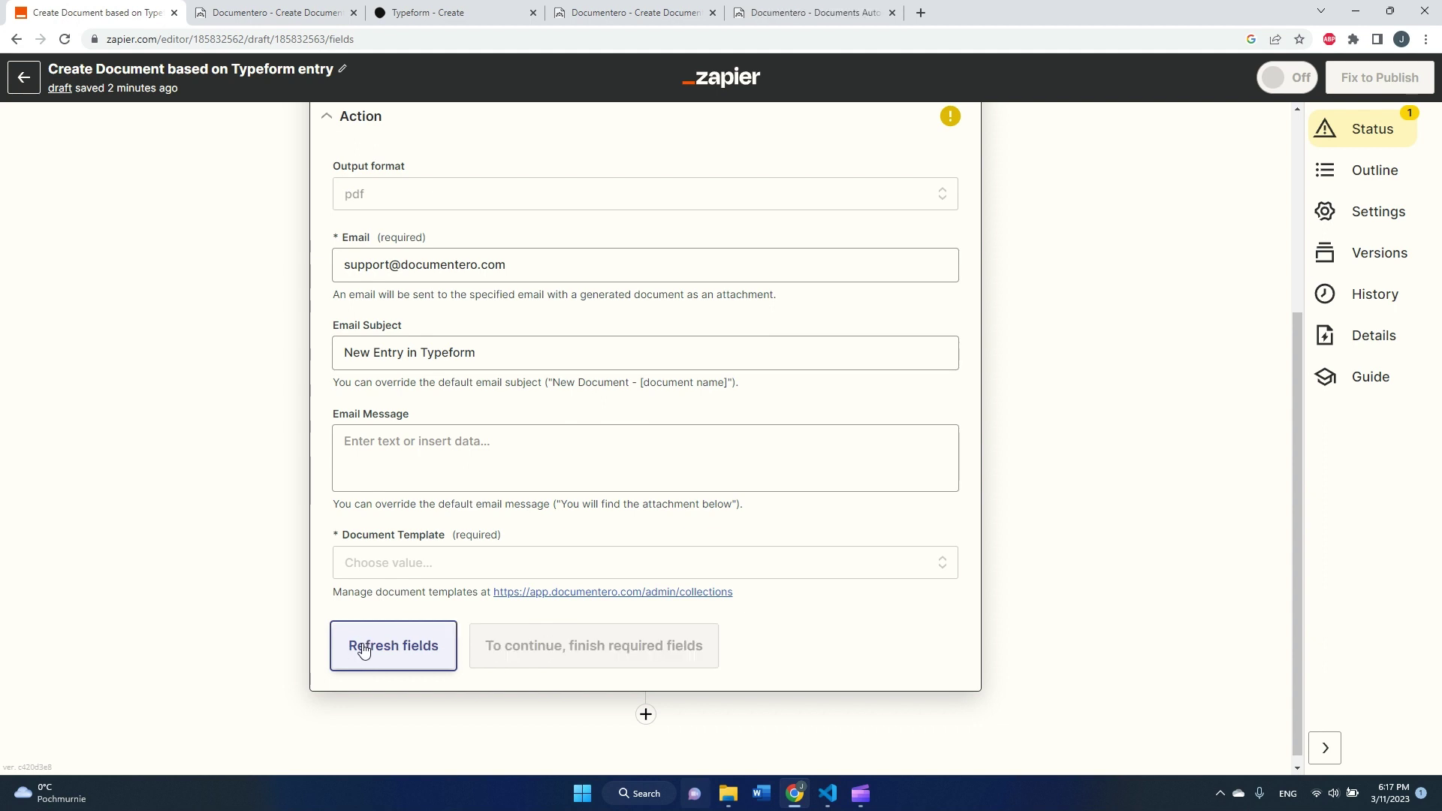
pyautogui.click(373, 574)
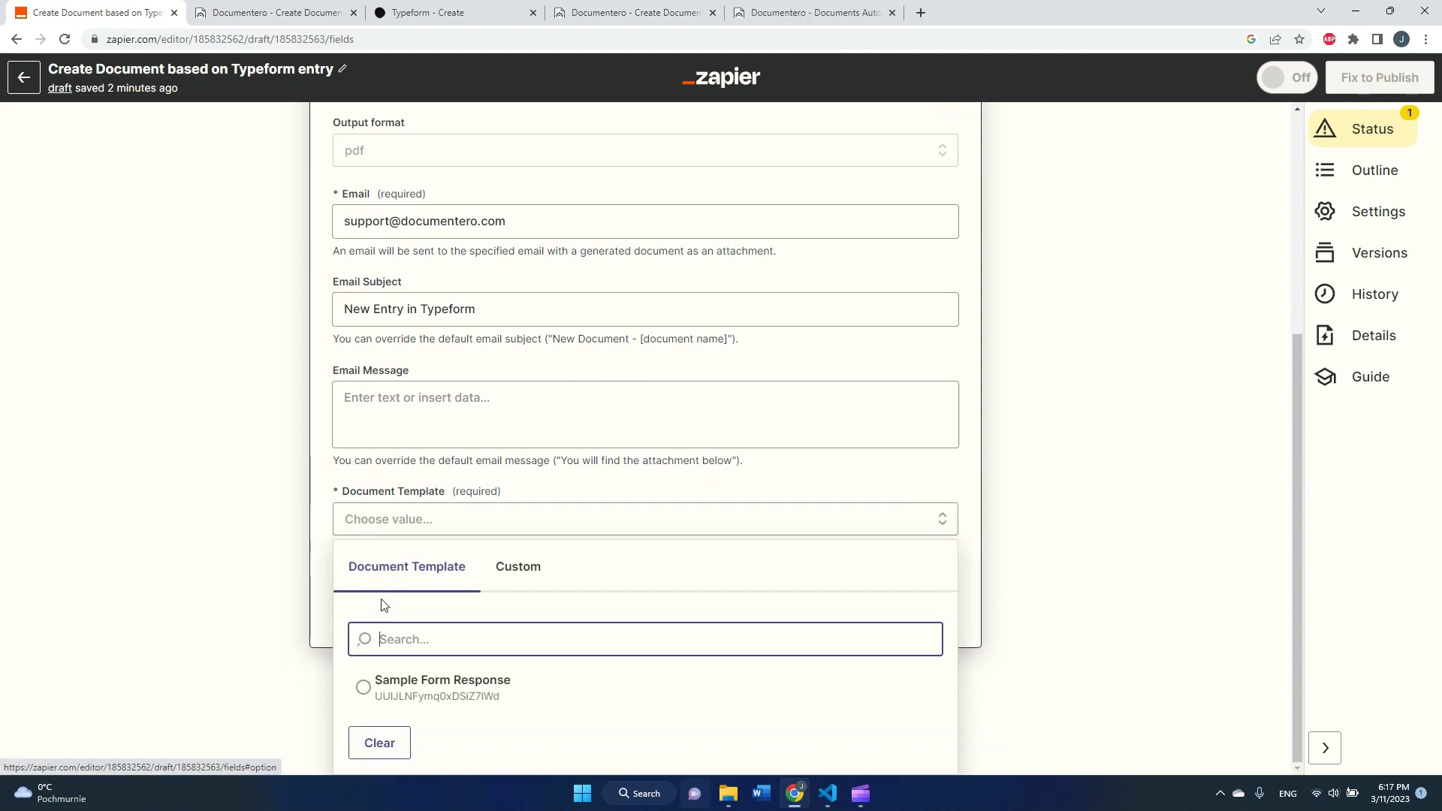
pyautogui.click(420, 696)
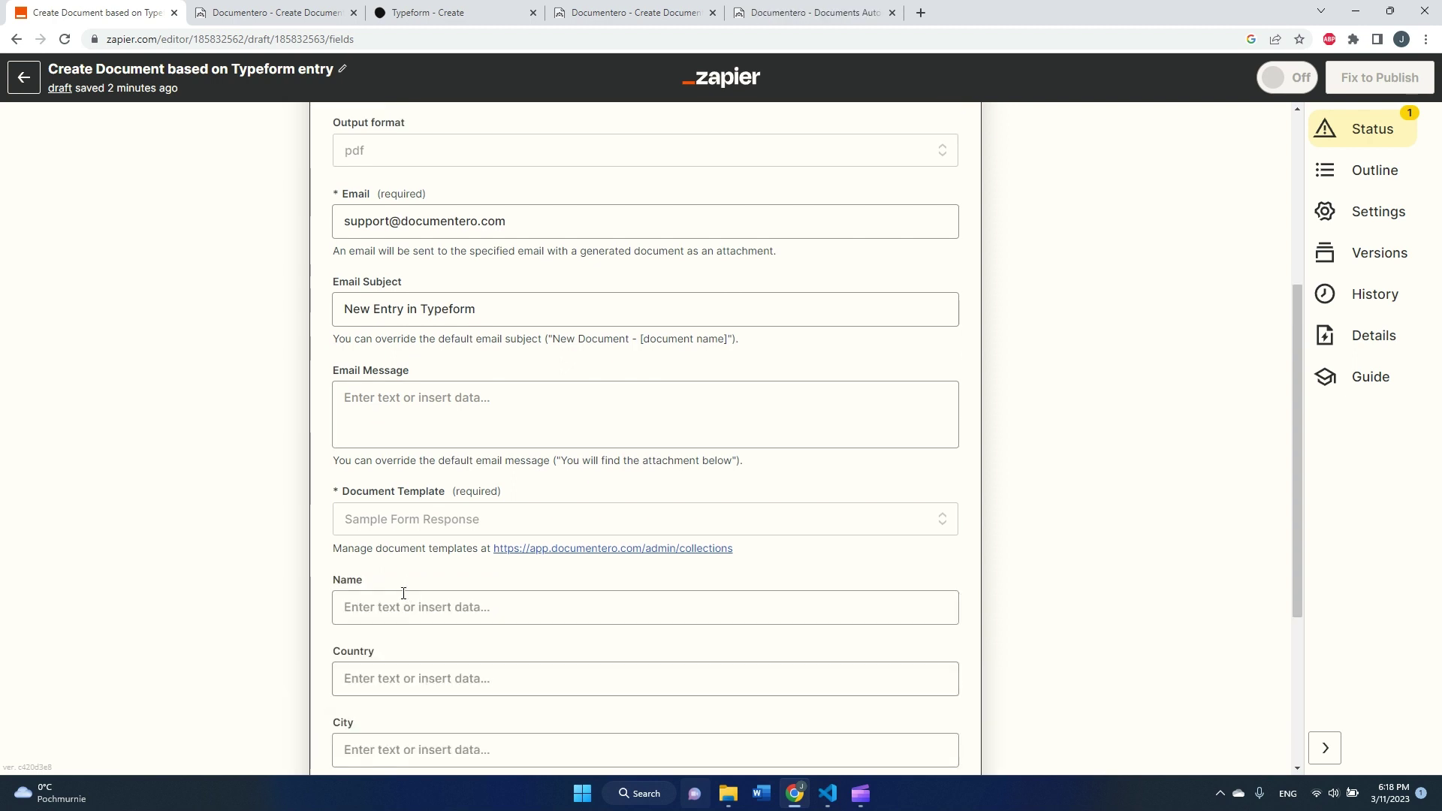
pyautogui.scroll(-4, 403, 589)
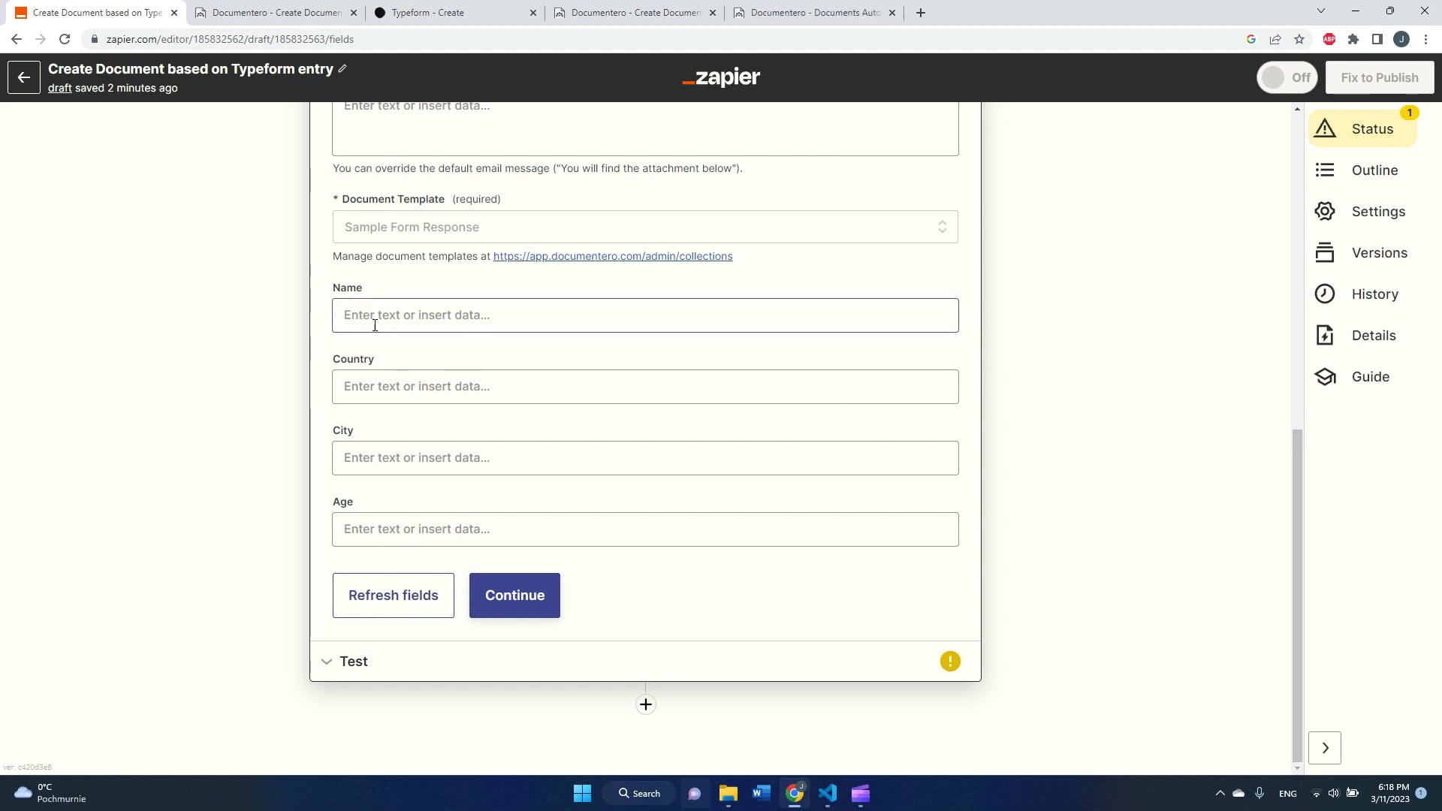
# - Map the Typeform what's-your-name answer into the Name field
pyautogui.click(375, 319)
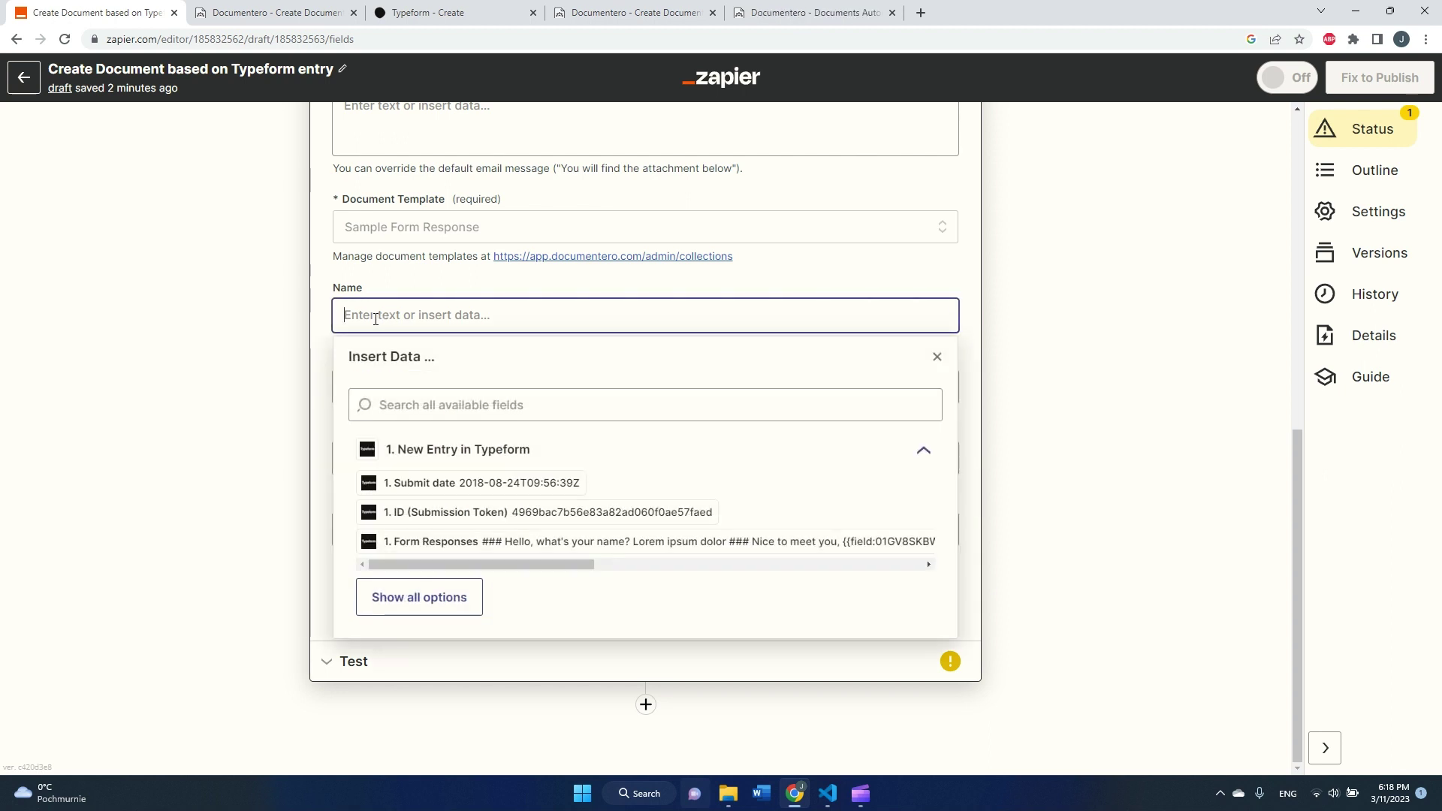
pyautogui.click(393, 295)
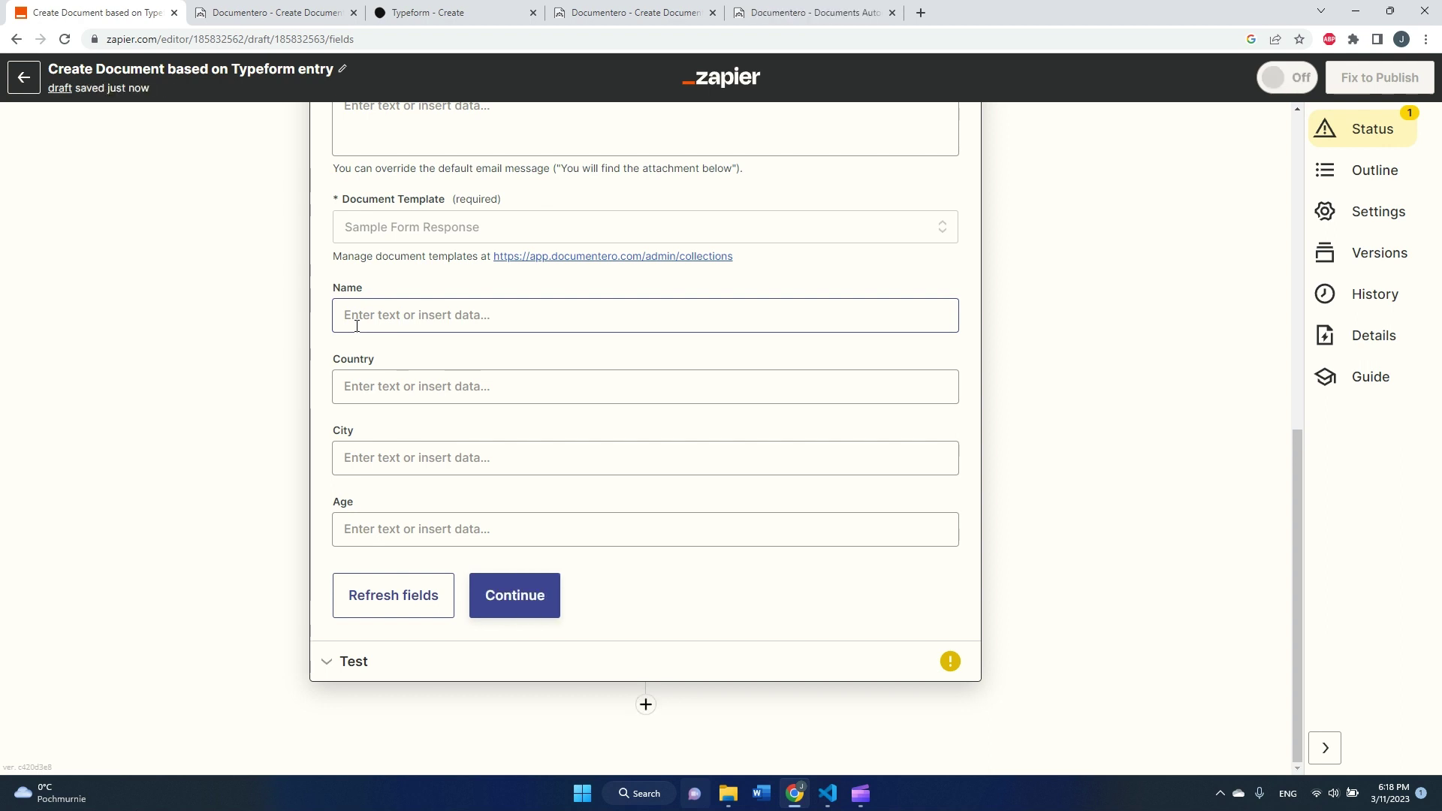
pyautogui.click(356, 319)
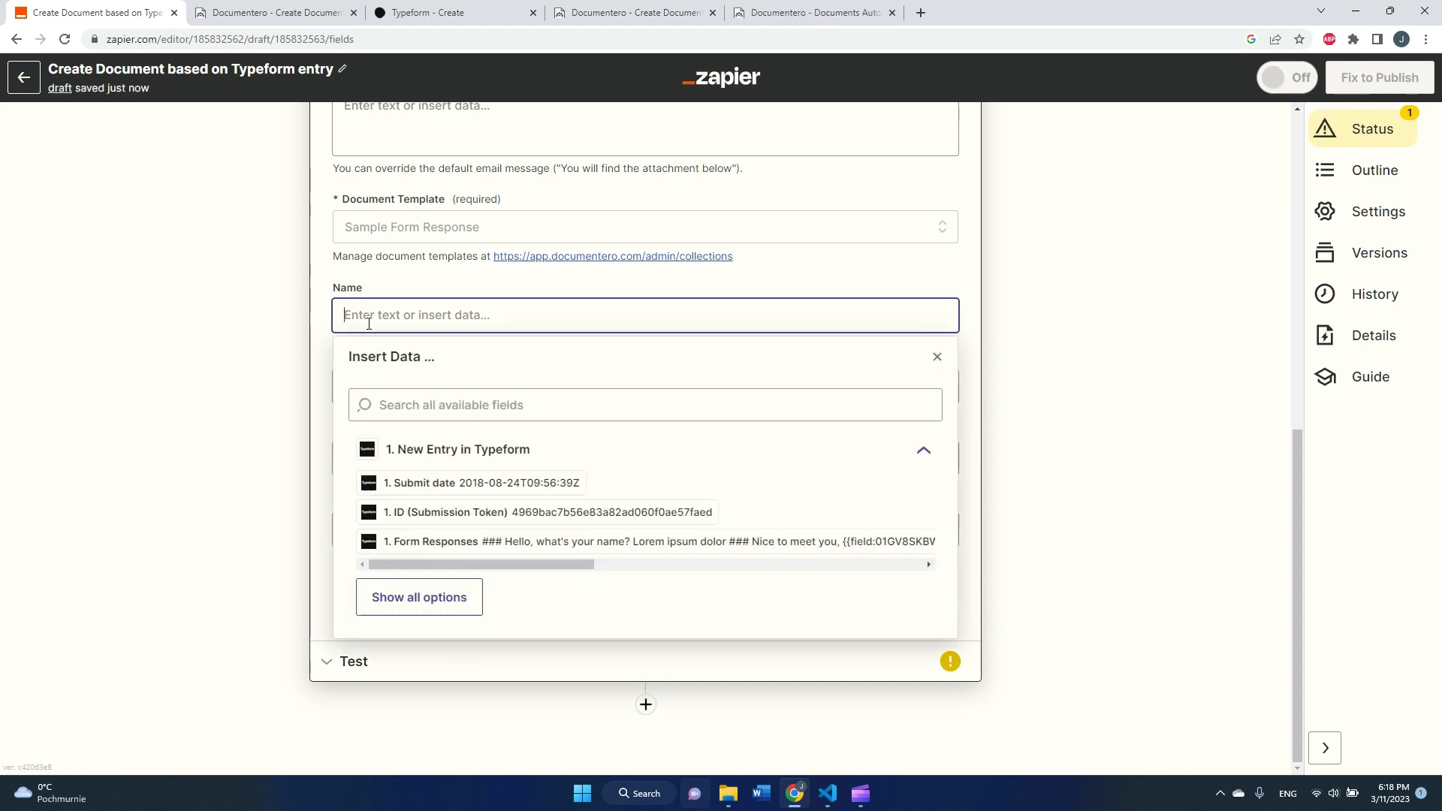
pyautogui.click(415, 596)
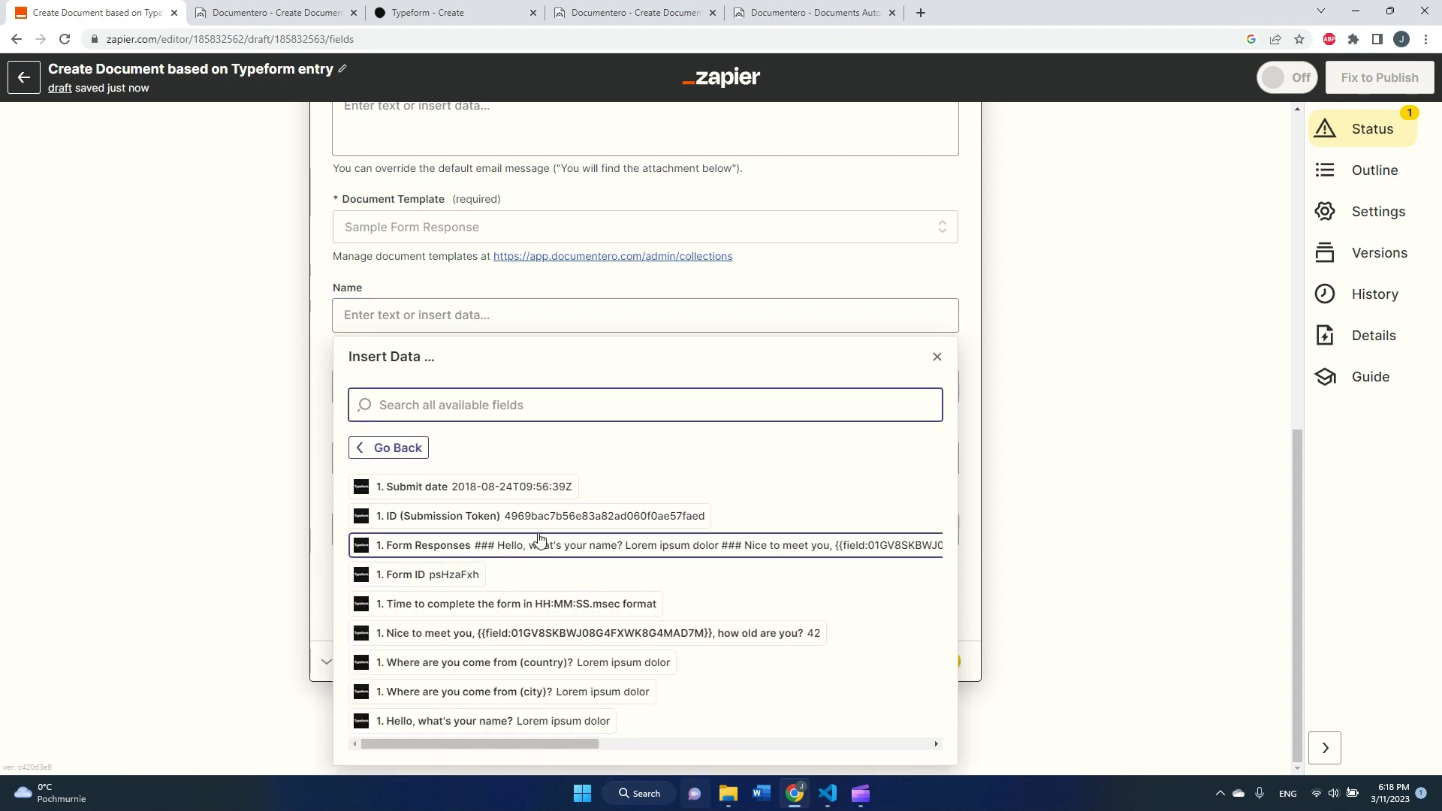
pyautogui.click(486, 723)
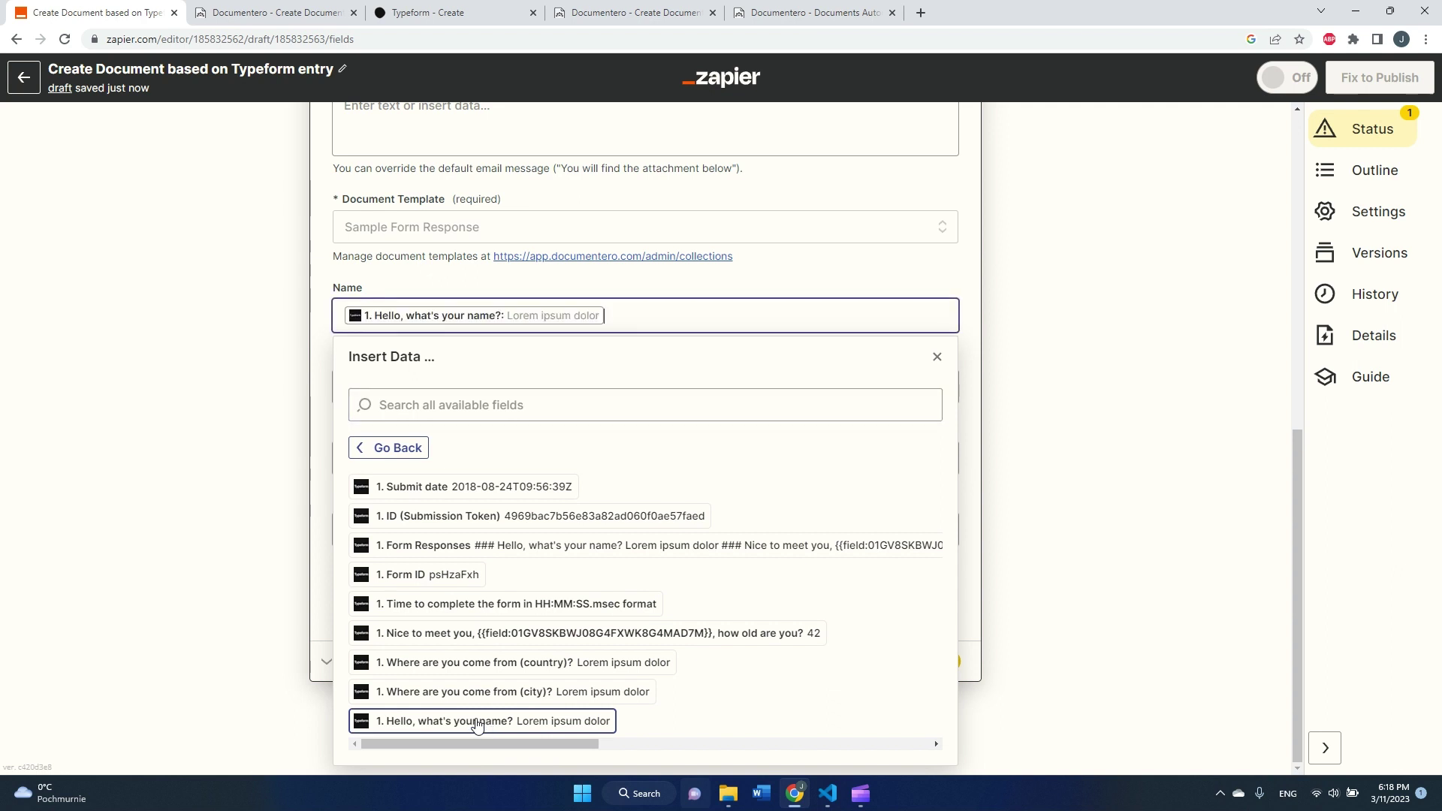
pyautogui.click(229, 309)
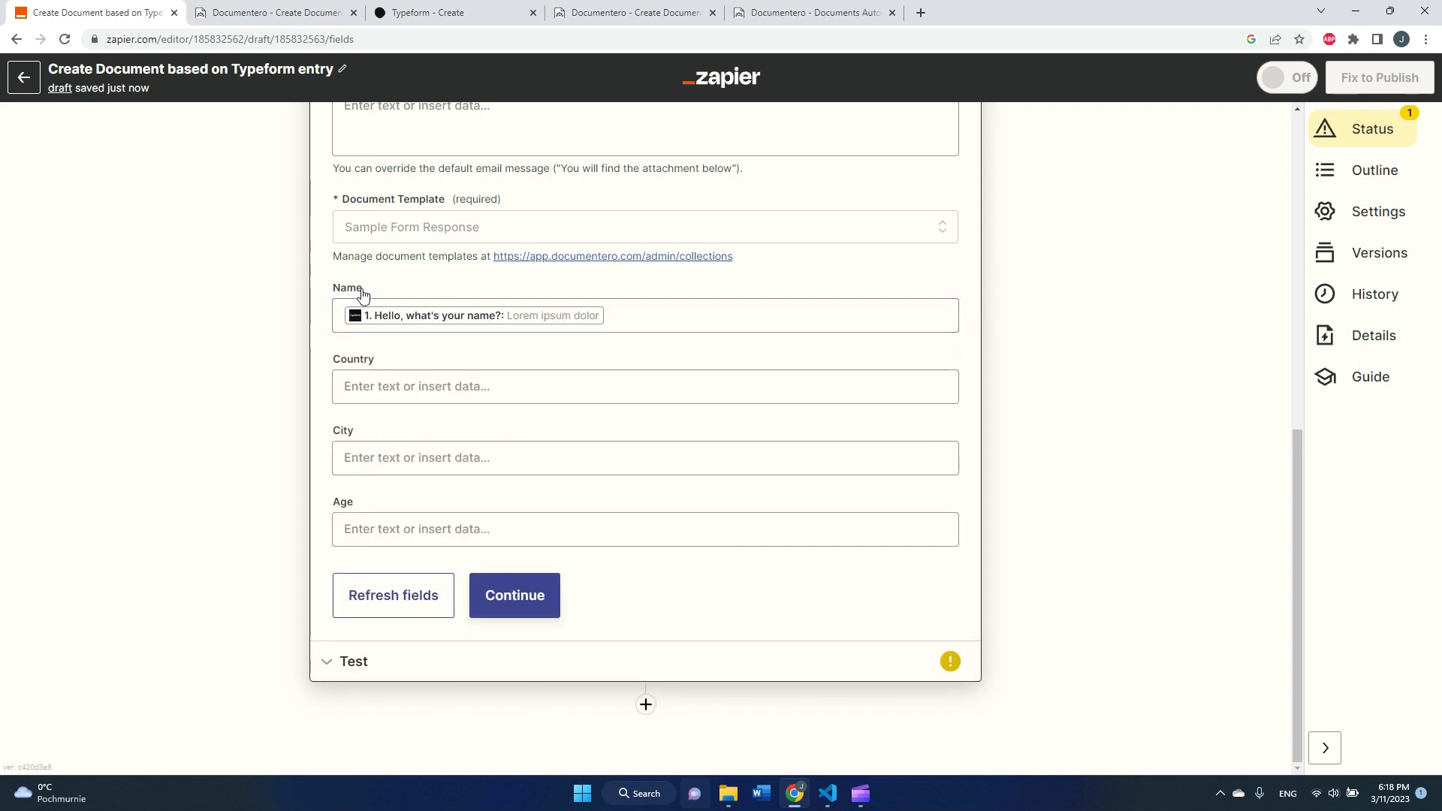
# - Map the Typeform country and city answers into the Country and City fields
pyautogui.click(417, 386)
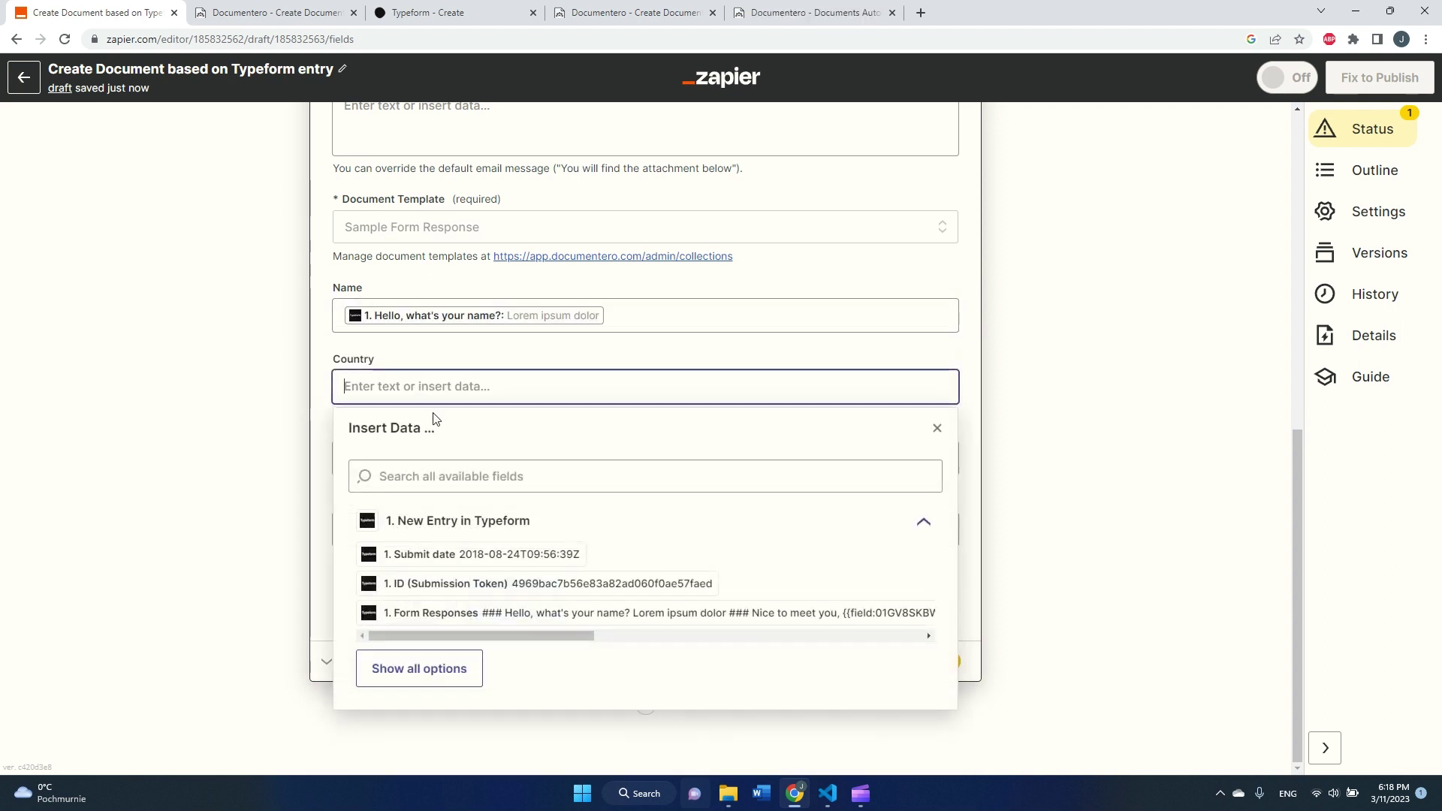
pyautogui.click(466, 657)
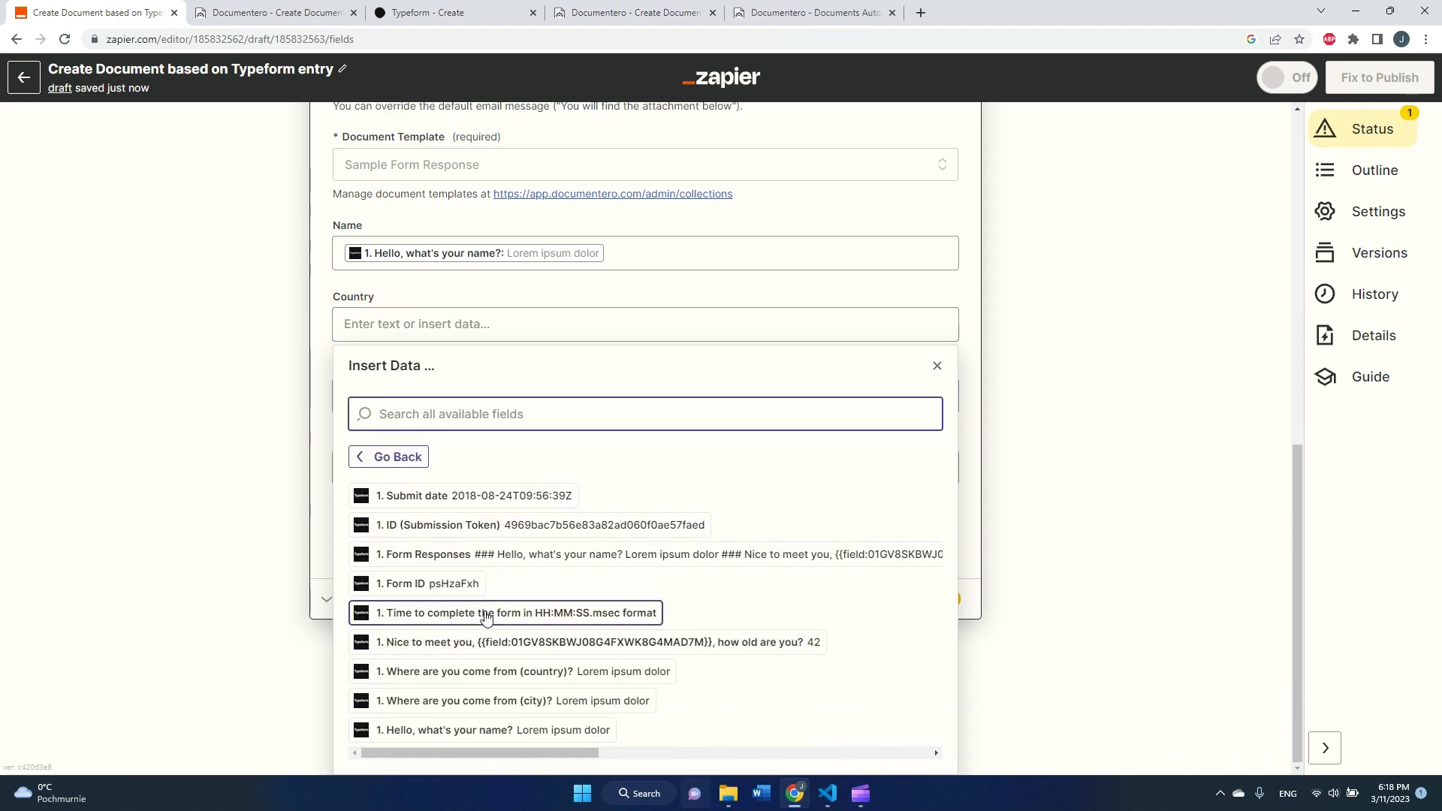
pyautogui.click(497, 672)
pyautogui.click(254, 386)
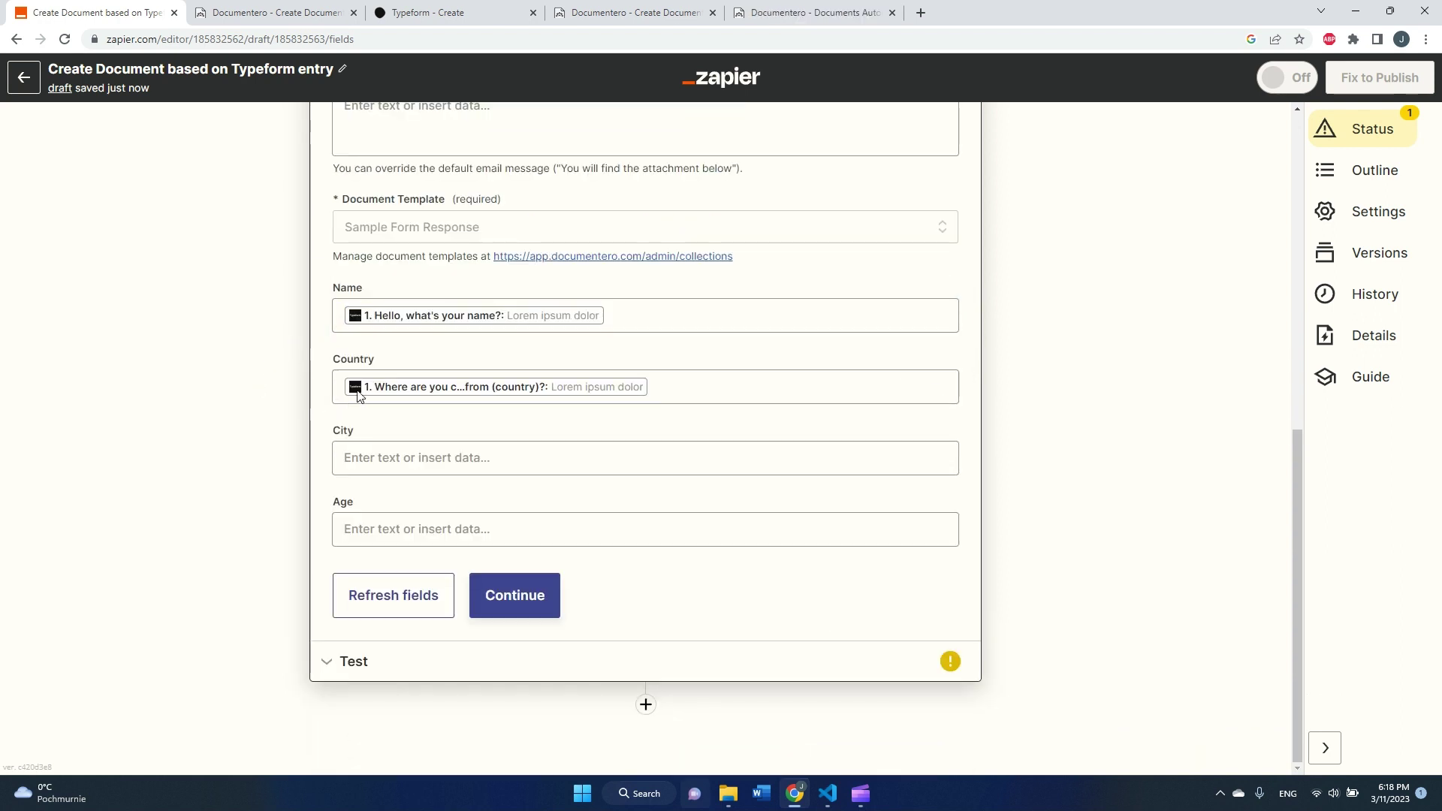
pyautogui.click(394, 470)
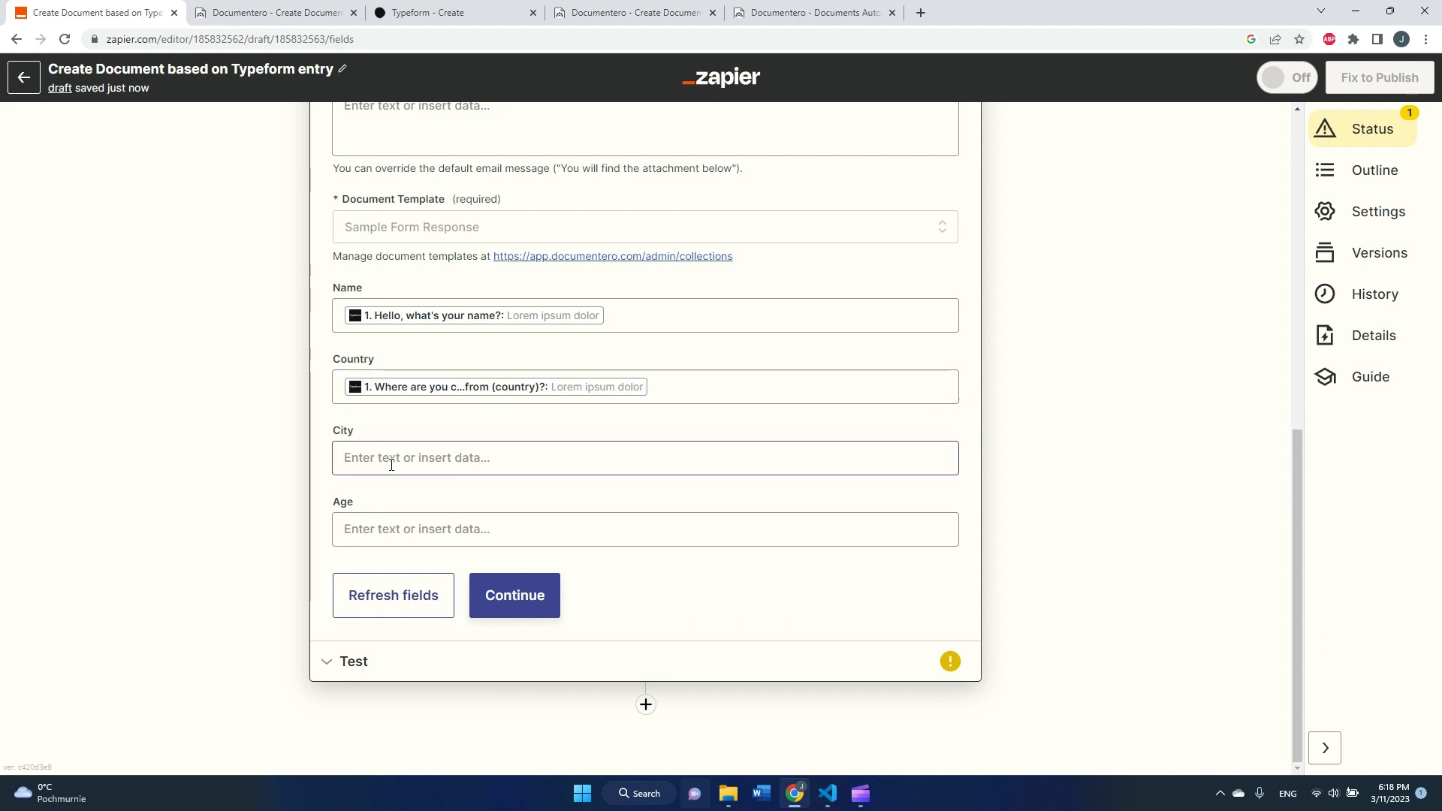
pyautogui.click(451, 743)
pyautogui.scroll(-2, 496, 684)
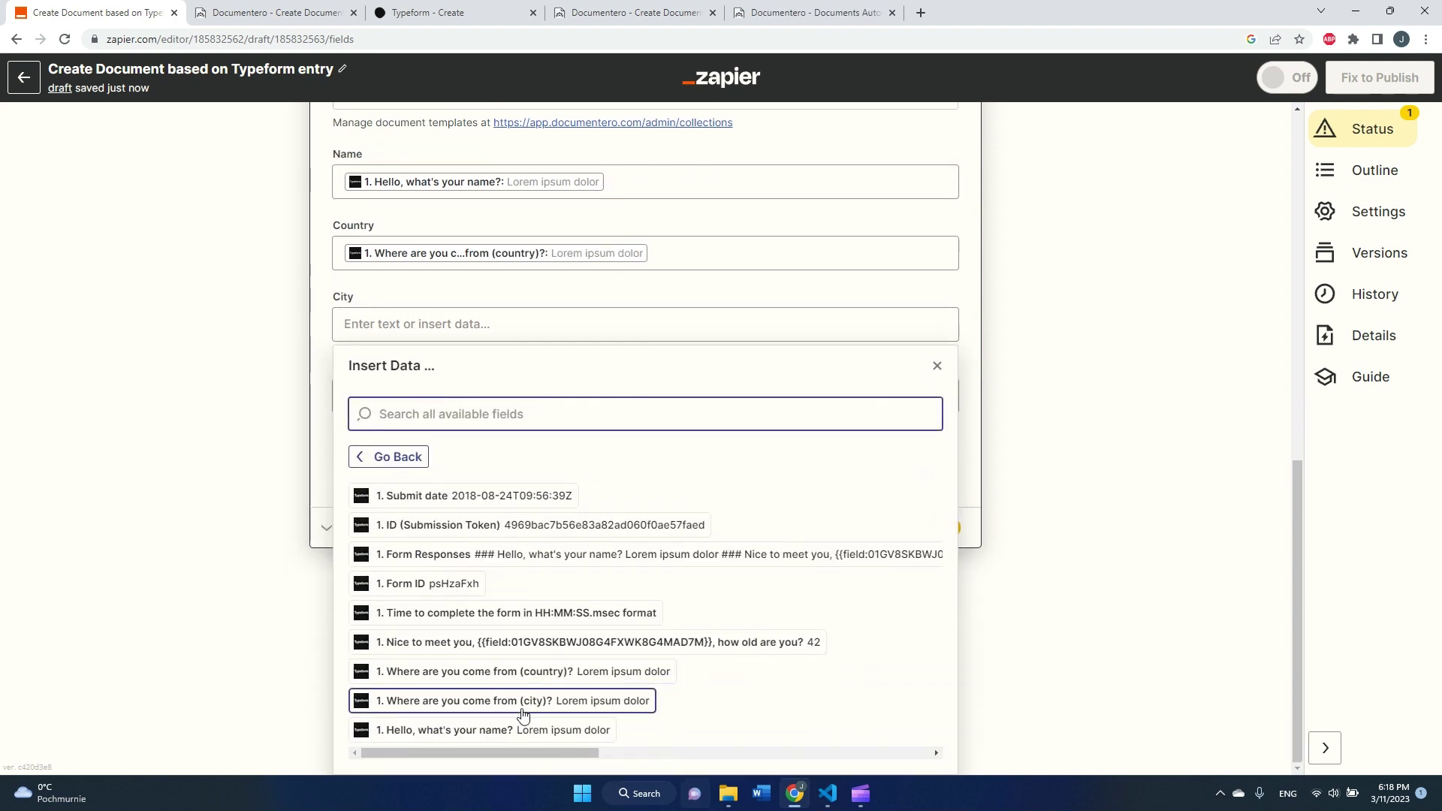
pyautogui.click(524, 706)
pyautogui.click(283, 373)
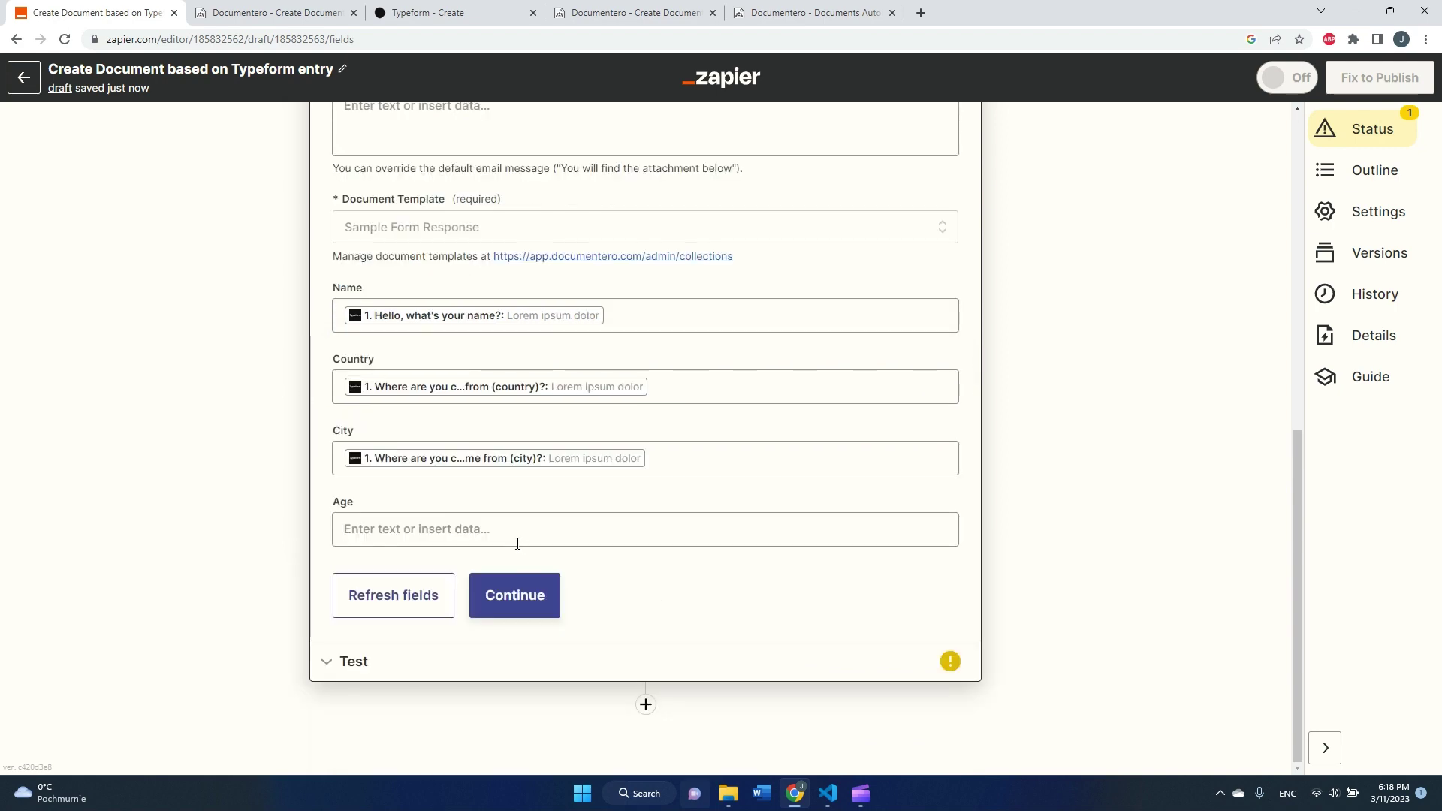
# - Map the Typeform 'how old are you?' answer into the Age field
pyautogui.click(523, 533)
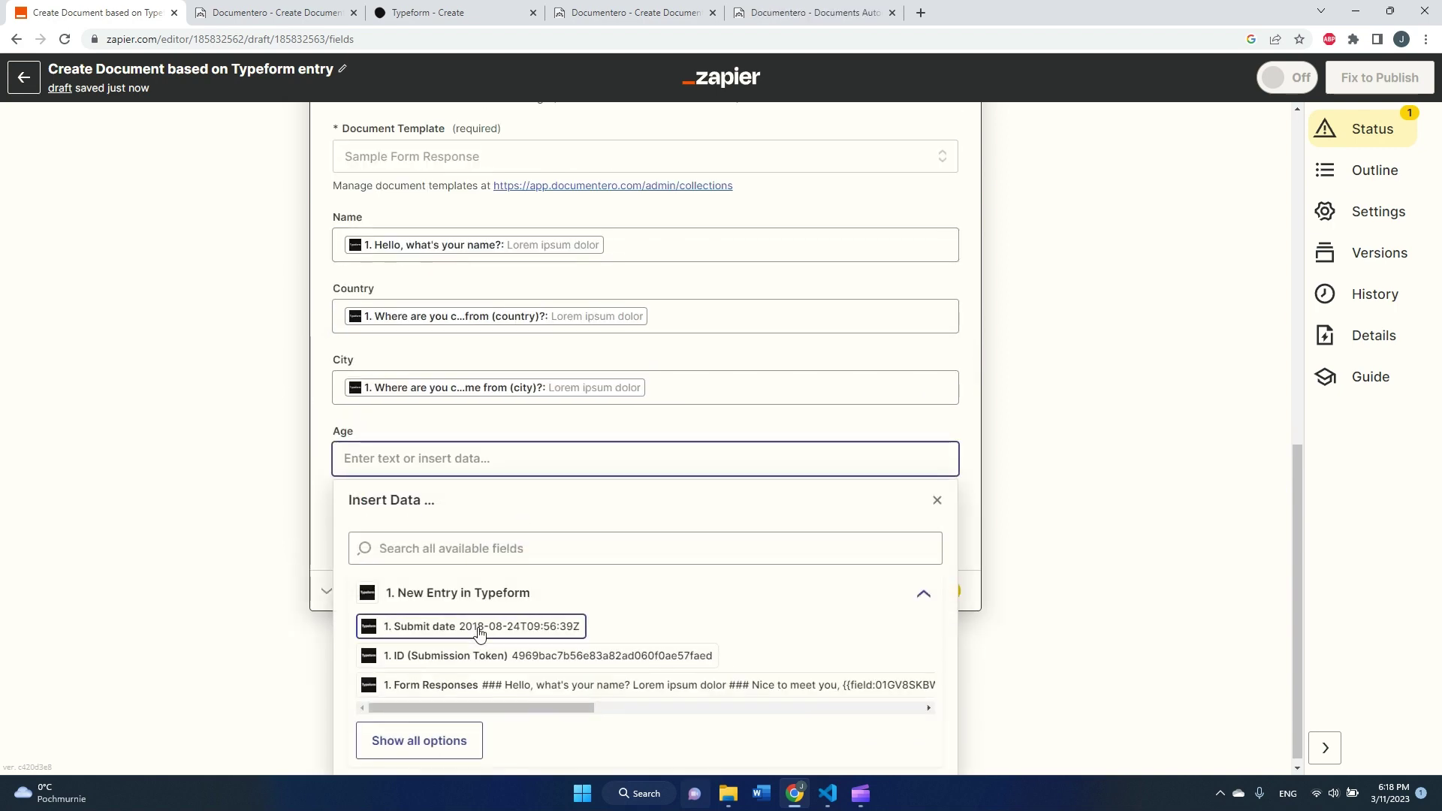
pyautogui.click(463, 729)
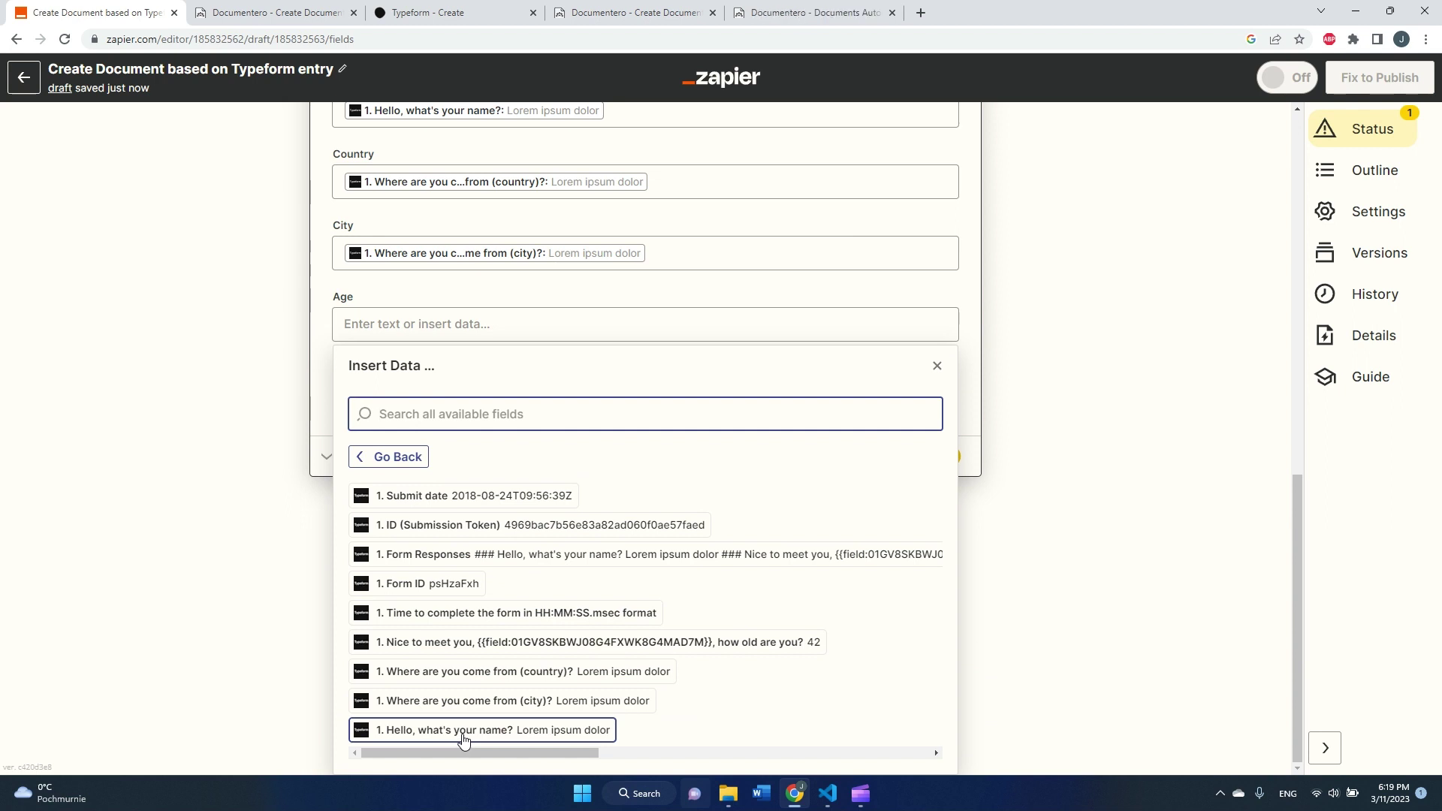
pyautogui.click(291, 658)
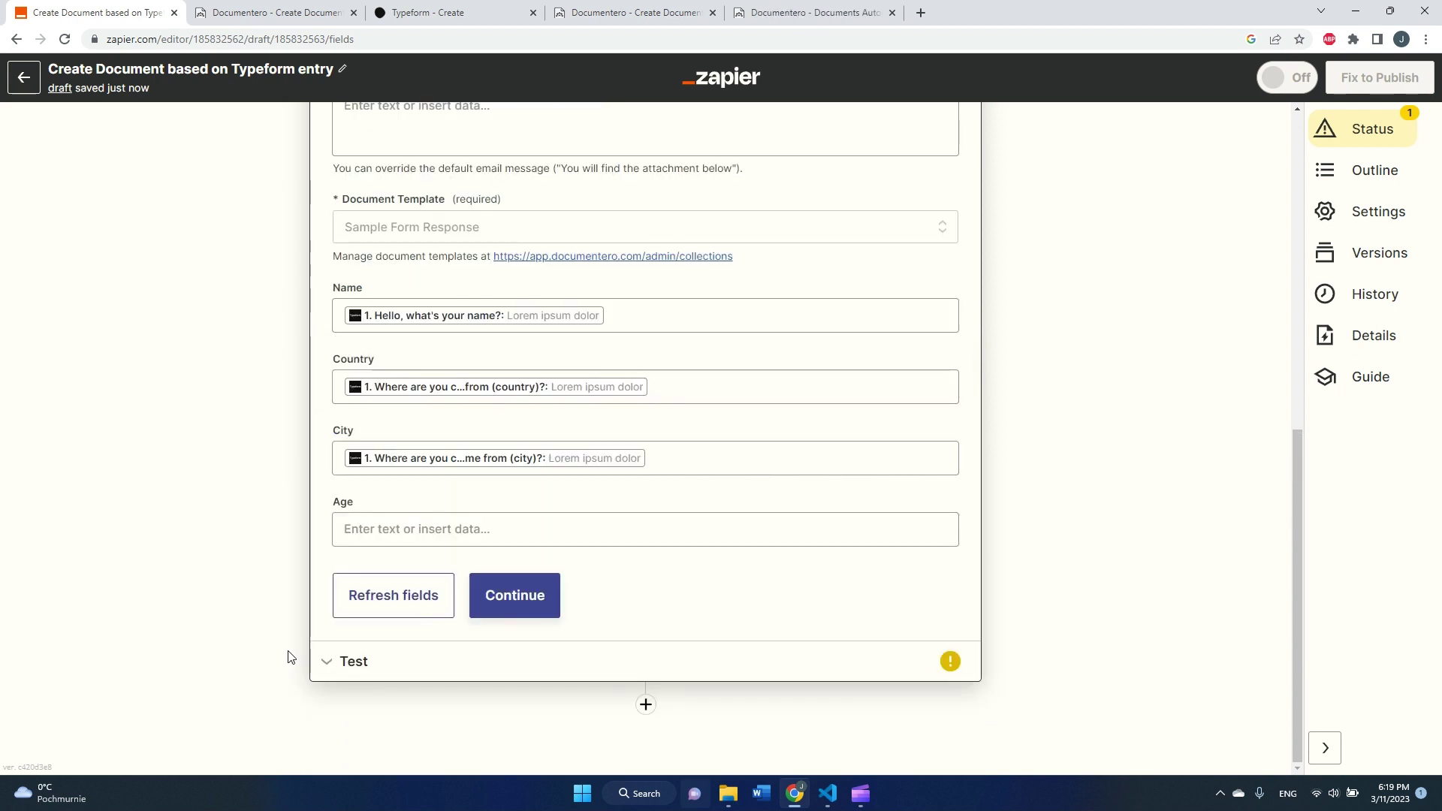
pyautogui.click(398, 12)
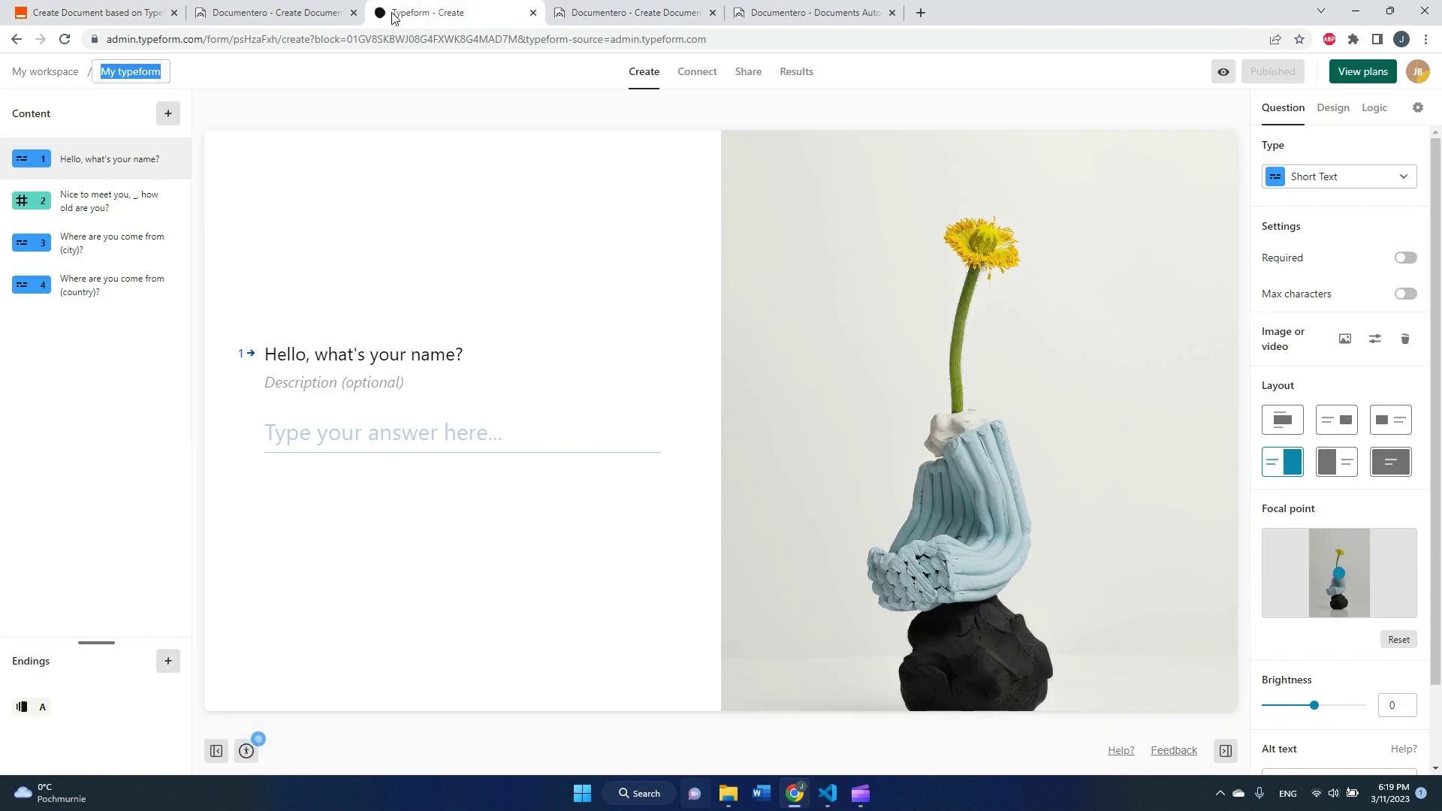
pyautogui.click(119, 12)
pyautogui.click(408, 518)
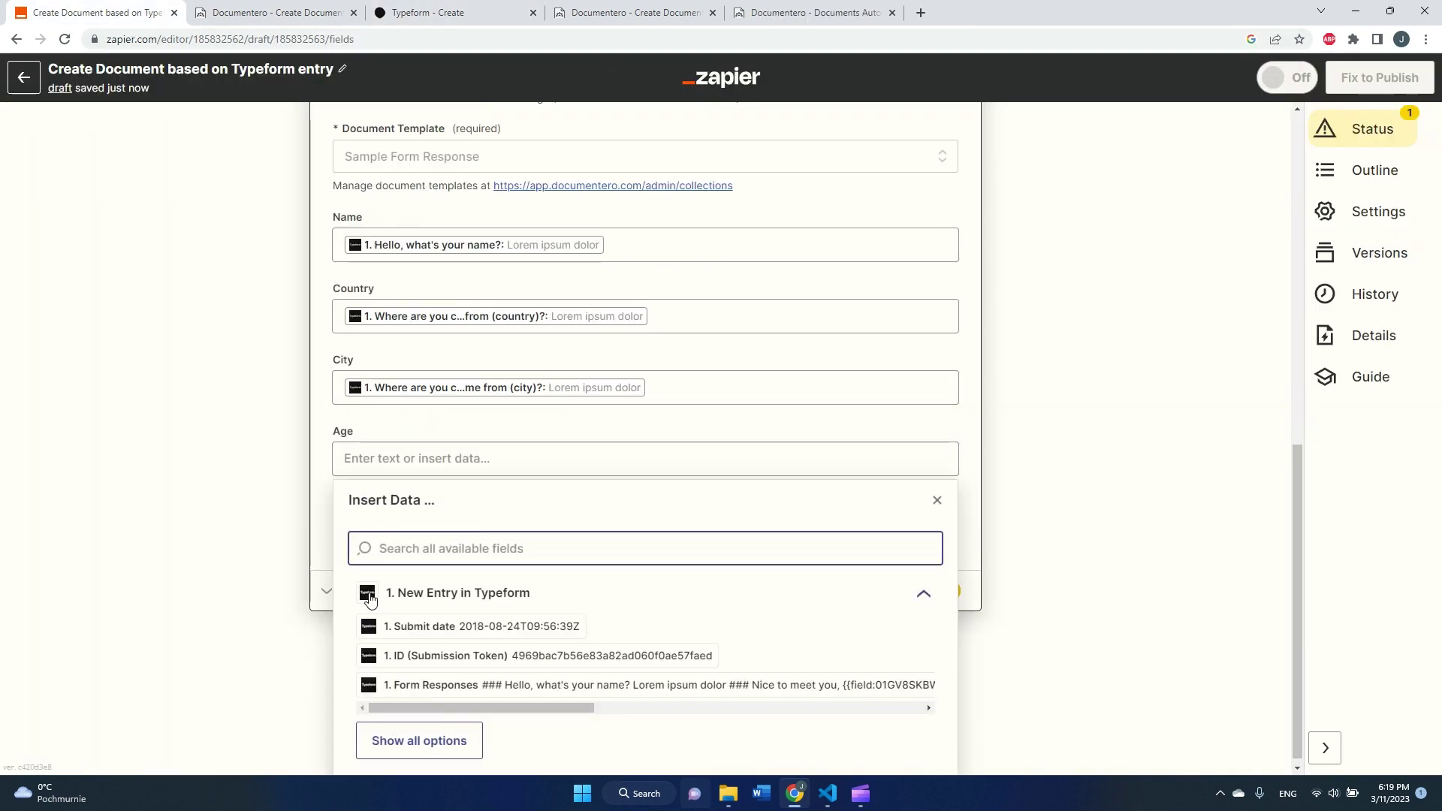
pyautogui.click(441, 740)
pyautogui.scroll(-2, 481, 700)
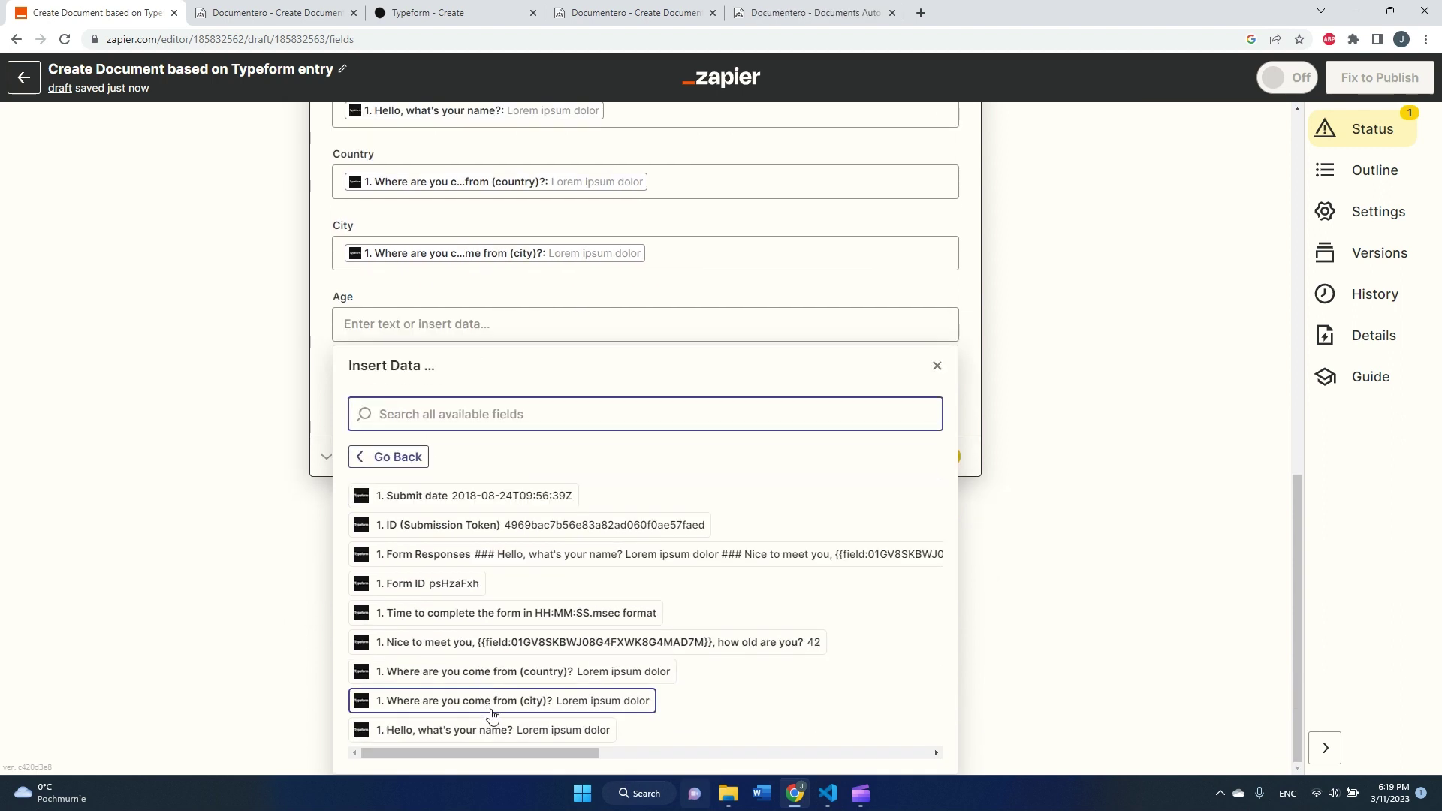
pyautogui.click(669, 644)
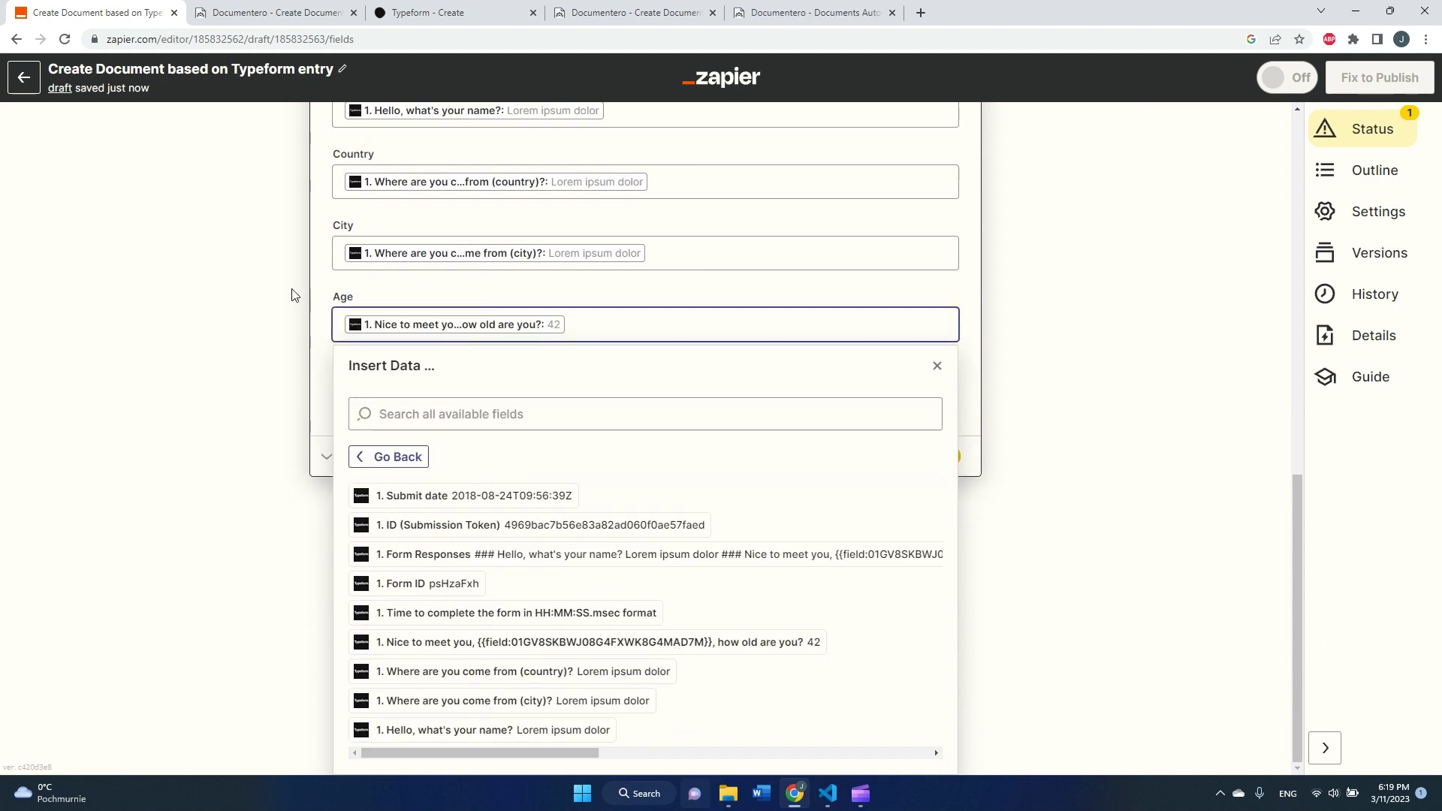
pyautogui.click(282, 311)
pyautogui.scroll(2, 469, 601)
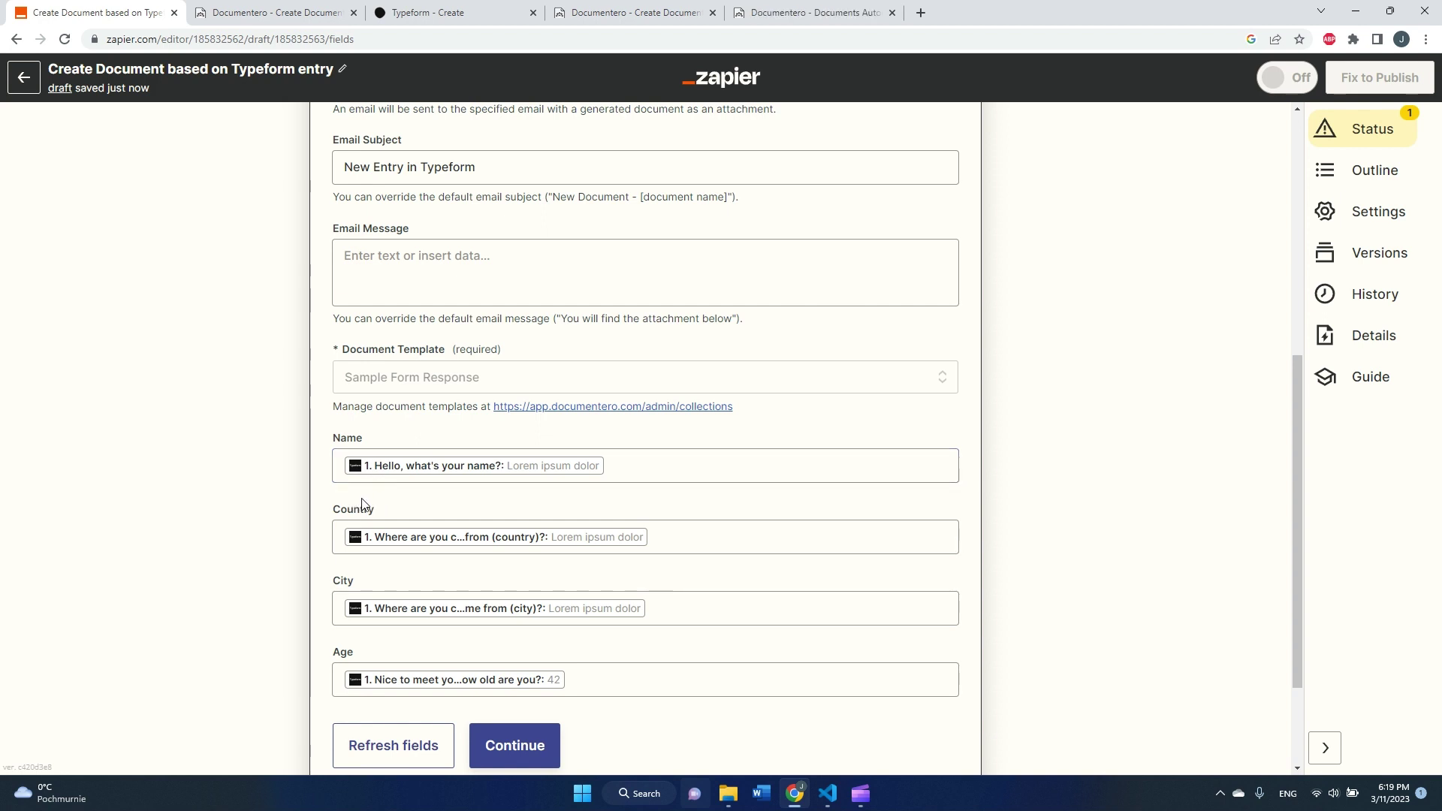
# - Continue to the test step and test the Documentero action to send a sample document email
pyautogui.scroll(-1, 478, 582)
pyautogui.scroll(-2, 488, 593)
pyautogui.click(513, 601)
pyautogui.scroll(-3, 624, 639)
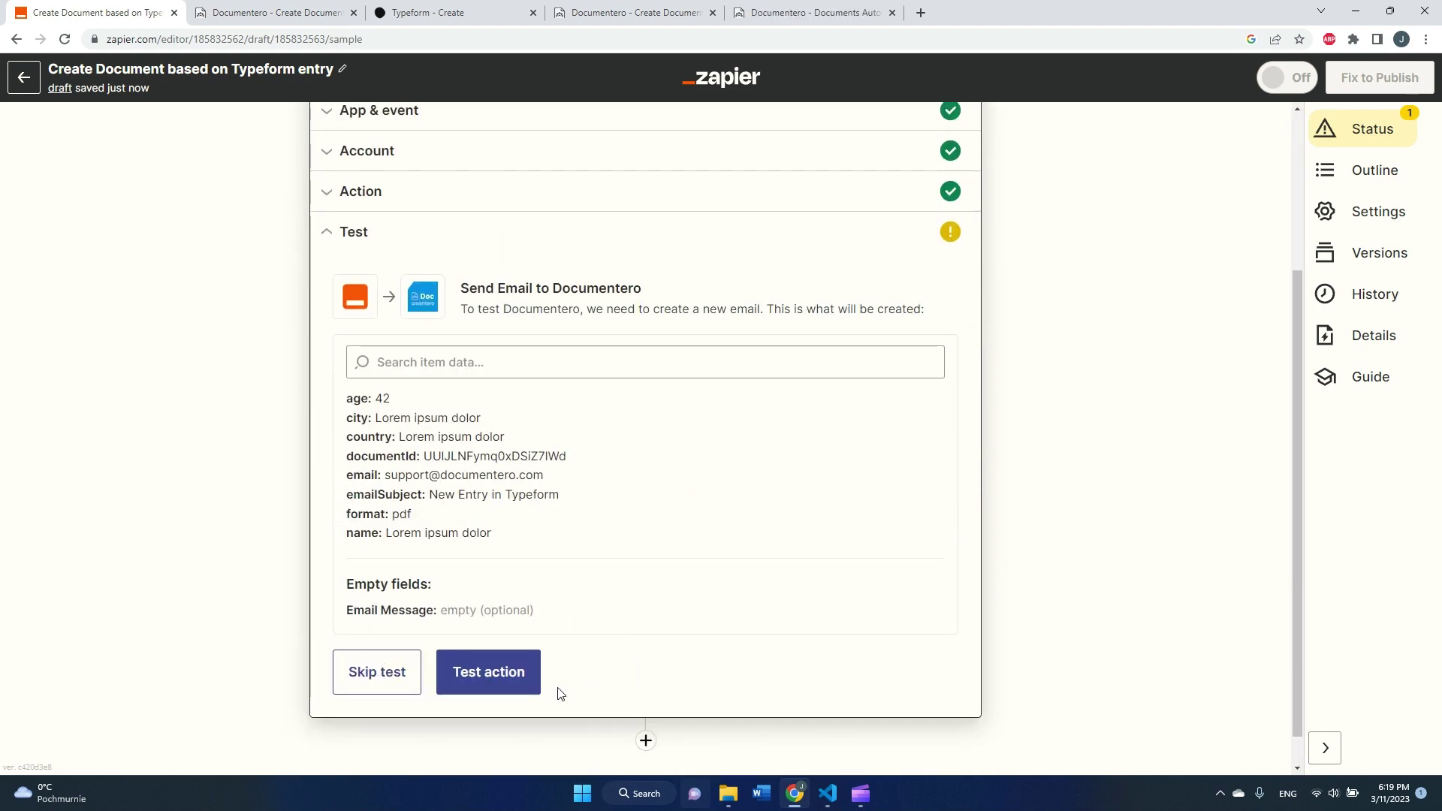
pyautogui.click(513, 687)
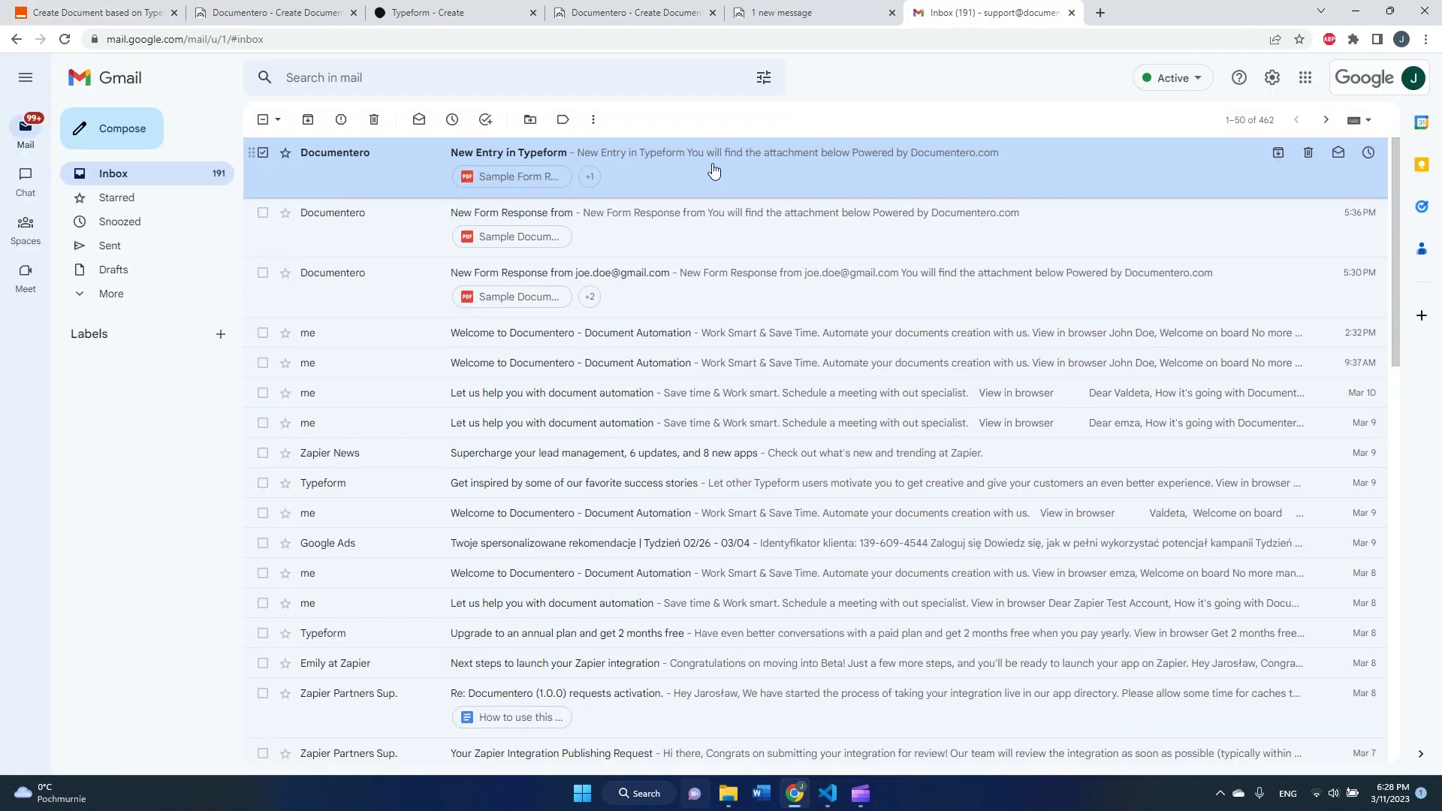
# - Open the newest 'New Entry in Typeform' email and inspect its filled Sample Form Response PDF
pyautogui.click(712, 163)
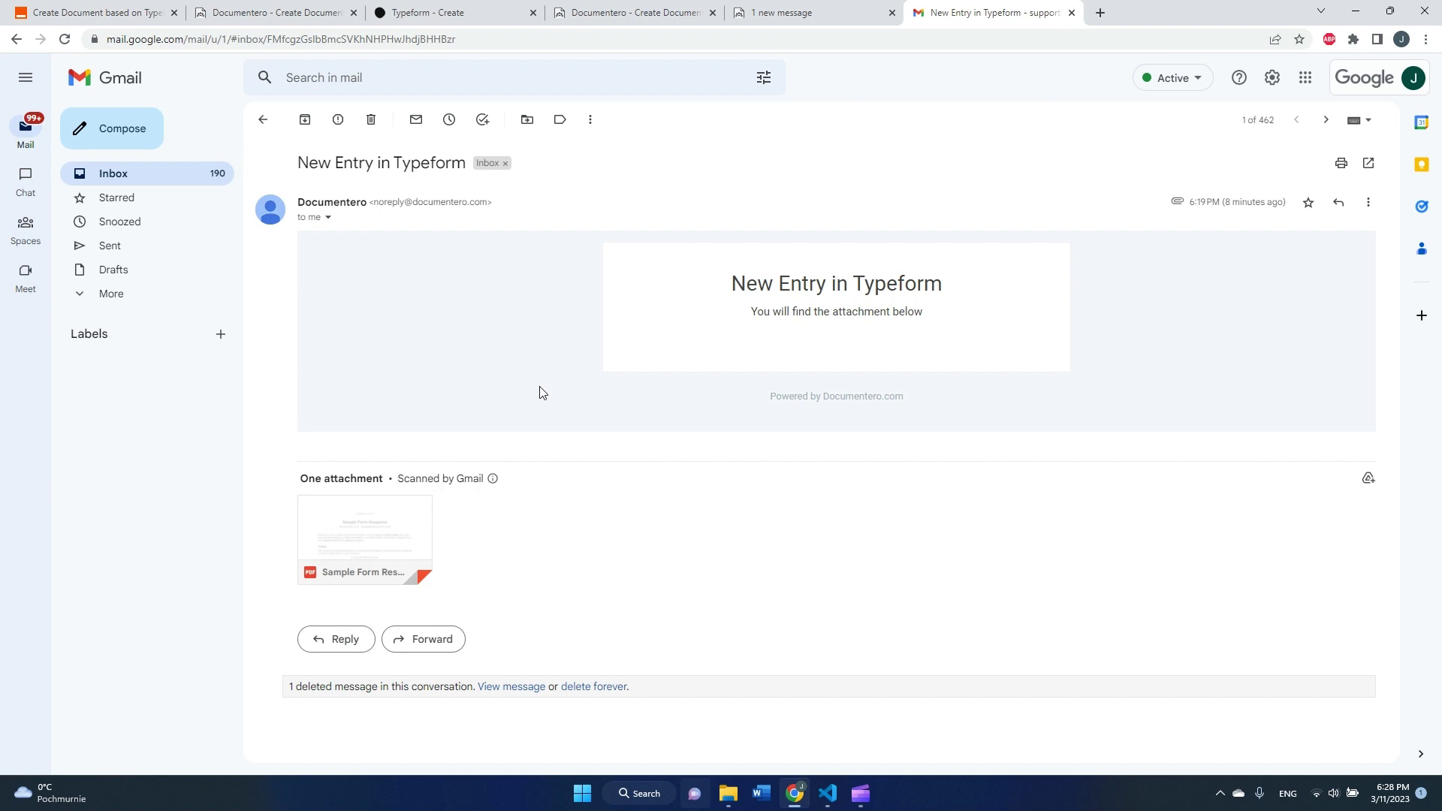
pyautogui.click(408, 522)
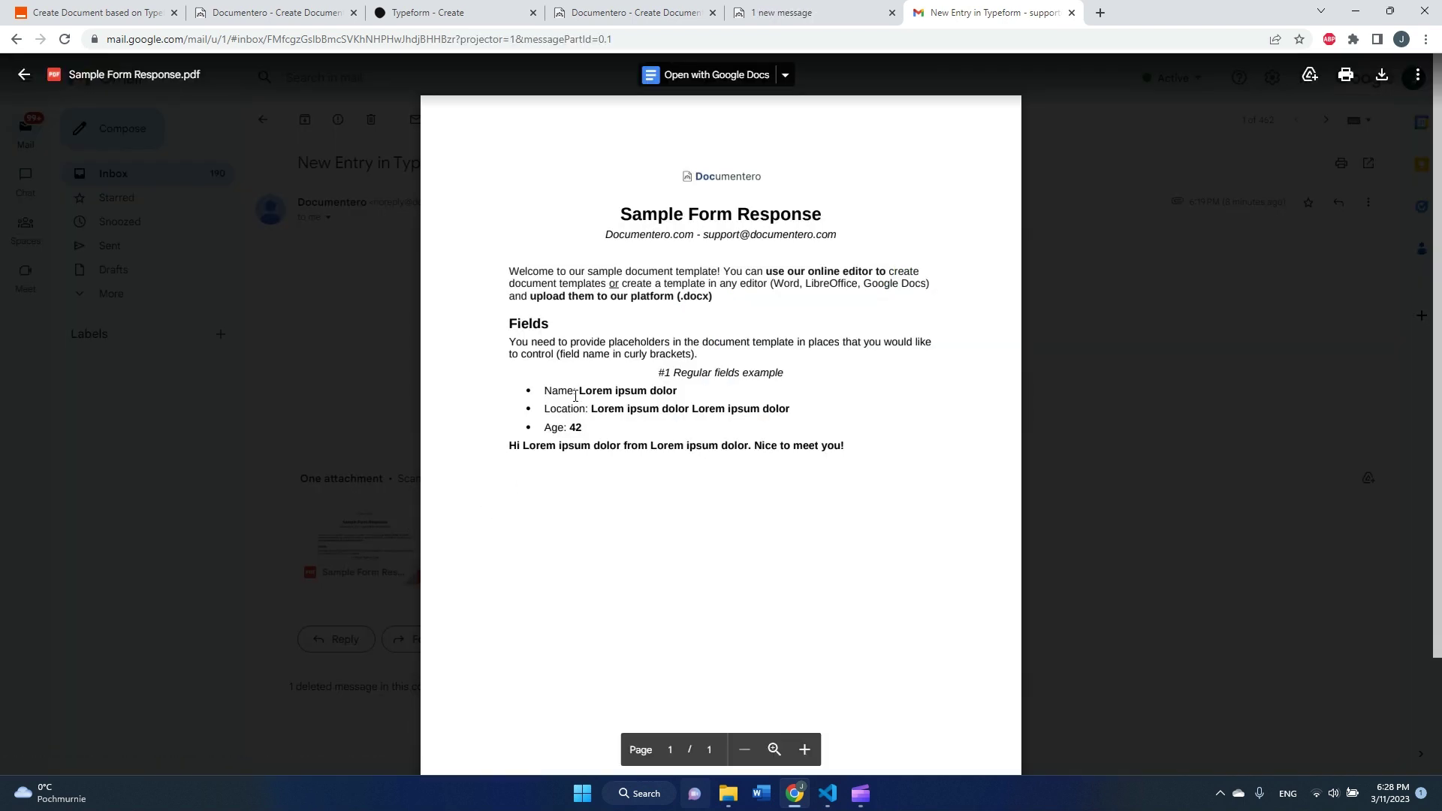
pyautogui.moveTo(575, 395); pyautogui.dragTo(648, 455)
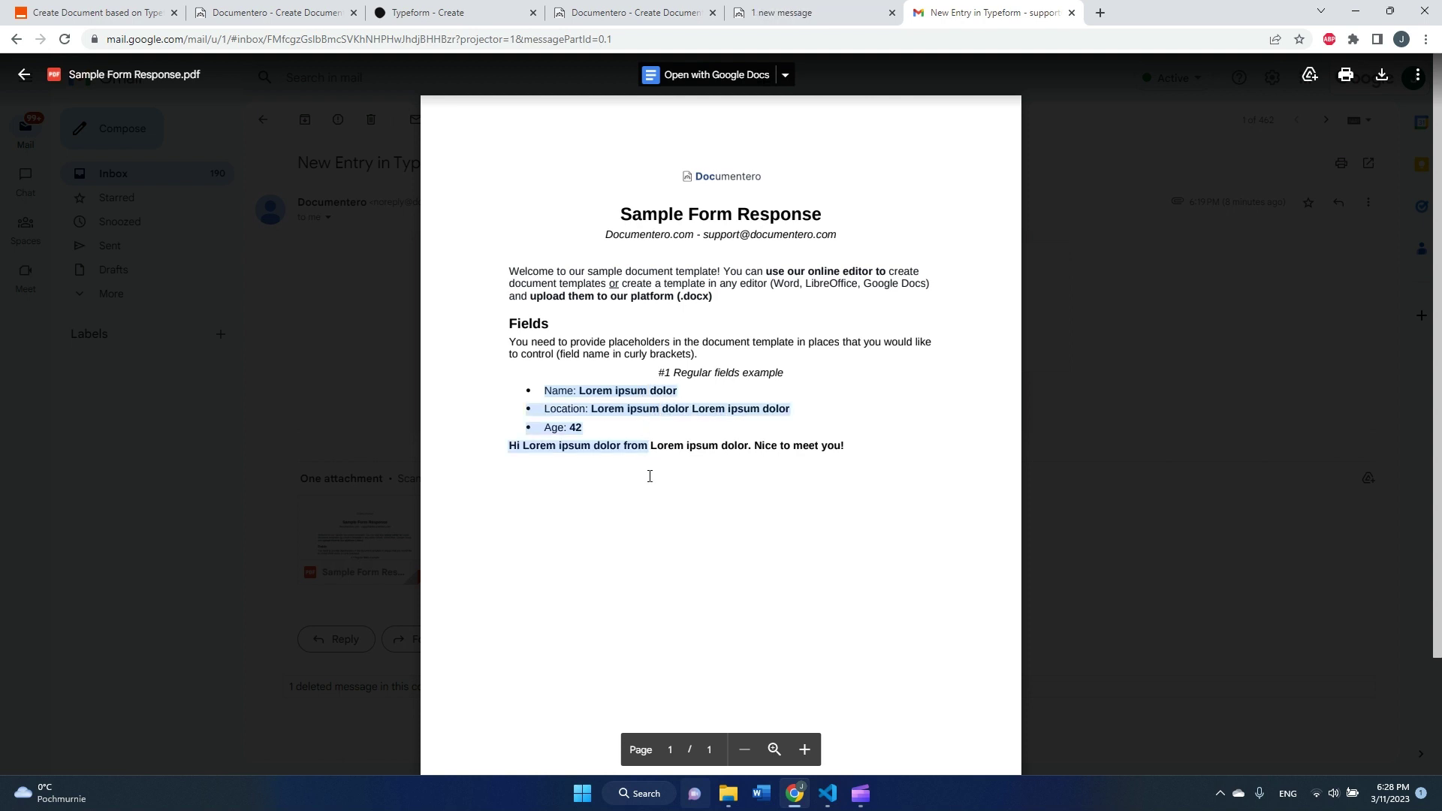
pyautogui.click(701, 460)
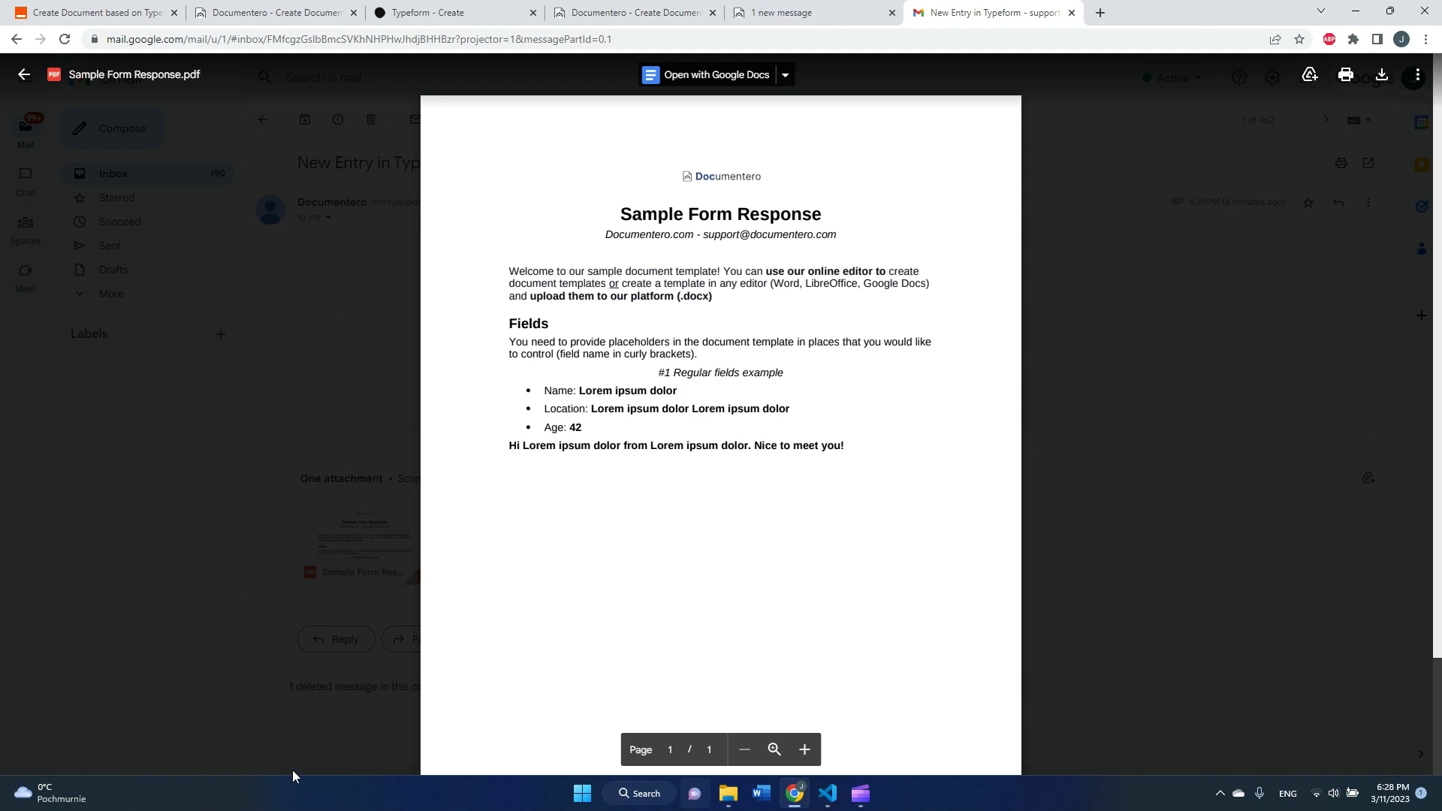
# - Close the Zapier test results, then switch to the Typeform form editor
pyautogui.click(66, 9)
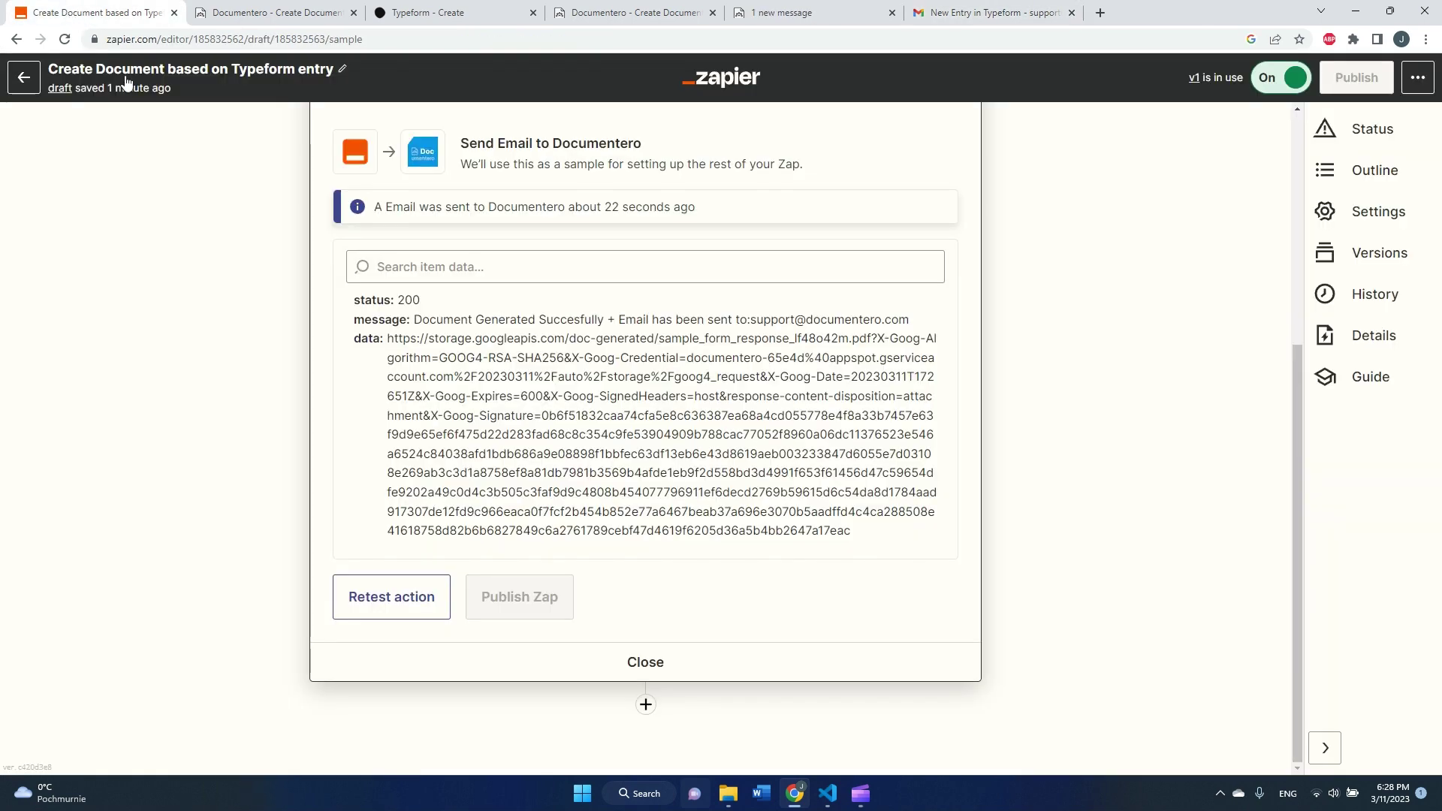
pyautogui.click(651, 671)
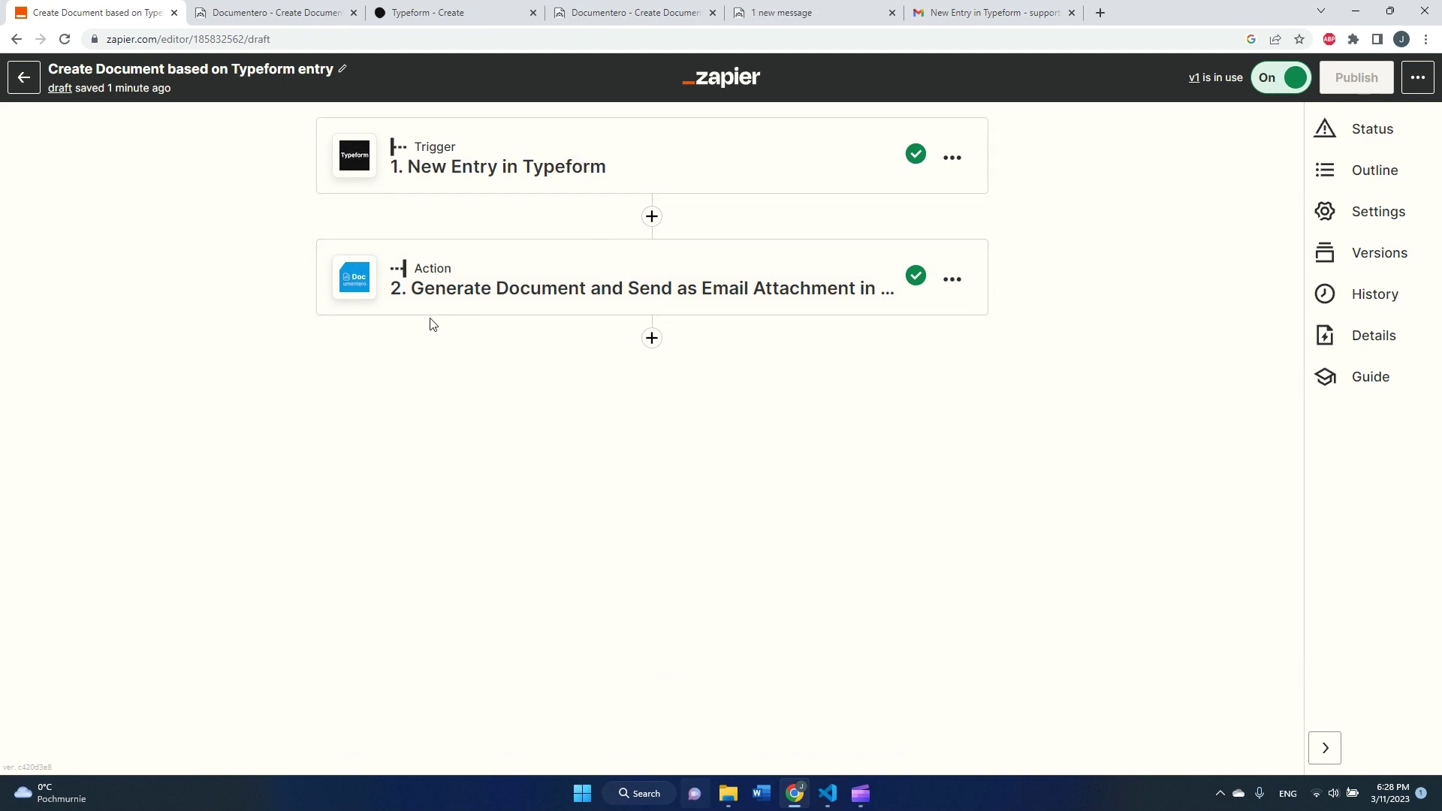
pyautogui.click(463, 20)
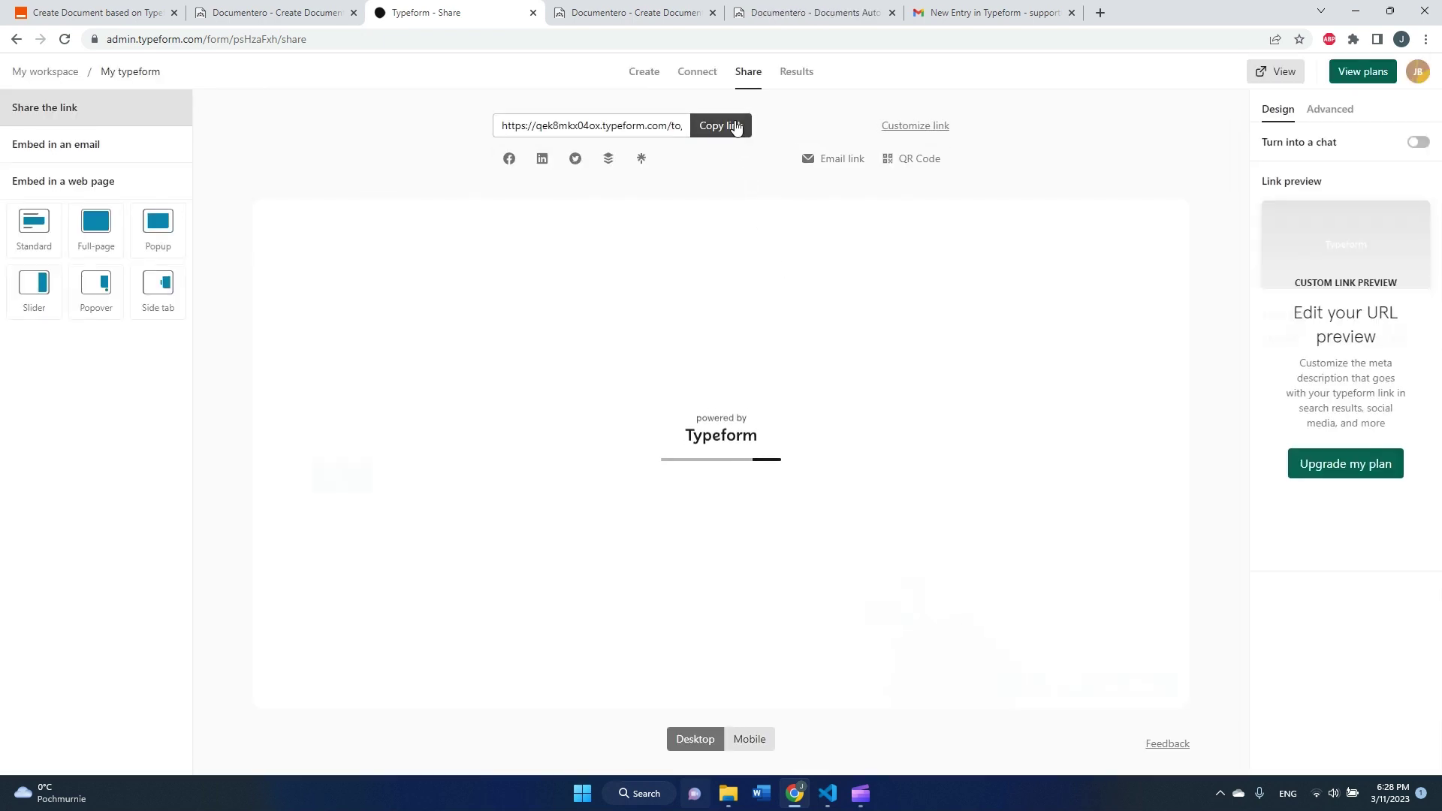
# - Copy the form's public share link and open it in a new tab
pyautogui.click(737, 126)
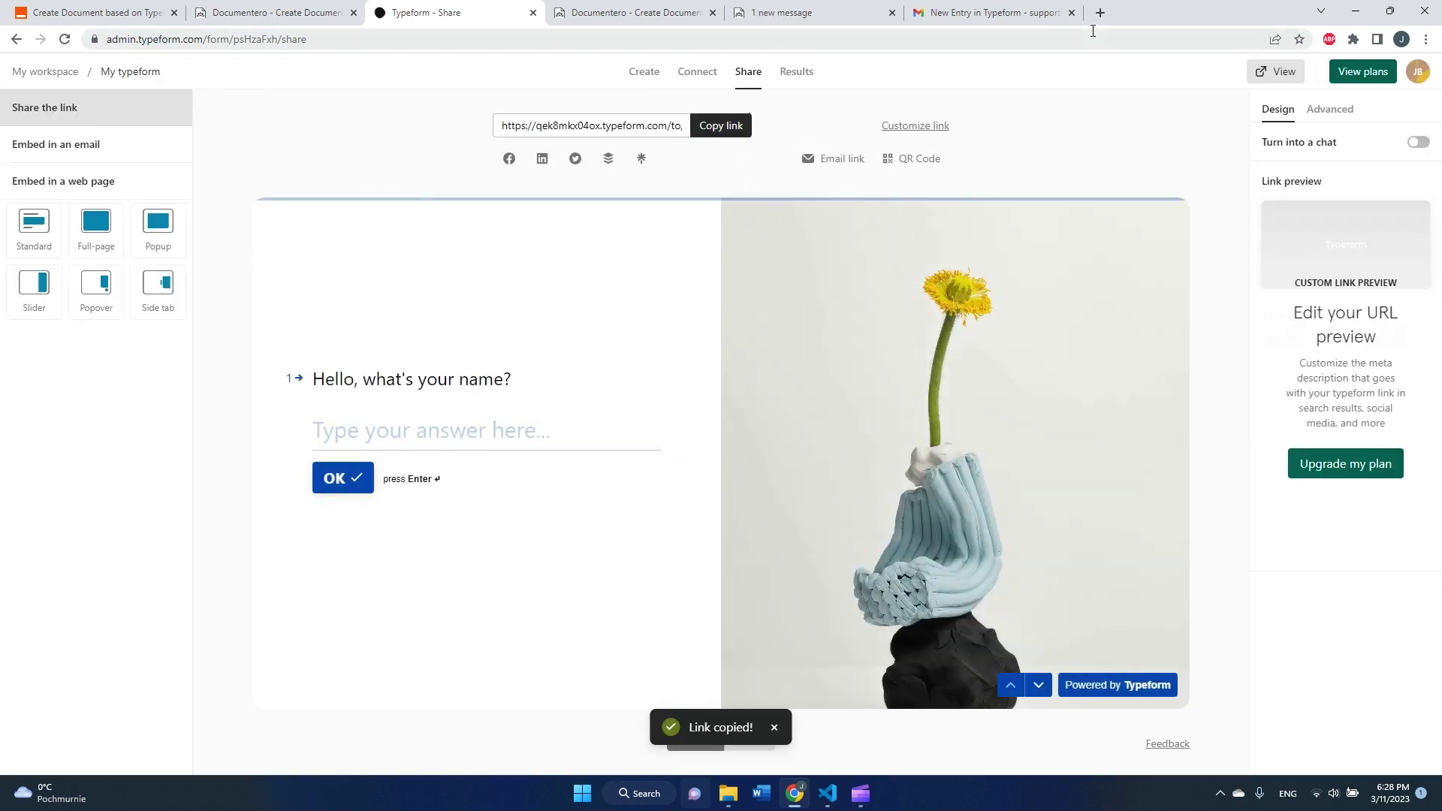
pyautogui.click(1103, 13)
pyautogui.hotkey('ctrl', 'v')
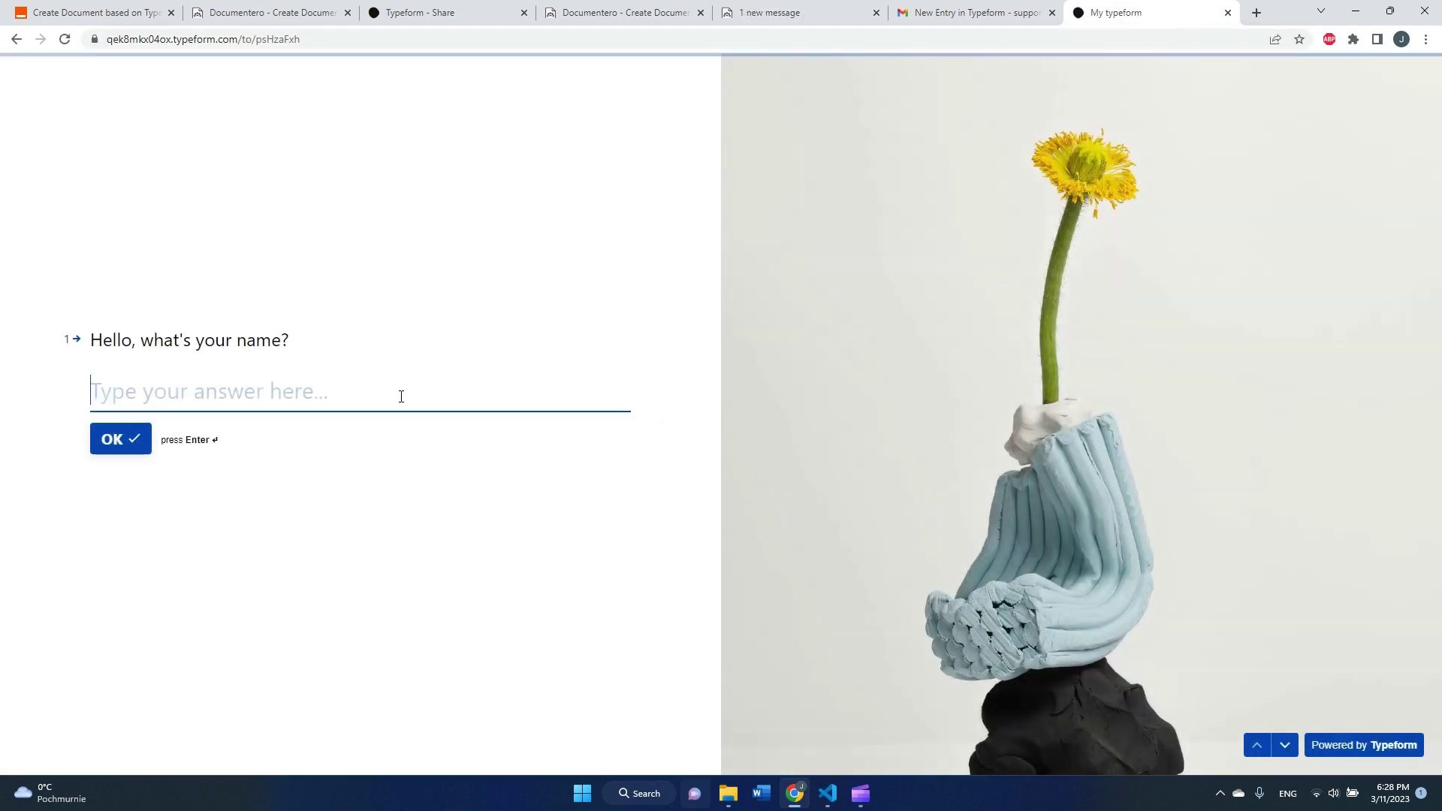
# - Answer the form with a name, age 43, city Sidney and country Australia, and submit
pyautogui.write('Alice')
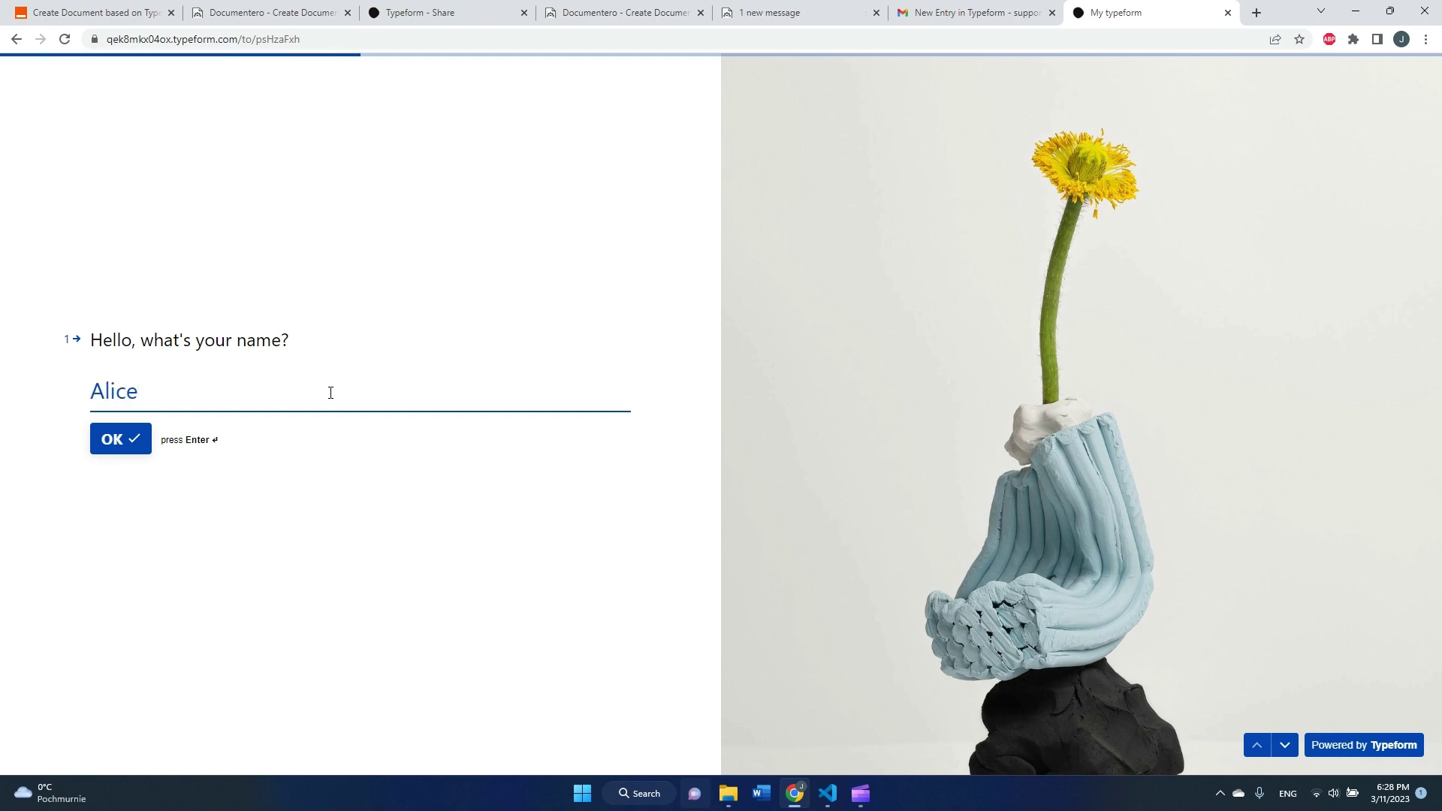
pyautogui.click(123, 440)
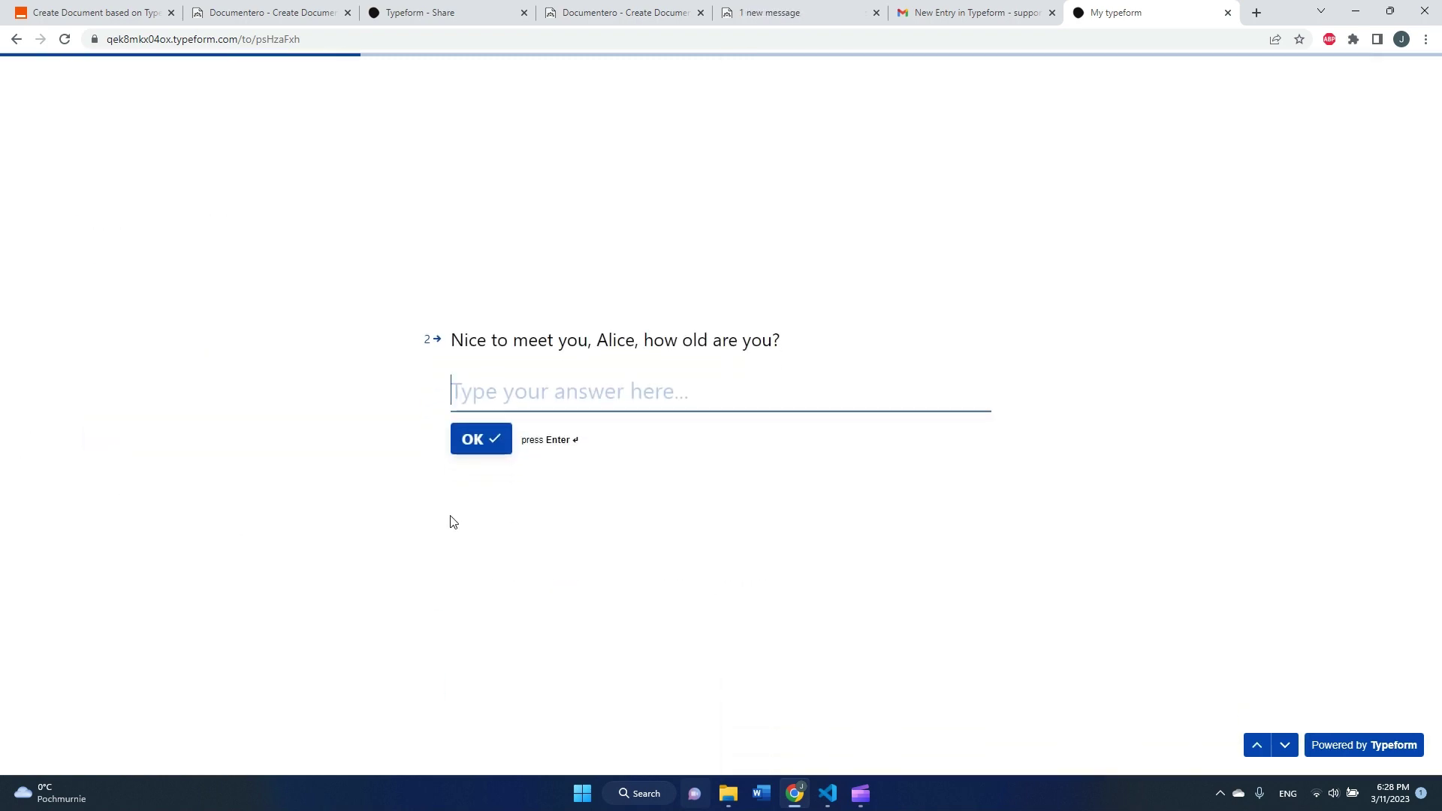
pyautogui.write('43')
pyautogui.click(483, 441)
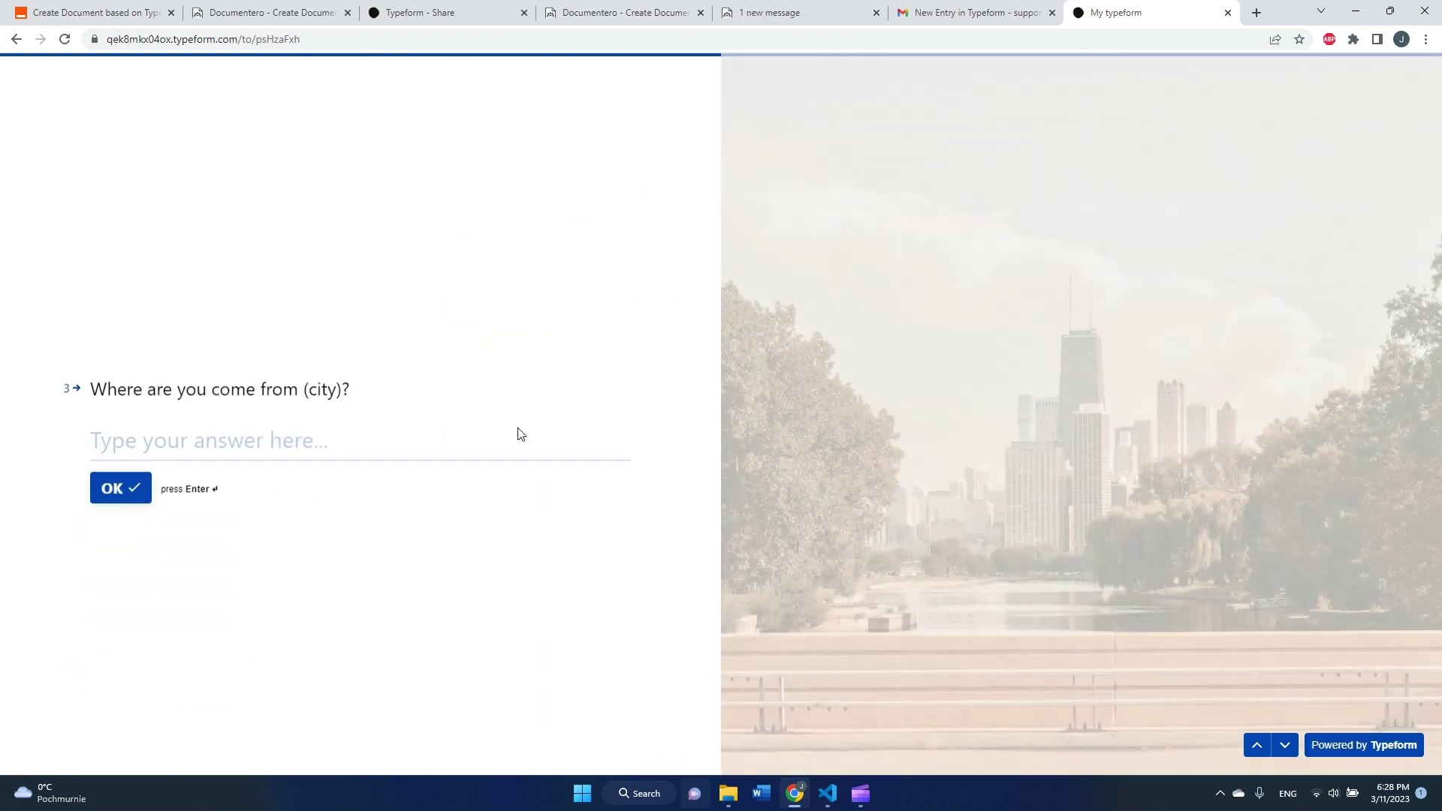
pyautogui.write('Sind')
pyautogui.press('BackSpace')
pyautogui.write('ney')
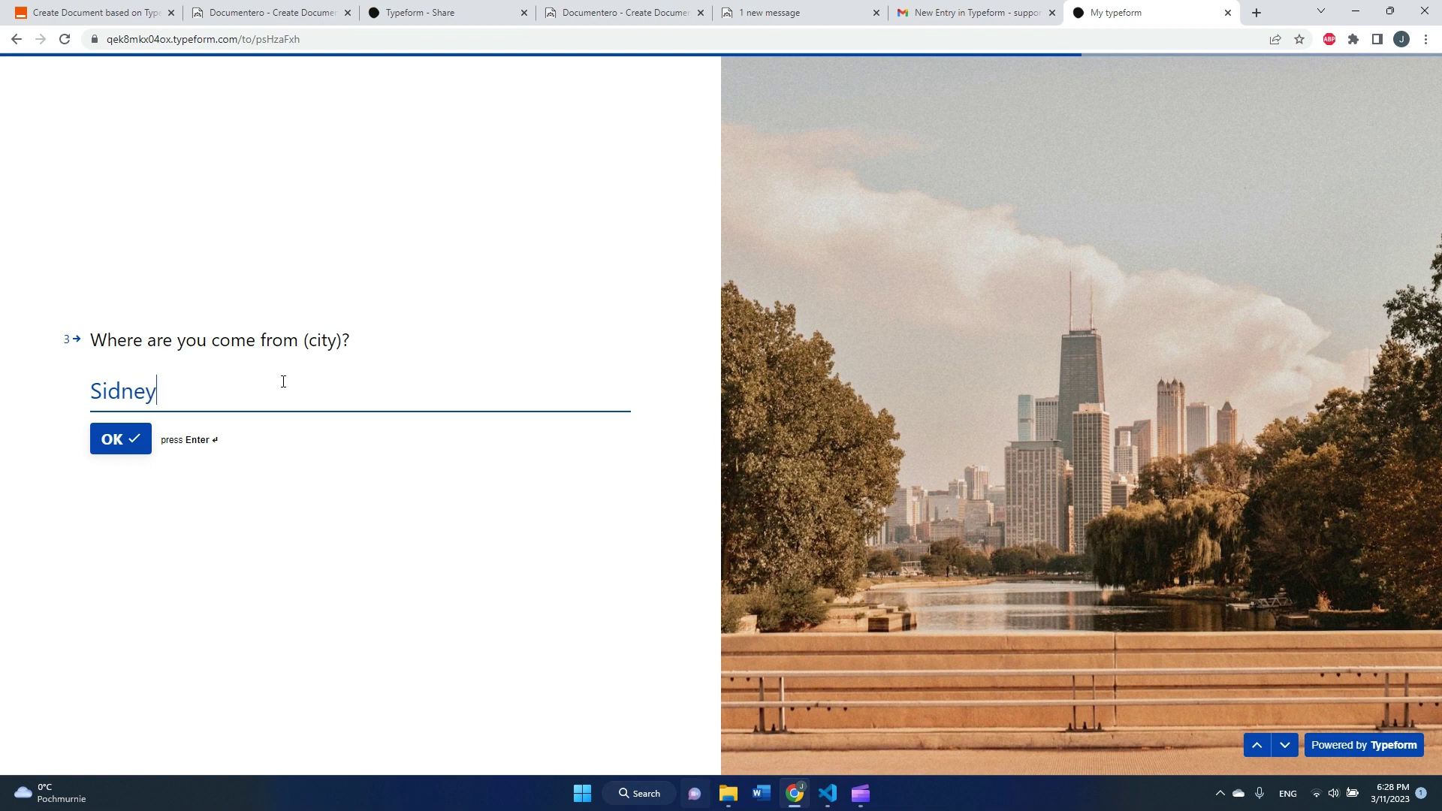
pyautogui.press('Return')
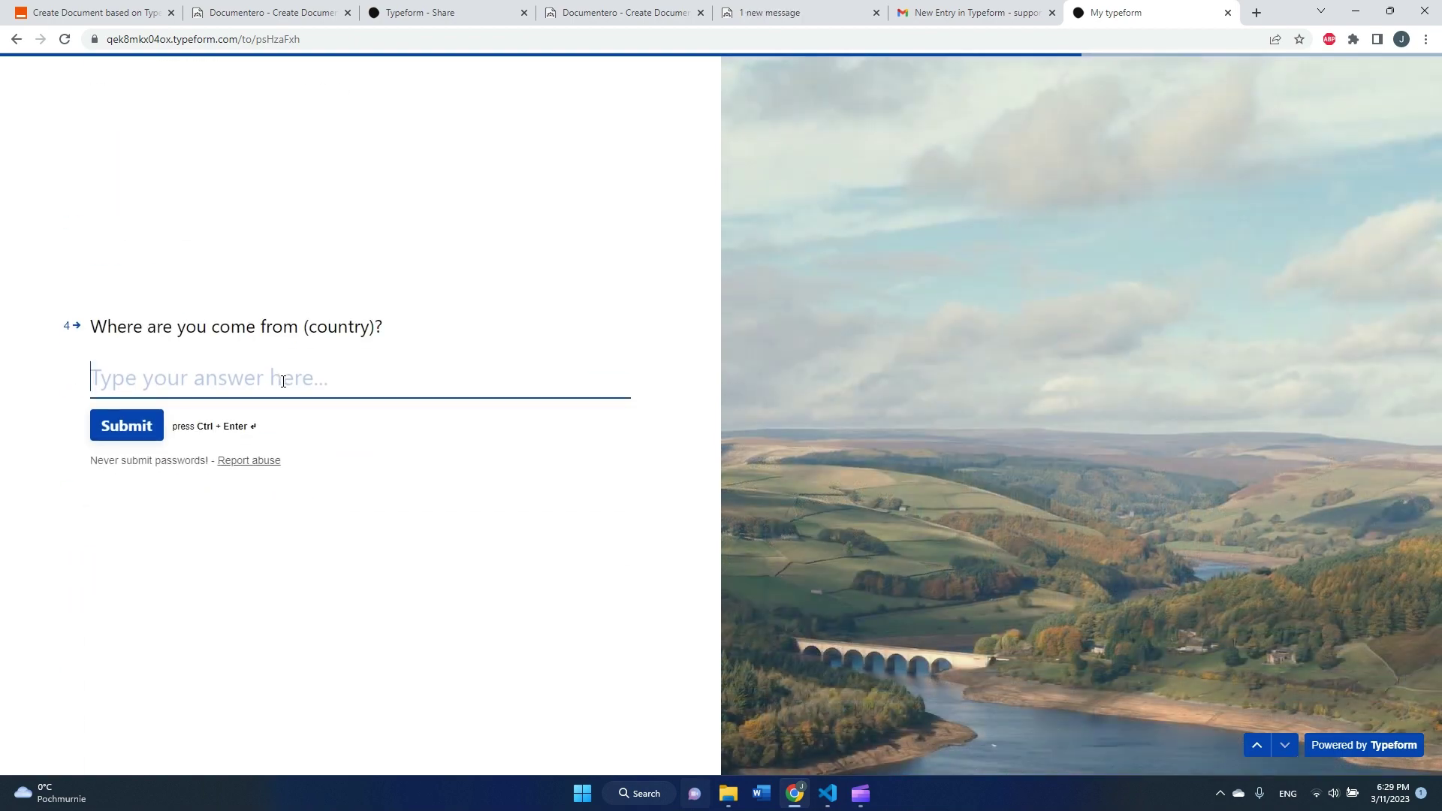
pyautogui.write('ustralia')
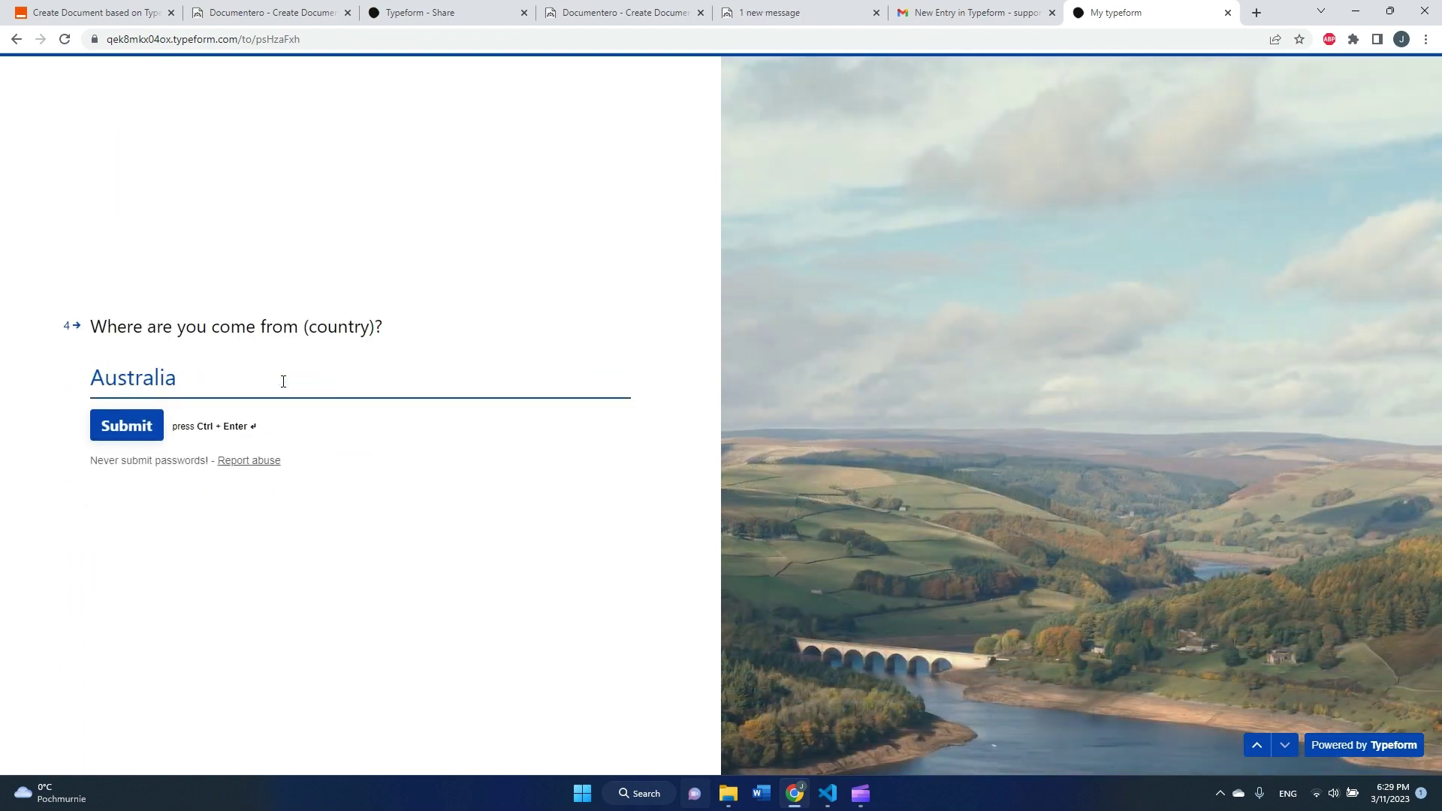
pyautogui.click(151, 424)
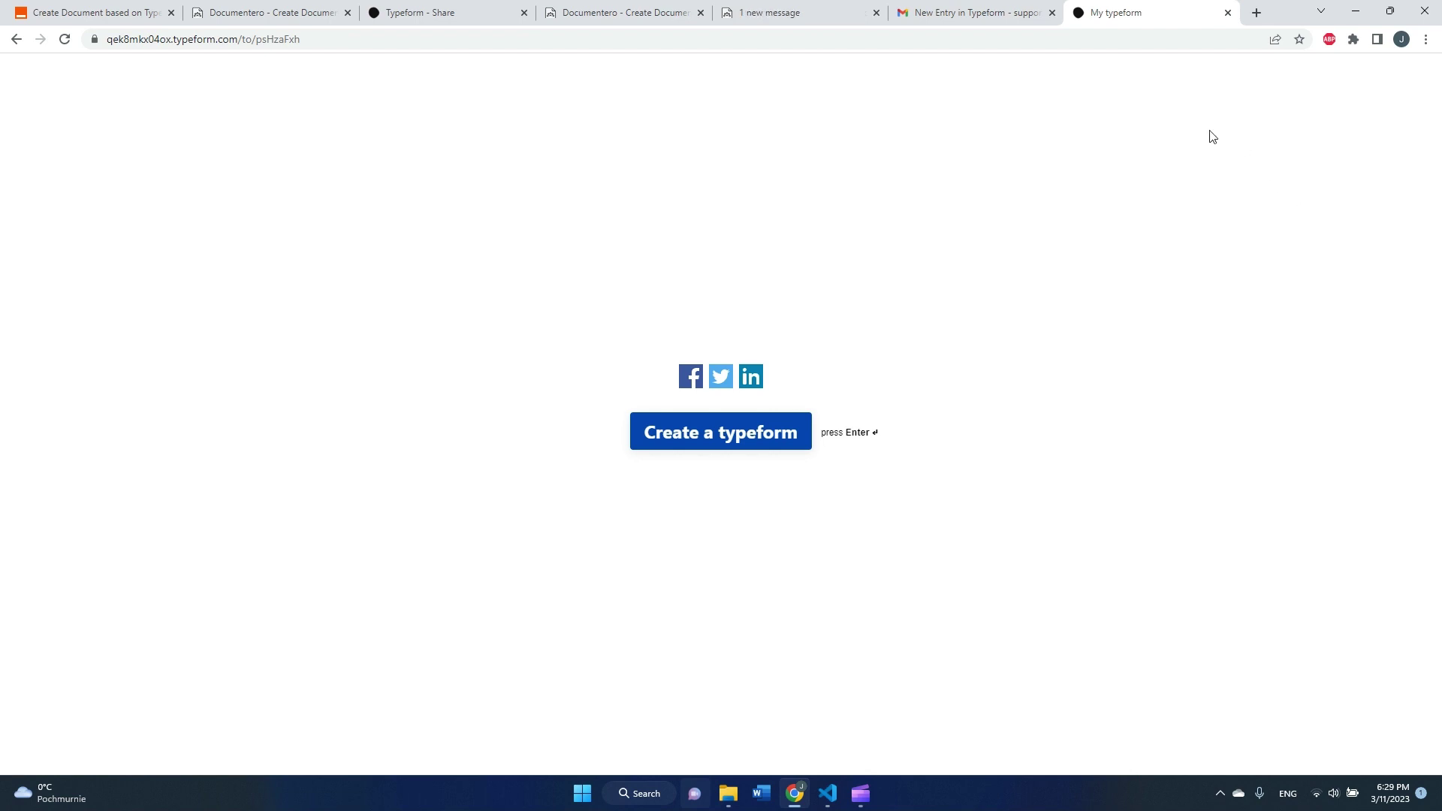
# - Open the new 'New Entry in Typeform' email and preview its PDF showing Australia Sidney, age 43
pyautogui.click(976, 13)
pyautogui.click(313, 193)
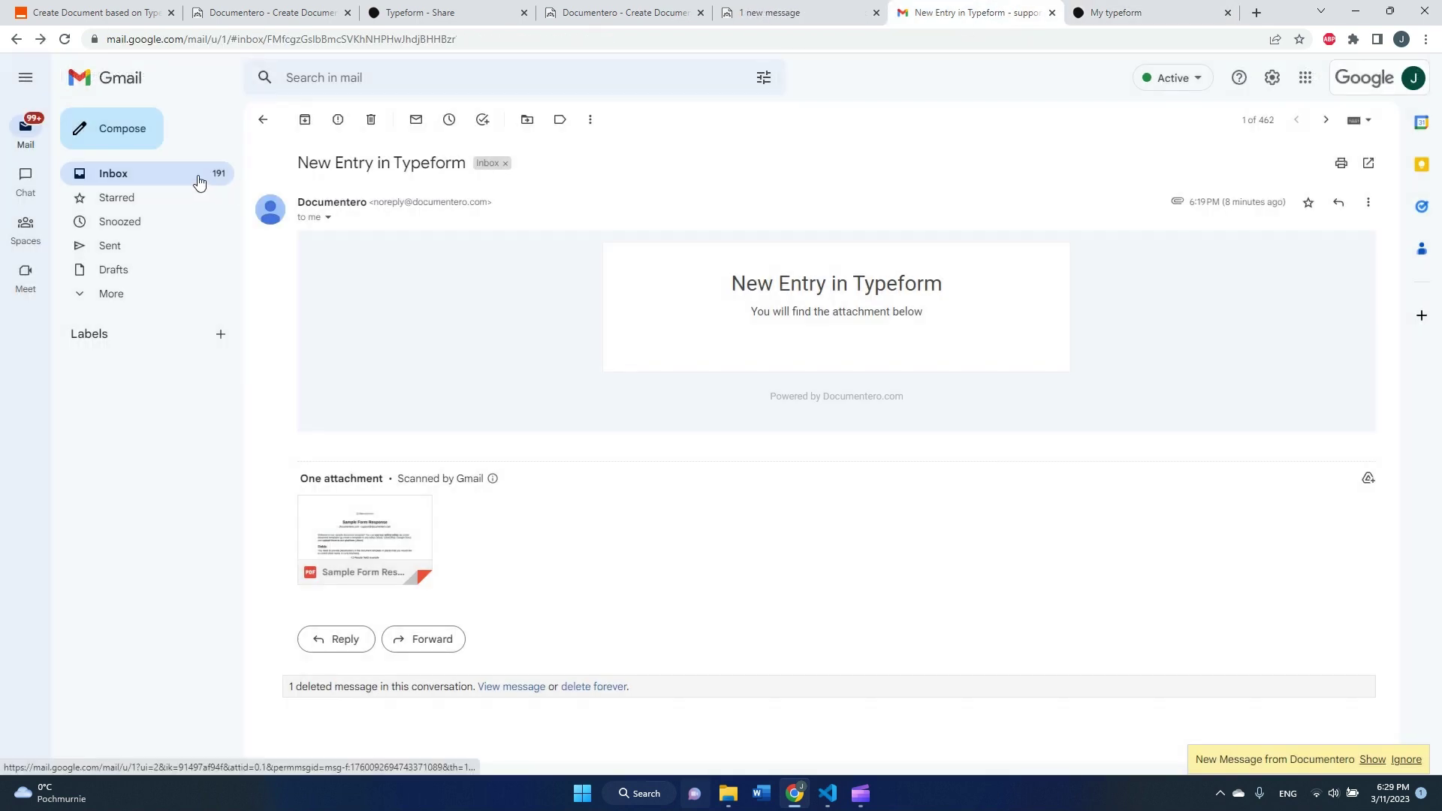
pyautogui.click(197, 174)
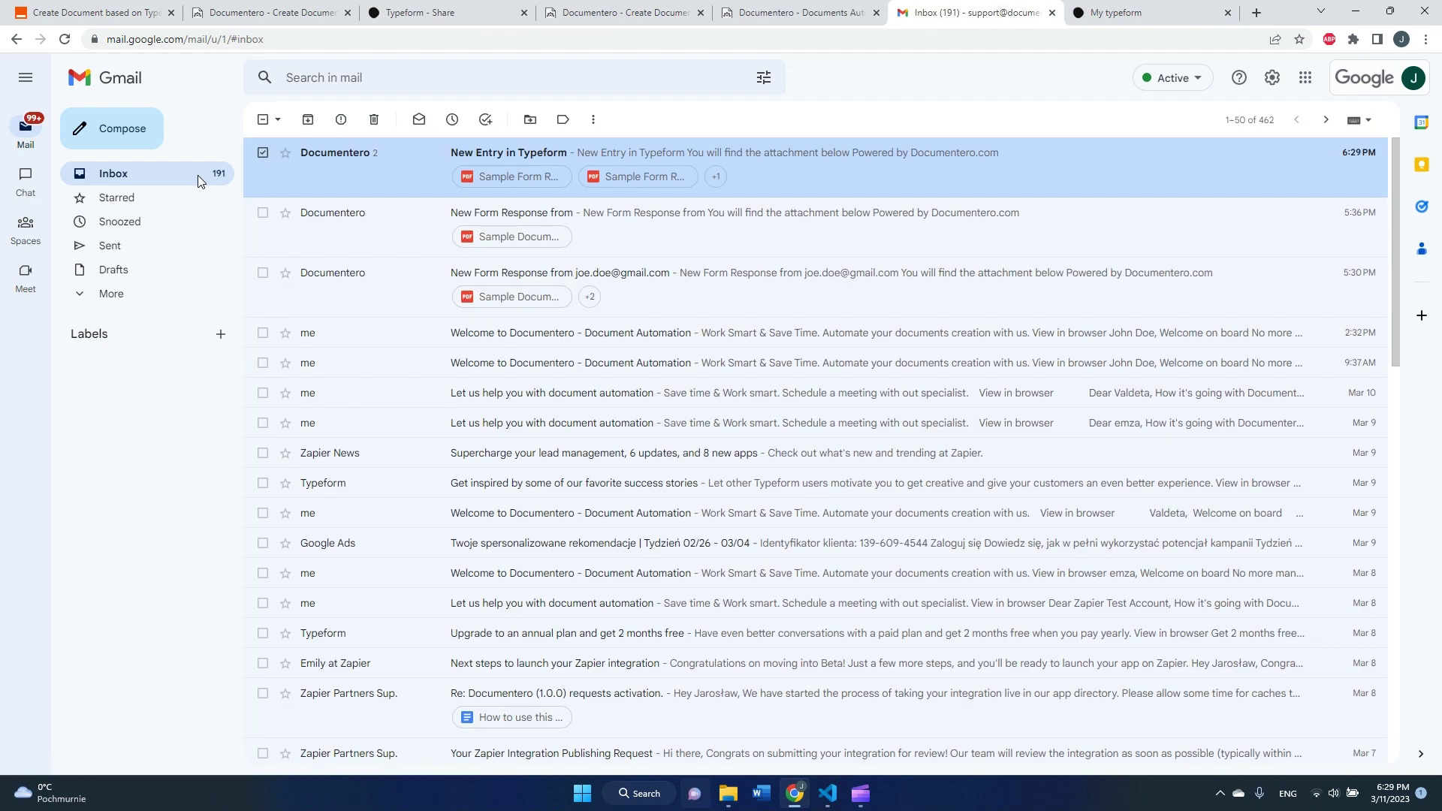
pyautogui.click(845, 152)
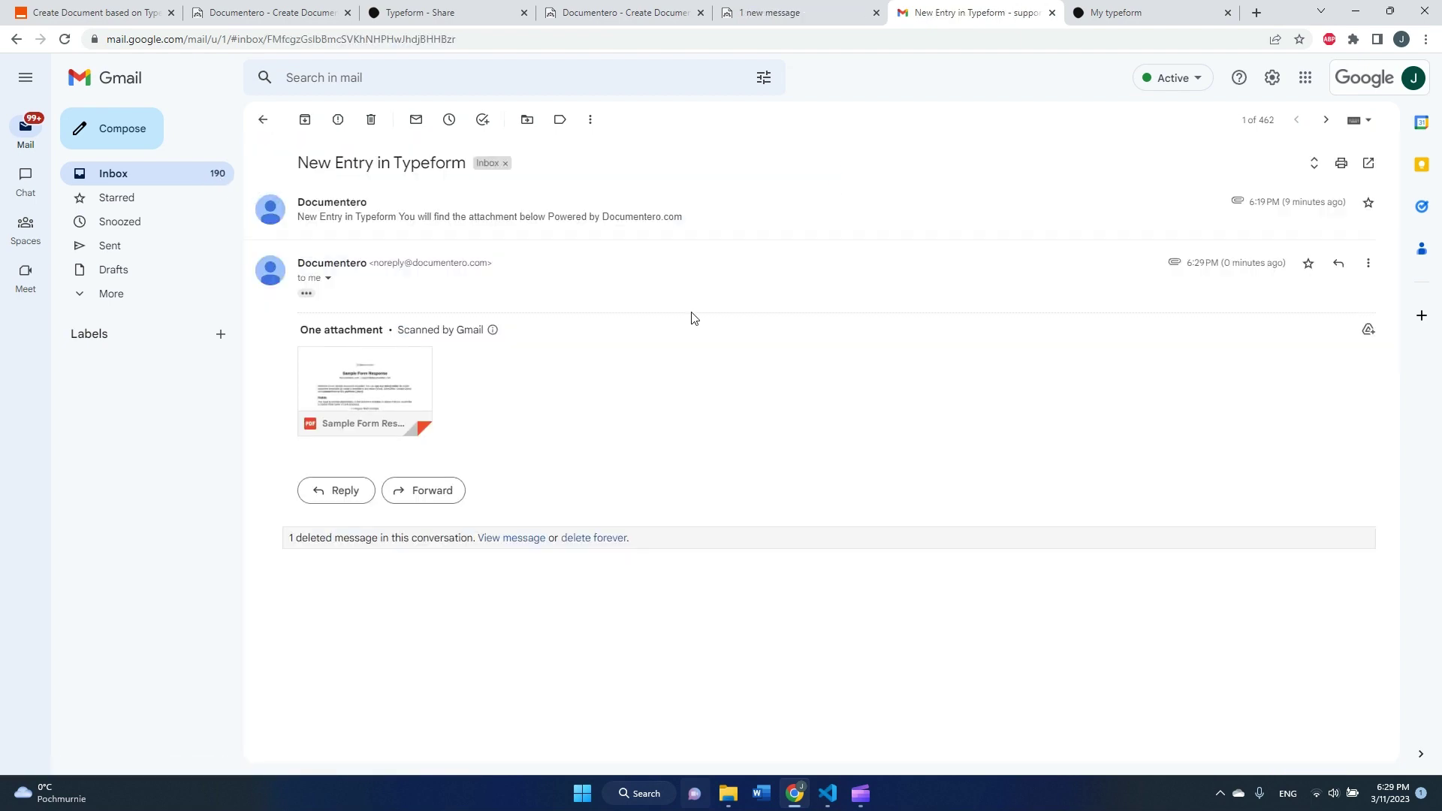
pyautogui.click(421, 386)
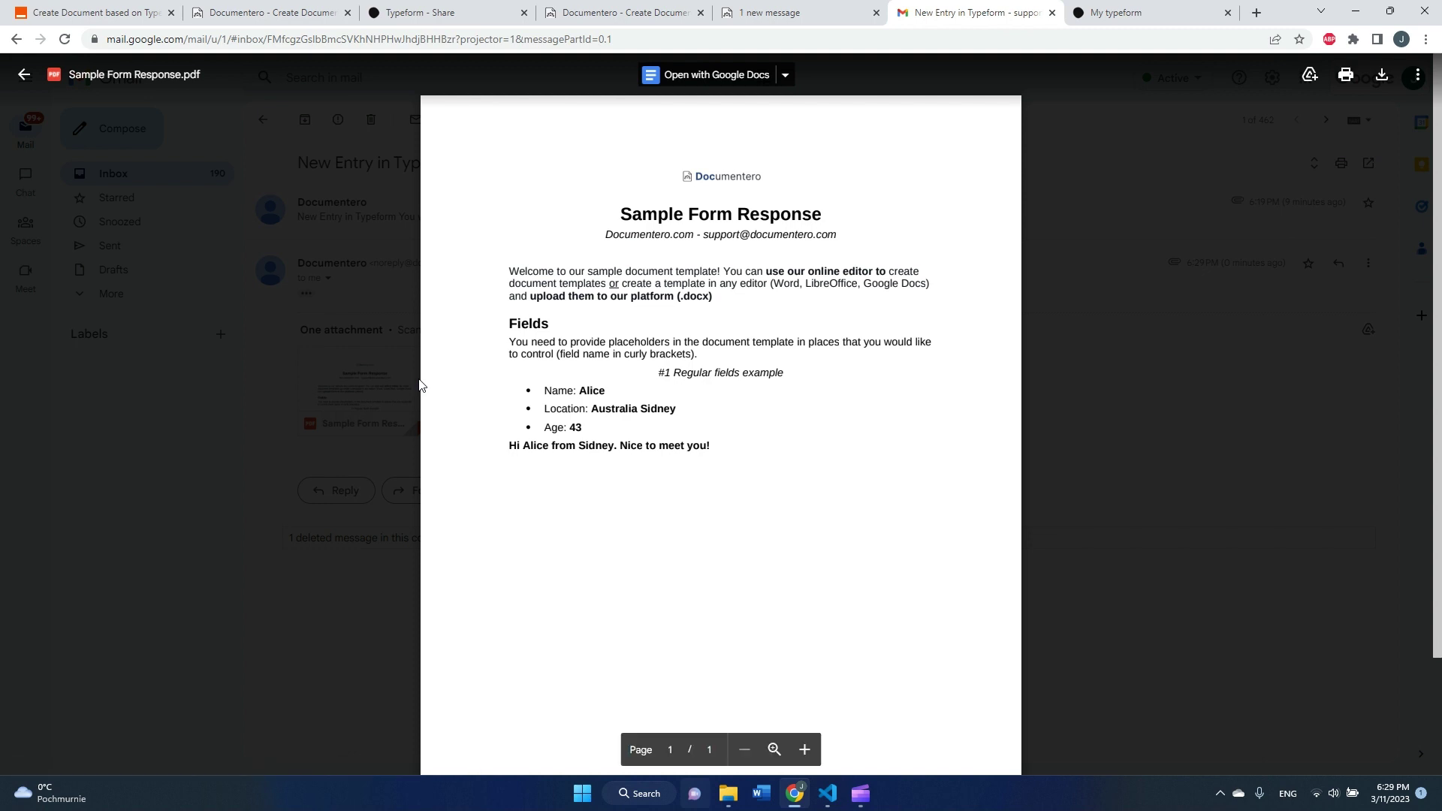